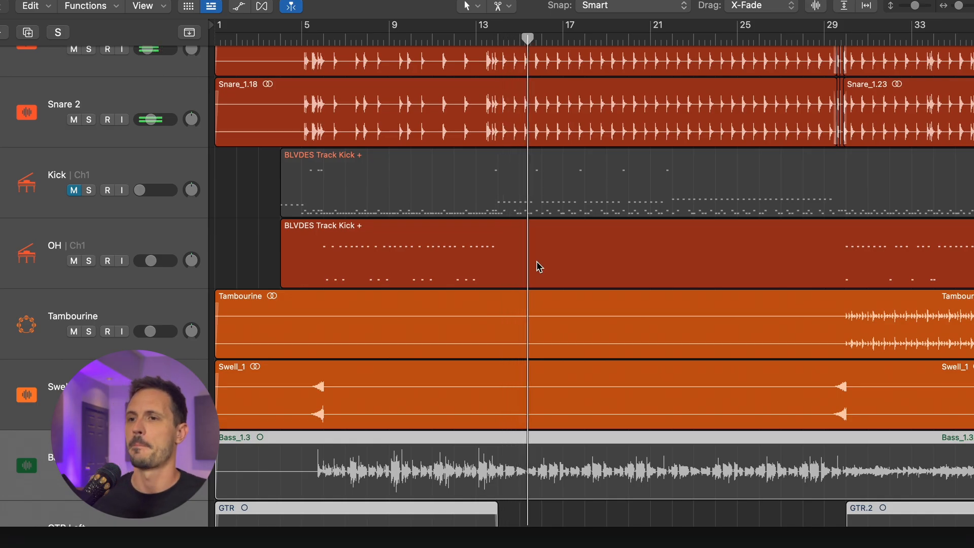
- Unmute the selected bass and guitar tracks together
scroll(538, 266, "down", 5)
scroll(533, 263, "down", 2)
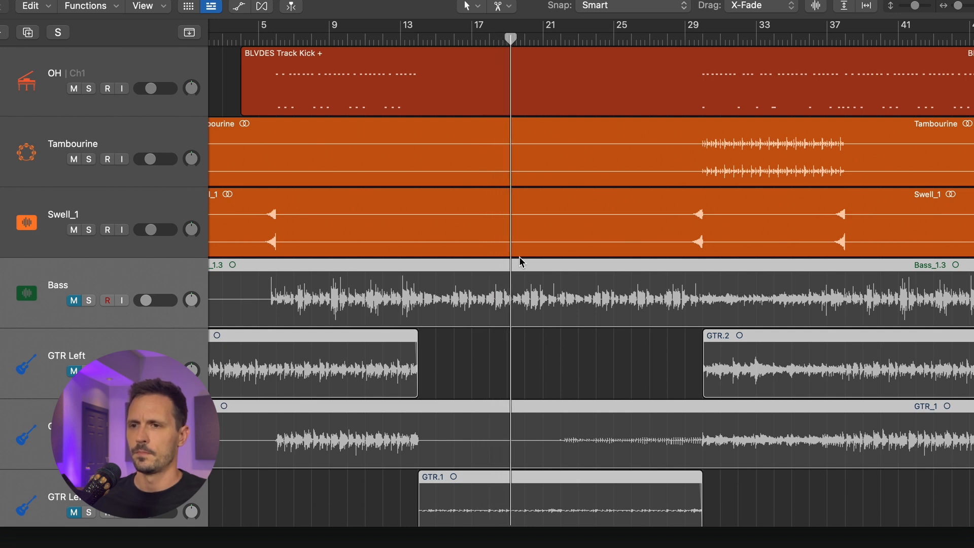
left_click(75, 300)
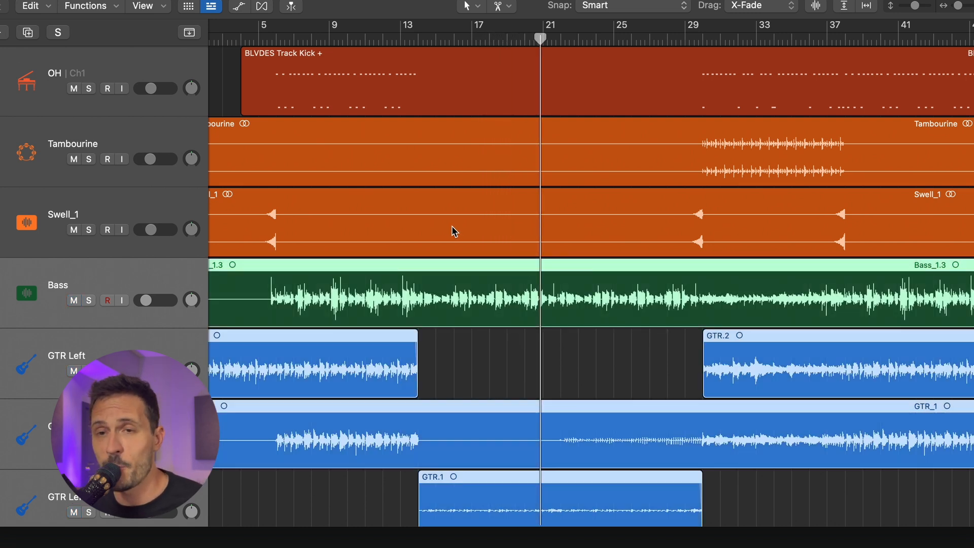
scroll(452, 228, "up", 5)
scroll(454, 225, "down", 7)
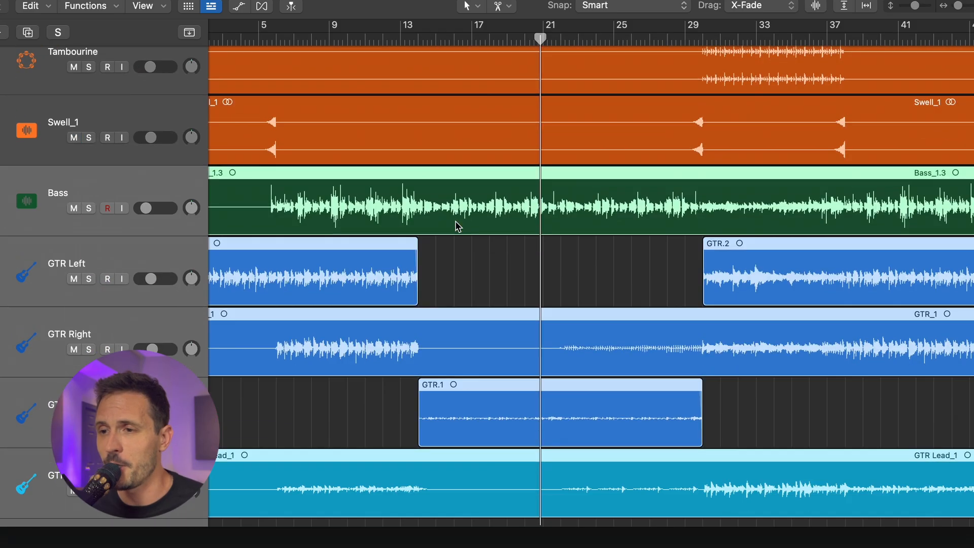
scroll(455, 225, "down", 1)
left_click(483, 259)
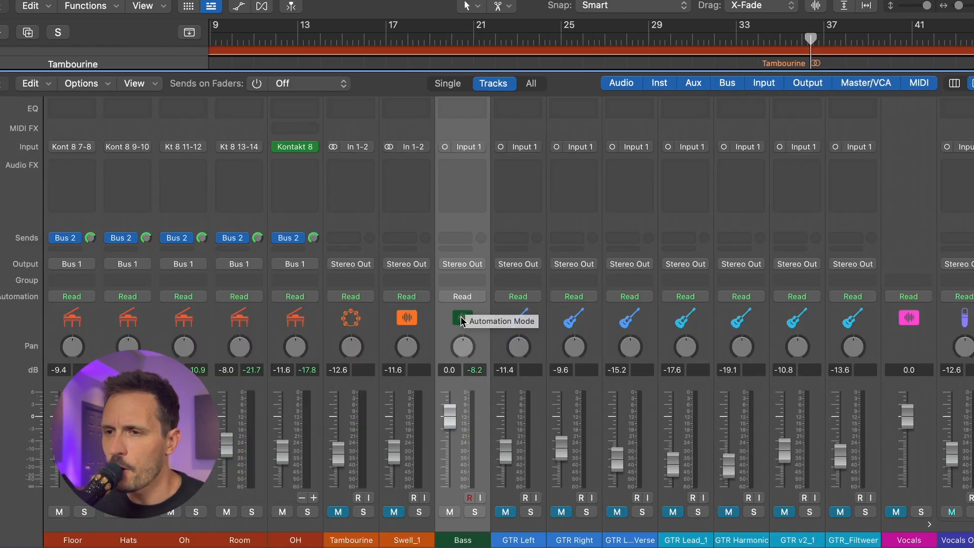
- Duplicate the Bass track and copy its Bass_1.3 region onto the new track directly below at the same position
key("x")
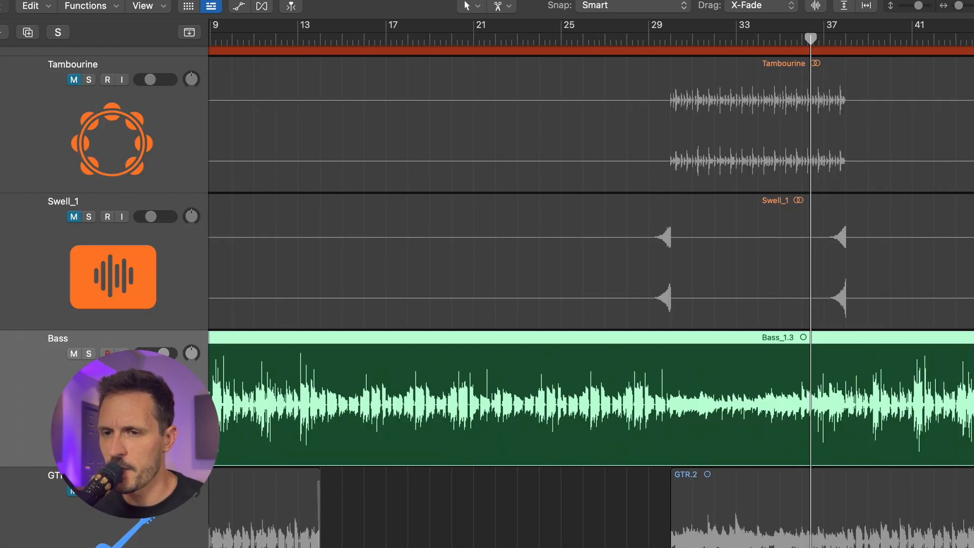
scroll(591, 297, "down", 6)
scroll(369, 437, "left", 5)
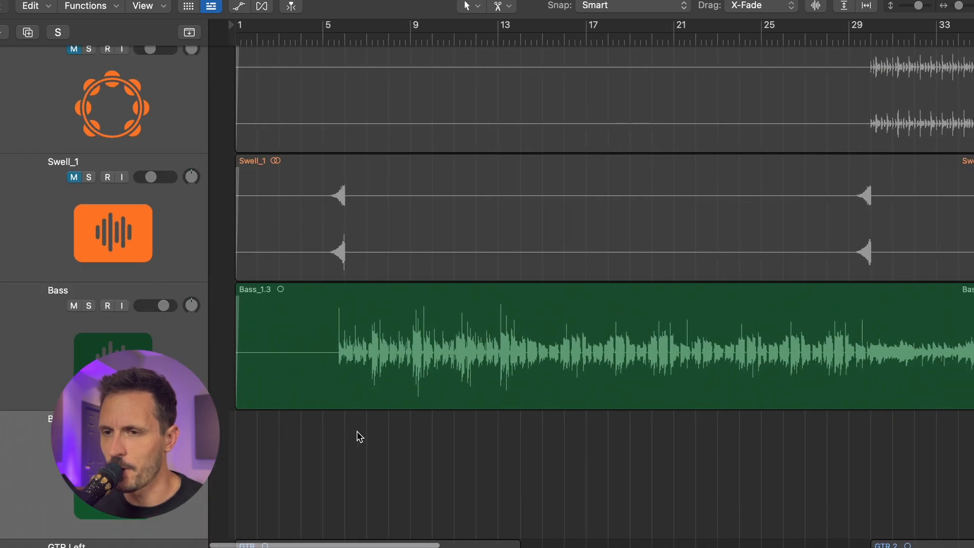
scroll(358, 431, "left", 3)
left_click_drag(361, 396, 368, 429)
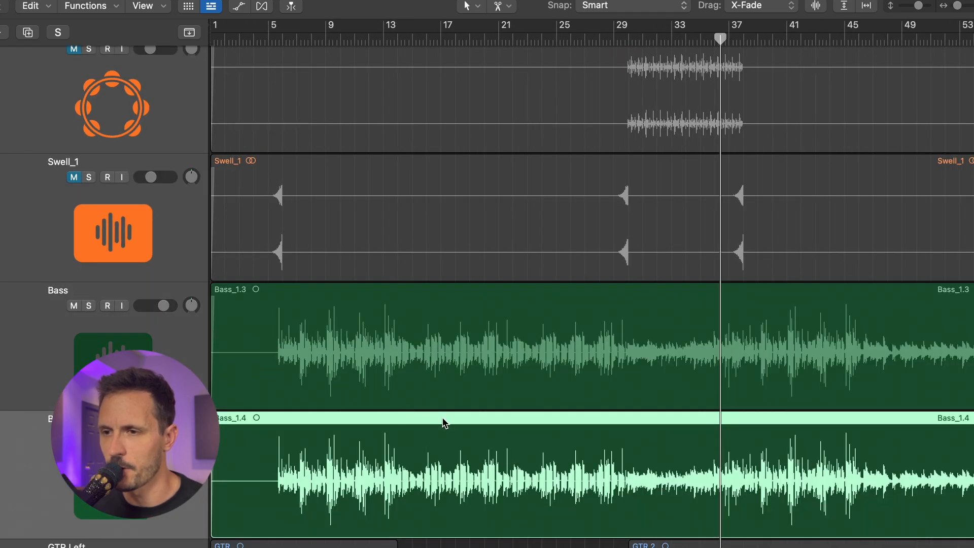
- Mute the original Bass track and leave the duplicate beneath it selected
left_click(41, 364)
scroll(554, 359, "up", 3)
scroll(554, 358, "right", 5)
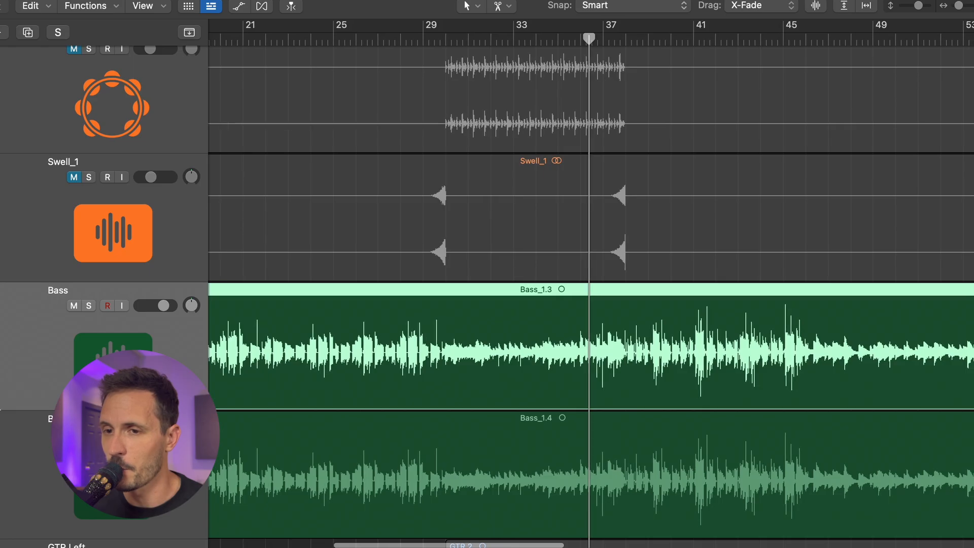
key("Down")
left_click(73, 305)
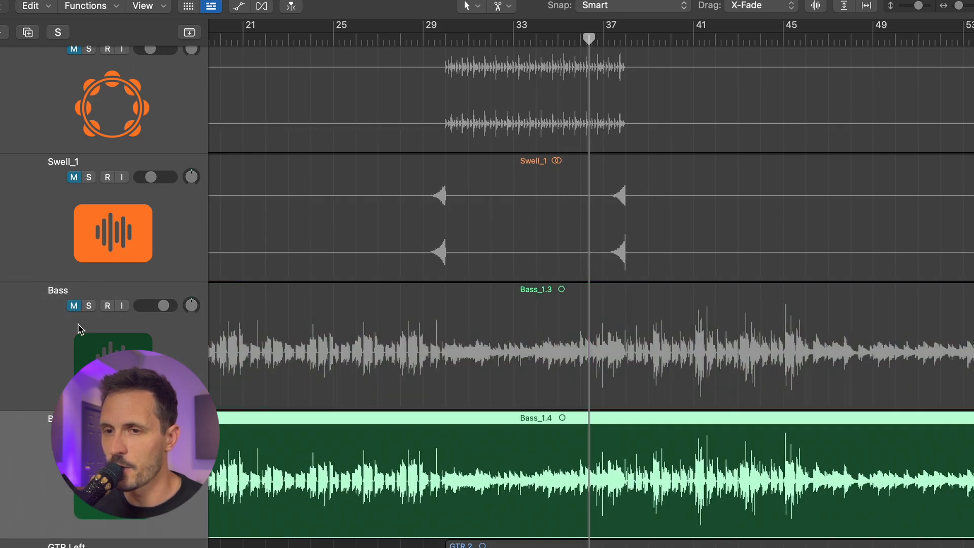
- Rename the original bass track Bass Low and the duplicate Bass High
left_click(80, 313)
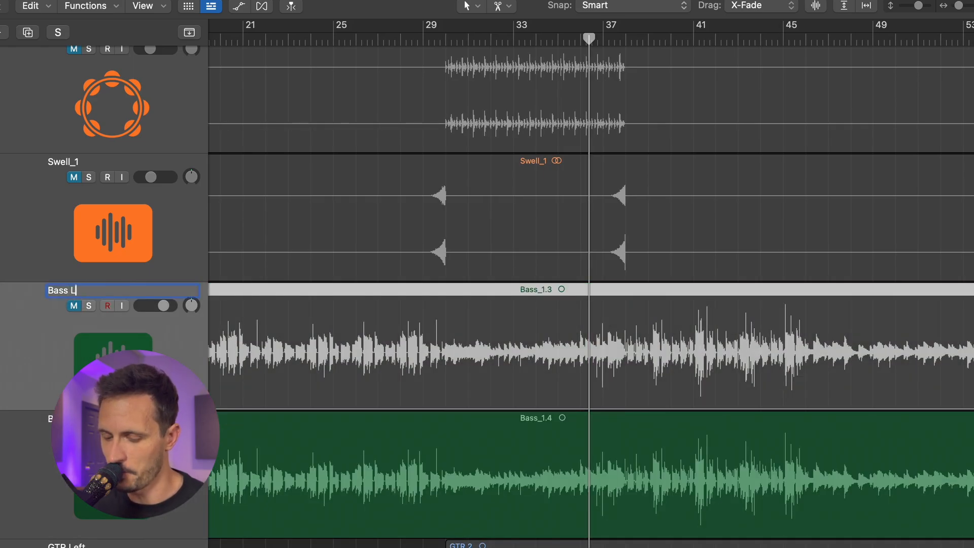
key("Down")
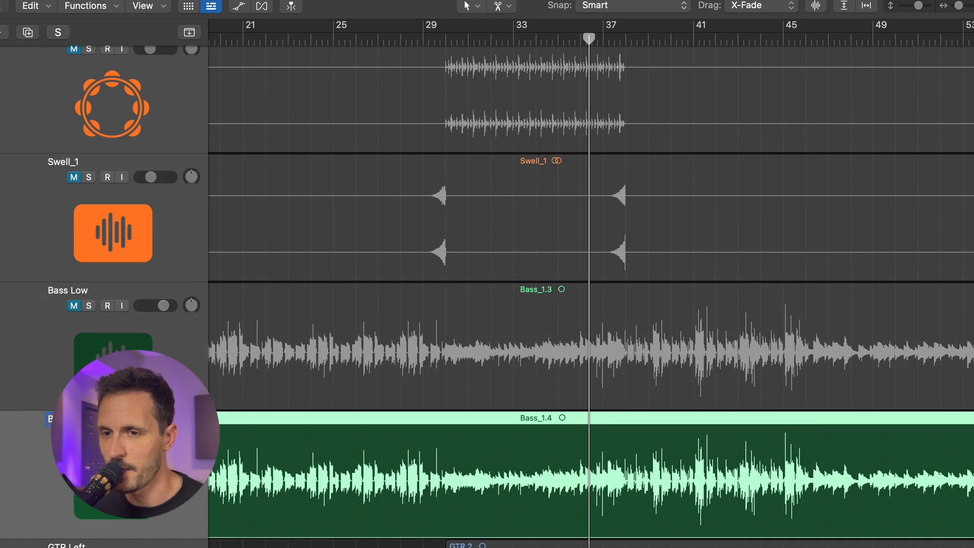
key("Return")
- Place the playhead at about bar 30, show the mixer and start playback
scroll(458, 228, "up", 4)
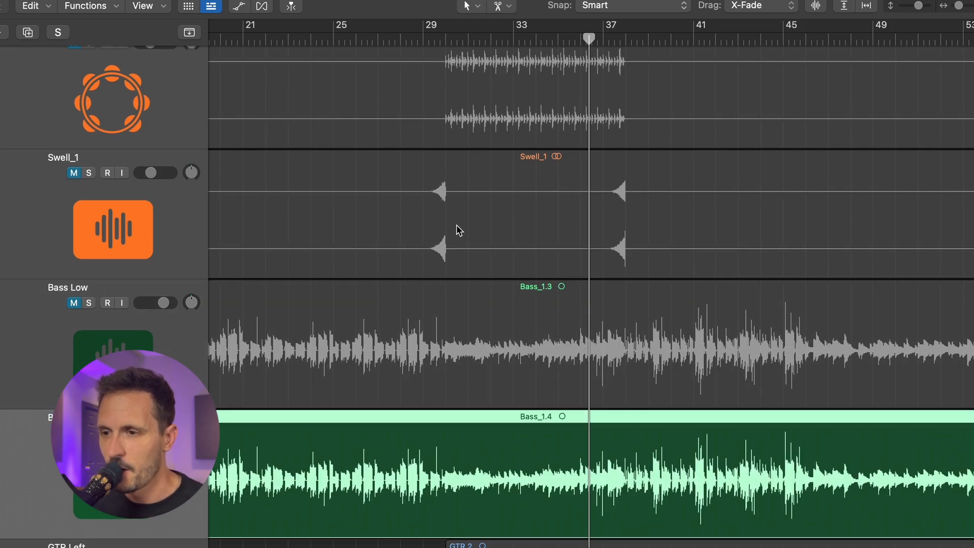
left_click(437, 40)
key("x")
key("space")
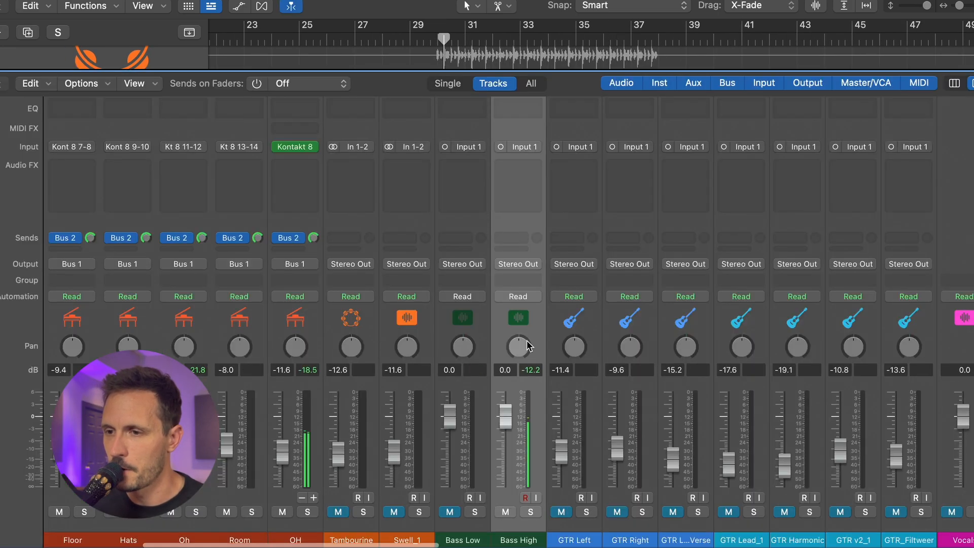
- Insert Plugin Alliance's Ampeg SVTVR amp on the Bass High channel
left_click(590, 147)
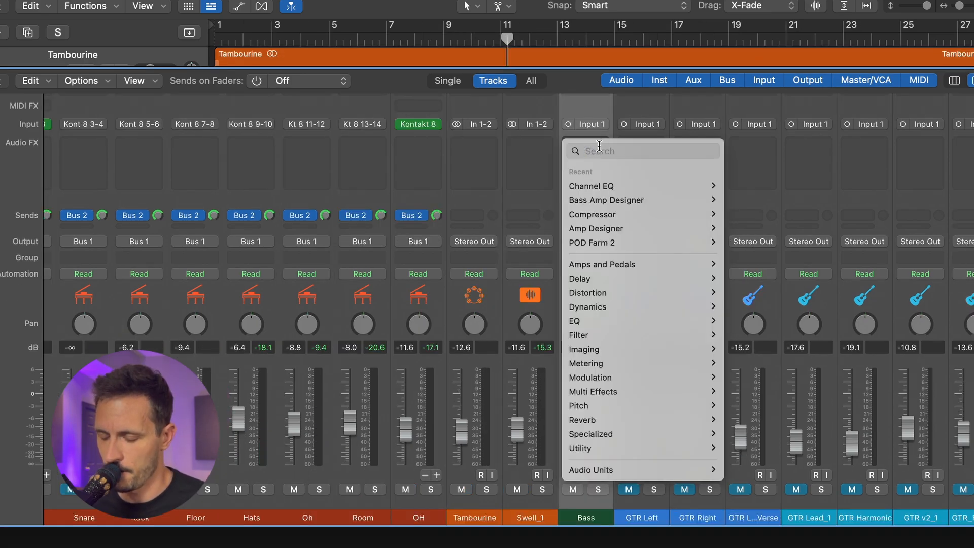
mouse_move(591, 470)
mouse_move(762, 407)
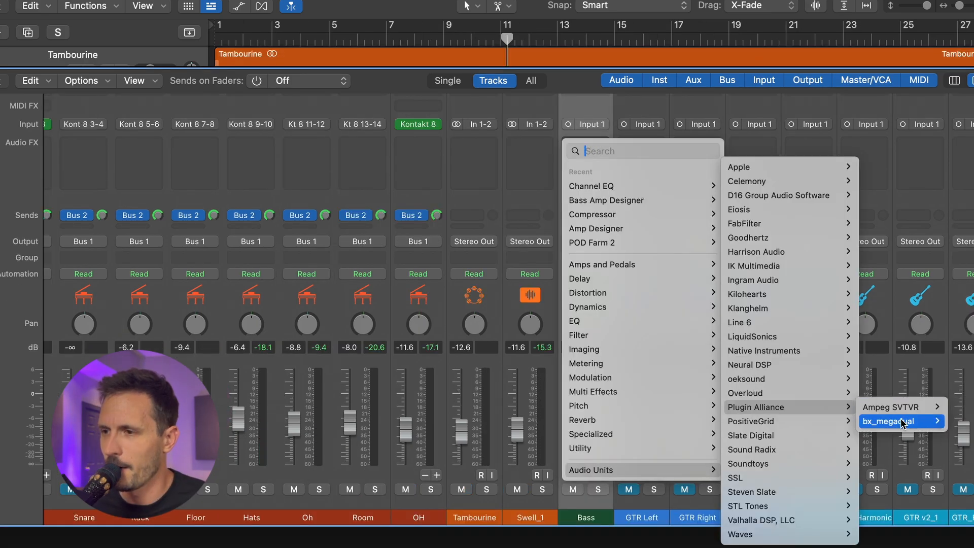
mouse_move(909, 407)
left_click(966, 410)
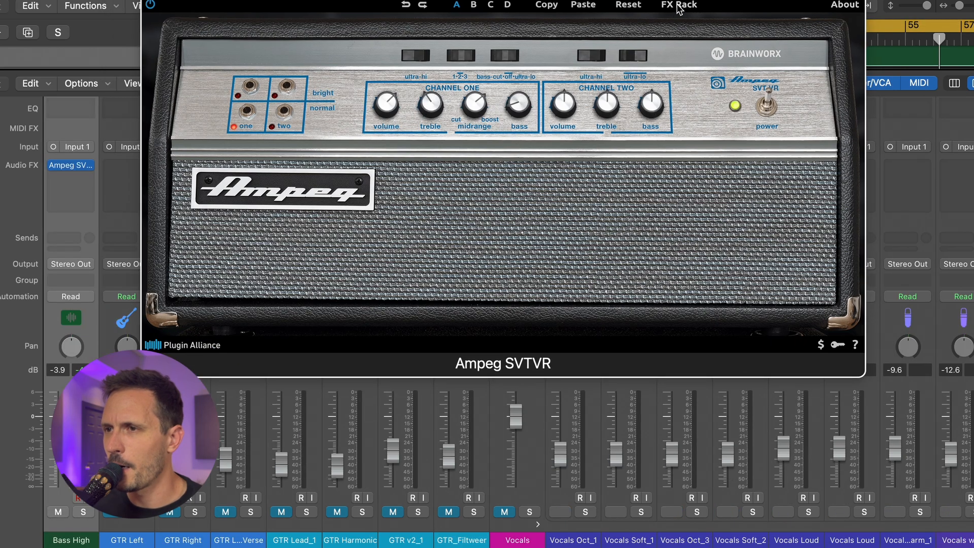
- Show the amp's FX Rack and load the 07 8x10 409+RIBBON cabinet
left_click(679, 6)
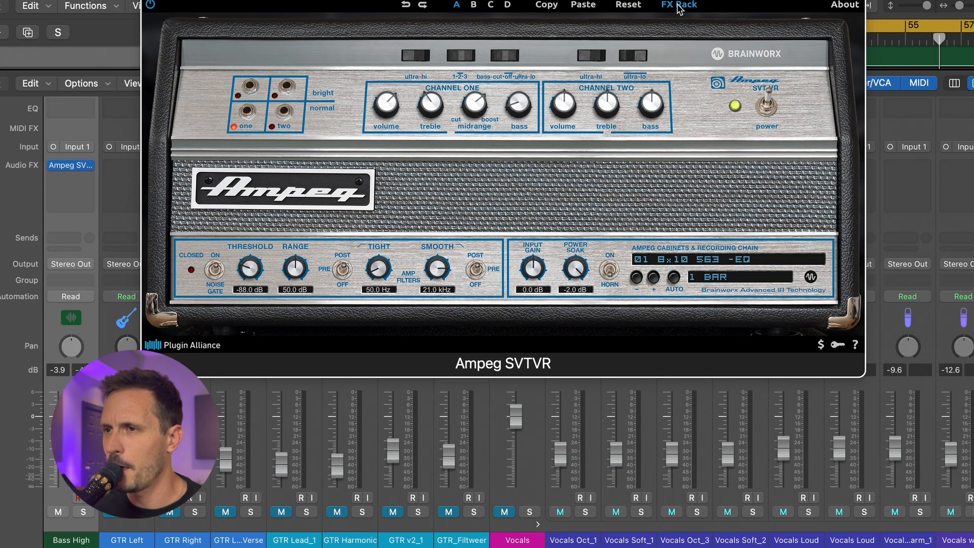
left_click(700, 261)
scroll(719, 414, "down", 3)
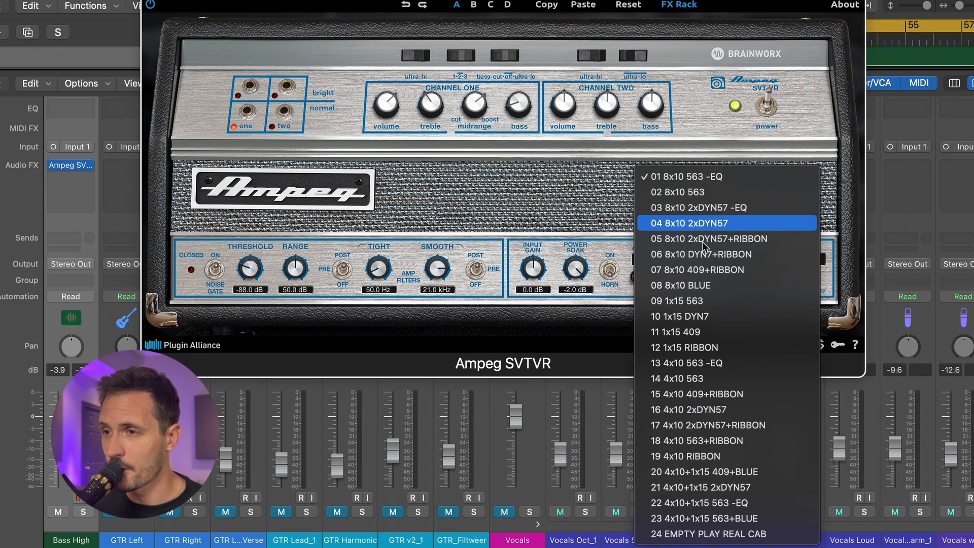
left_click(685, 270)
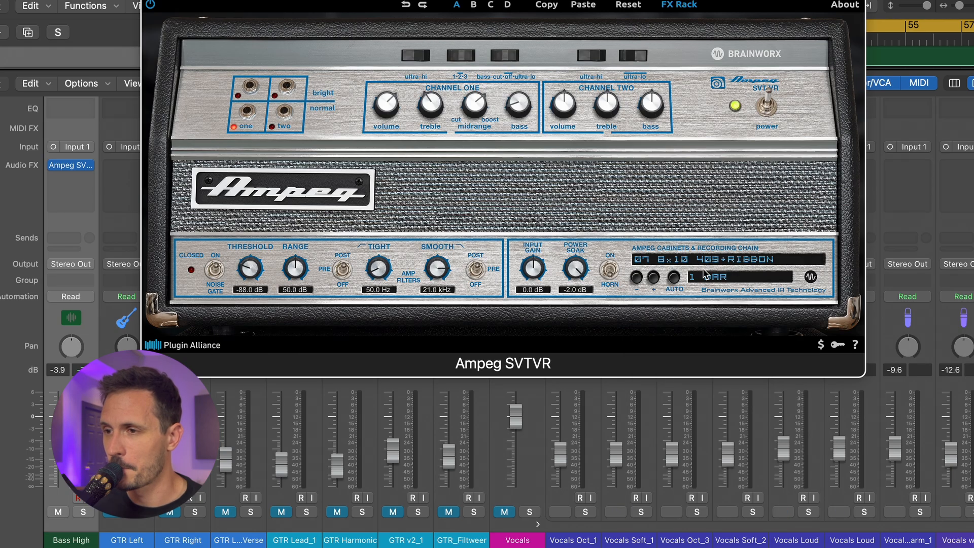
- Audition the 06 8x10 DYN7+RIBBON, 05 8x10 2xDYN57+RIBBON, 10 1x15 DYN7 and 09 1x15 563 cabinets in turn
left_click(708, 261)
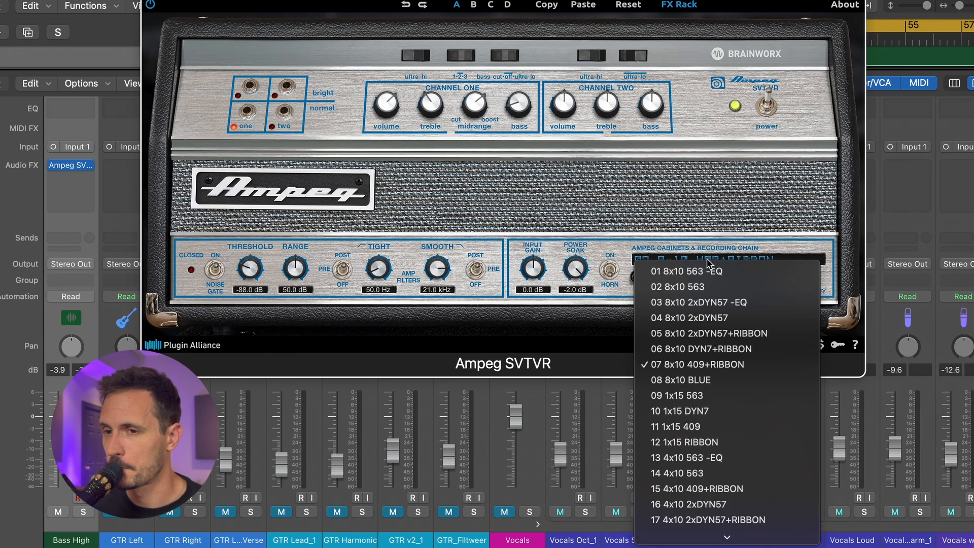
left_click(711, 349)
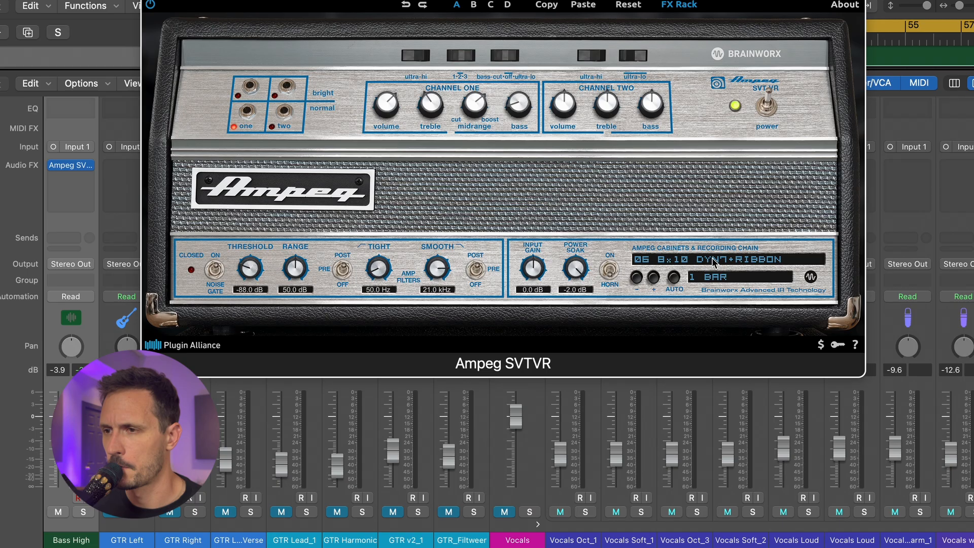
left_click(714, 262)
left_click(709, 333)
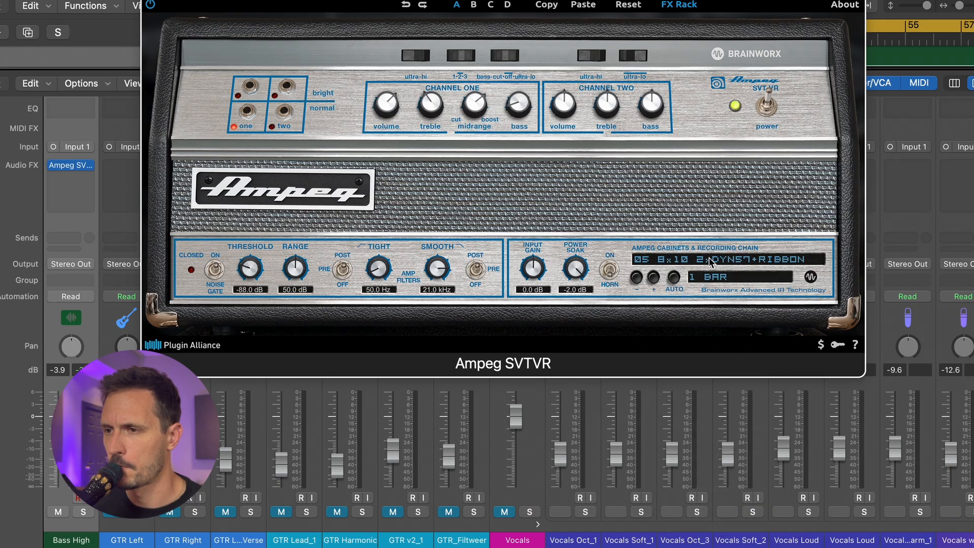
left_click(710, 261)
left_click(701, 412)
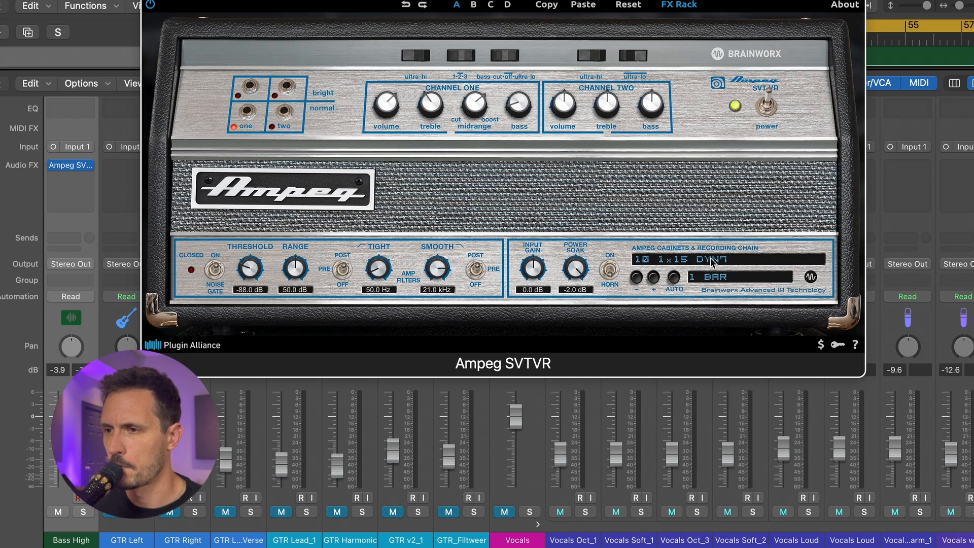
left_click(713, 262)
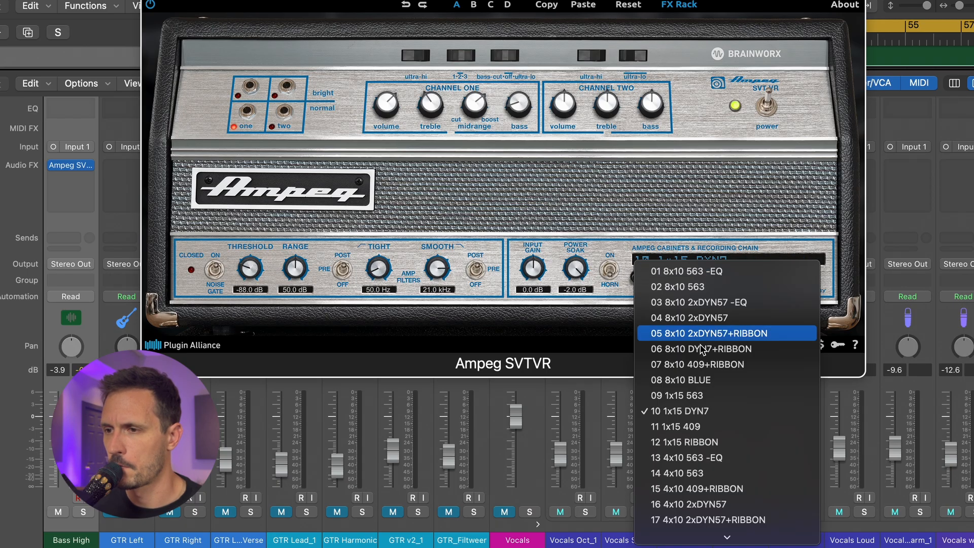
left_click(696, 390)
- Load the 12 1x15 RIBBON cabinet and lower the Bass High fader to -4.9 dB
left_click(704, 263)
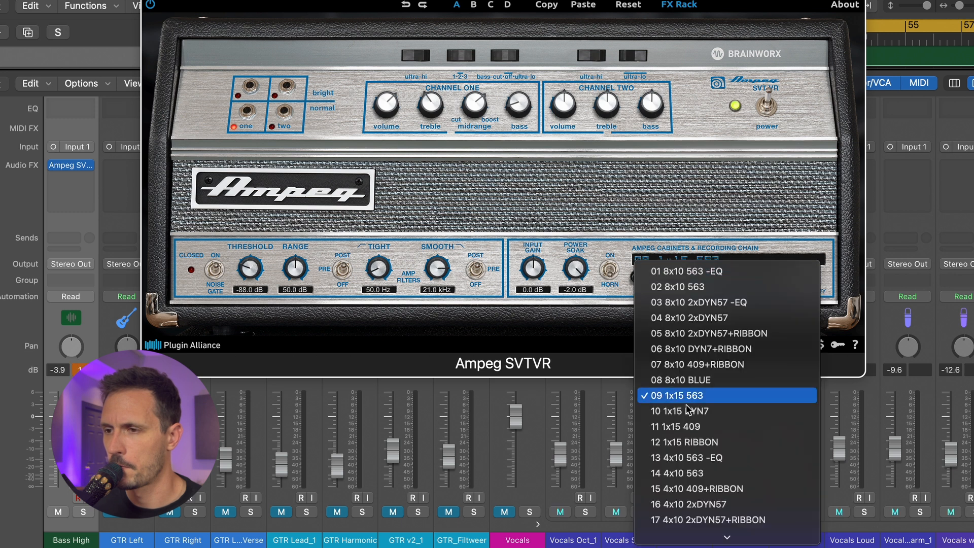
left_click(681, 443)
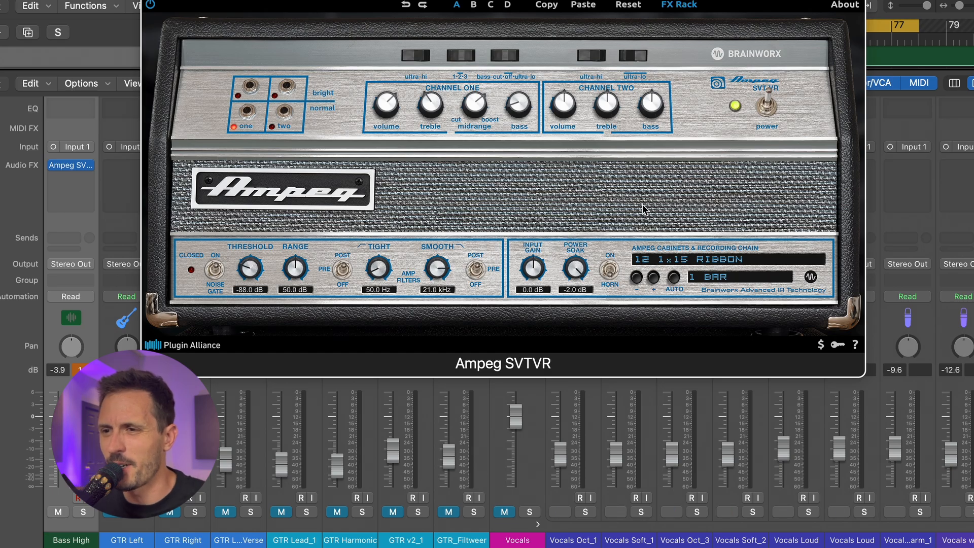
mouse_move(386, 1)
left_mouse_down()
mouse_move(384, 11)
mouse_move(381, 0)
left_mouse_up()
left_click(147, 1)
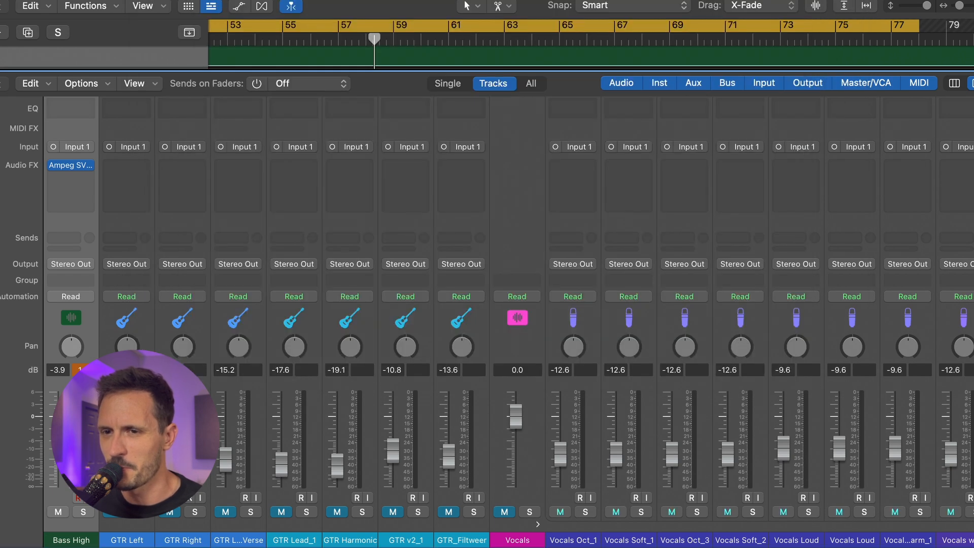
left_click_drag(58, 432, 58, 435)
- Unmute the Drum Bus 2 and Drum bus 1 channels
scroll(719, 350, "right", 15)
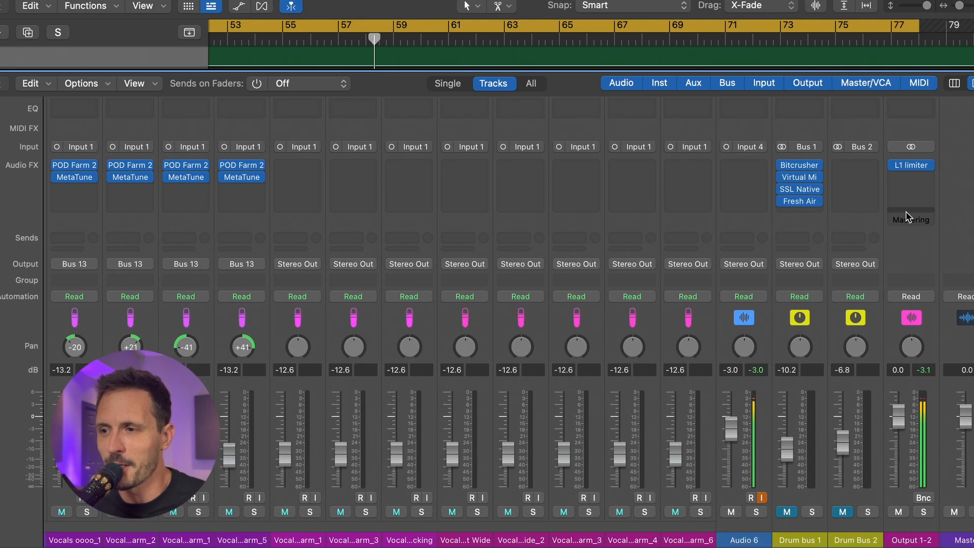
left_click(842, 512)
left_click(787, 511)
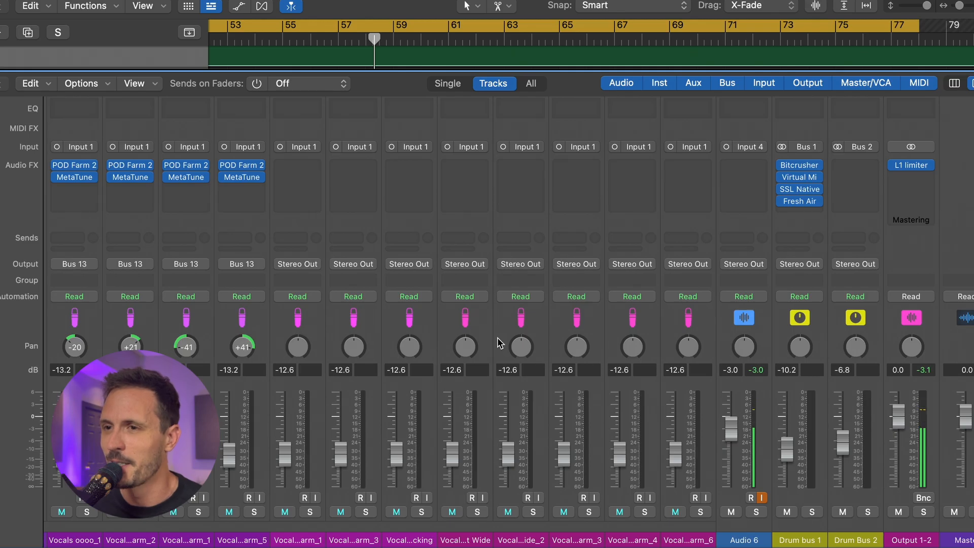
- Move the Ampeg SVTVR to the second insert slot on Bass High and bypass it
scroll(500, 344, "left", 15)
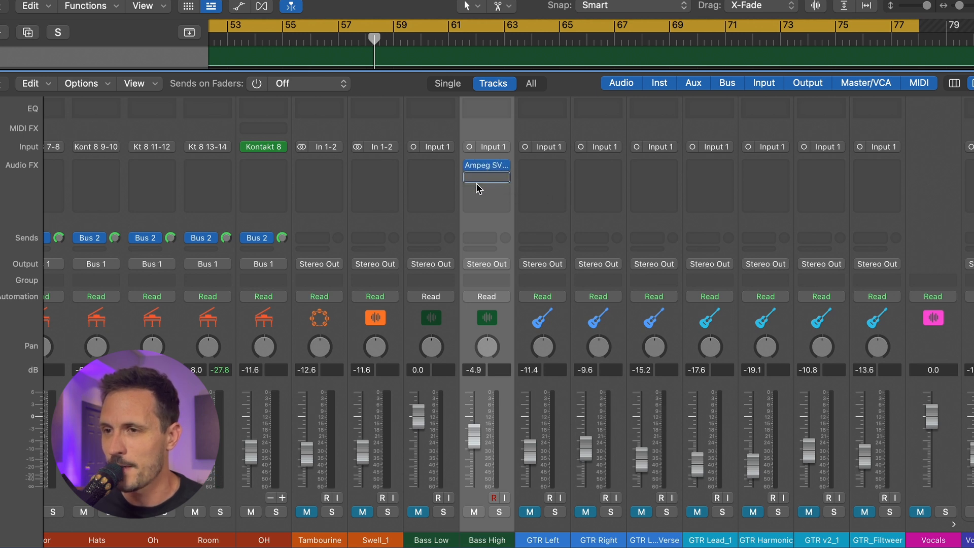
left_click(484, 166)
left_click(307, 115)
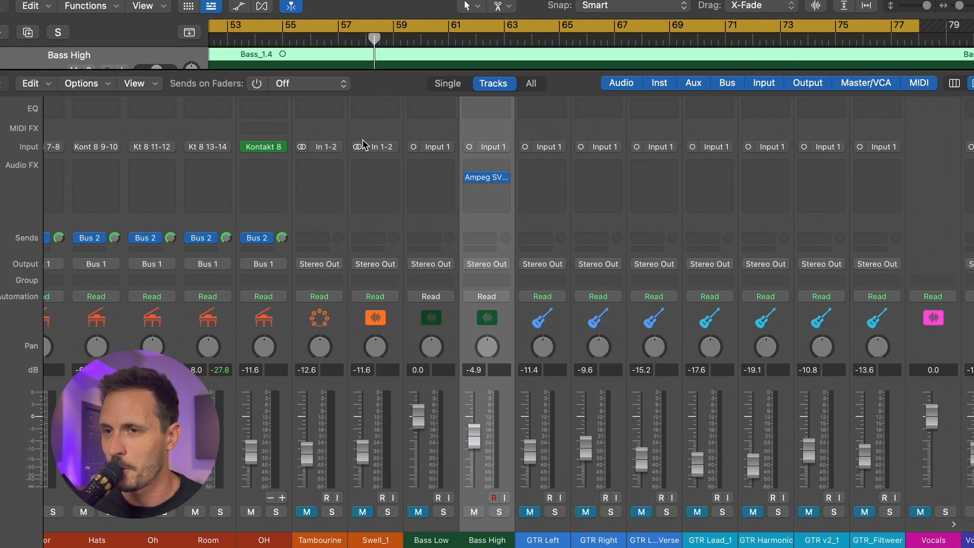
left_click(487, 165)
left_click(499, 127)
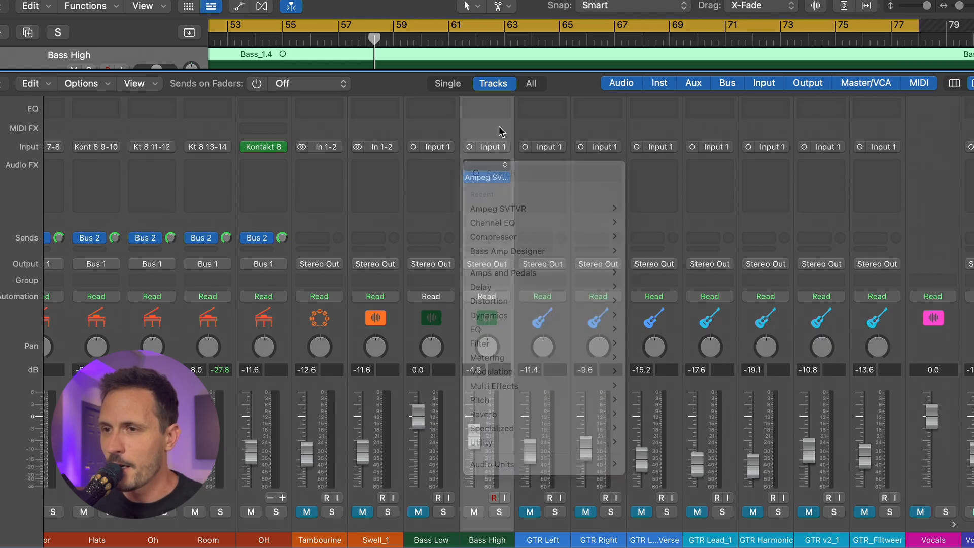
left_click(469, 178)
- Insert a Compressor in the first effect slot of Bass High, ahead of the Ampeg SVTVR
scroll(683, 396, "right", 20)
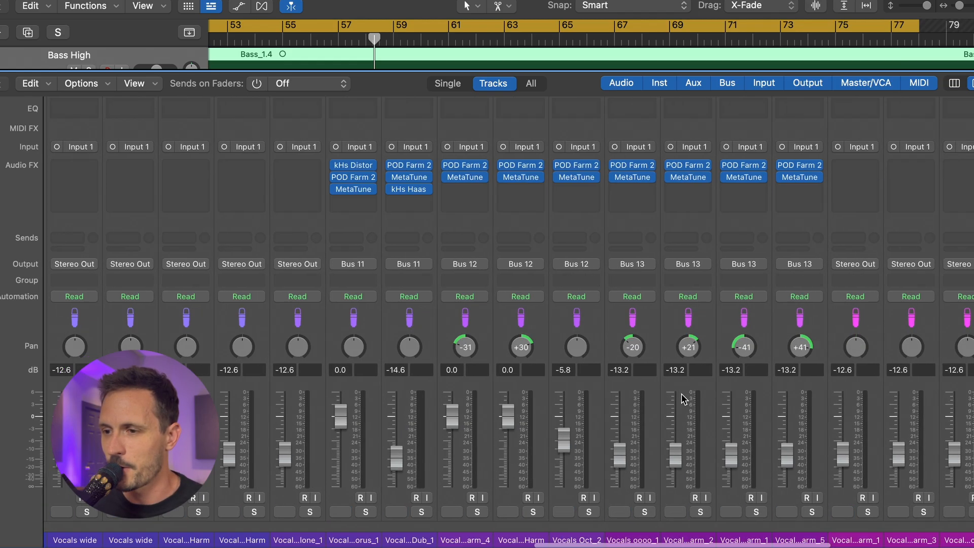
scroll(843, 513, "left", 20)
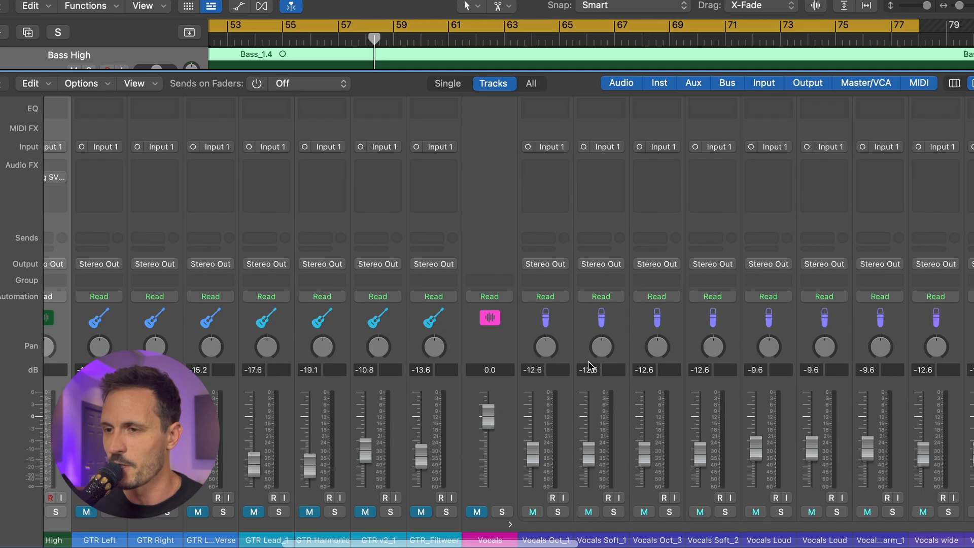
left_click(362, 178)
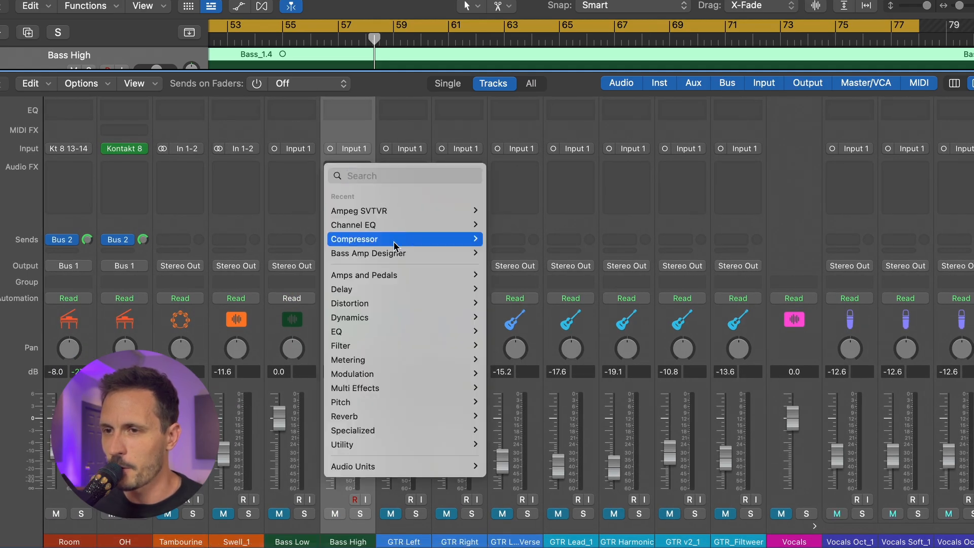
left_click(502, 240)
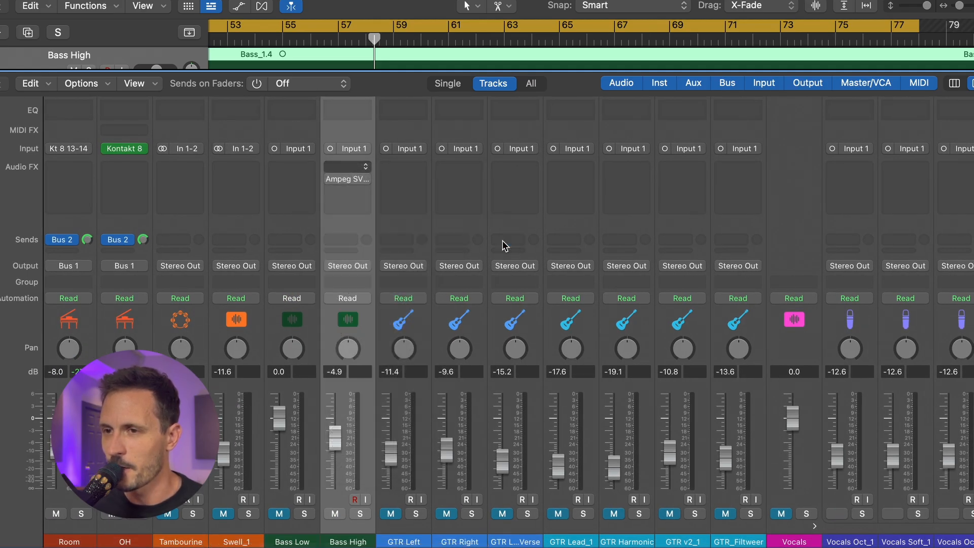
left_click_drag(548, 134, 665, 63)
scroll(325, 245, "down", 1)
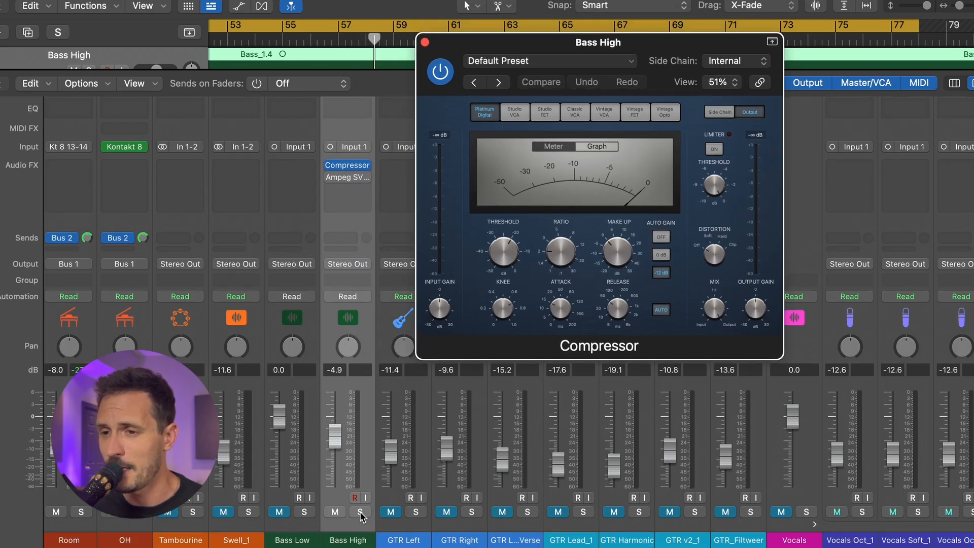
- Start playback and raise the Bass High fader to about 0.3 dB
scroll(381, 492, "left", 2)
key("space")
left_click_drag(441, 434, 441, 416)
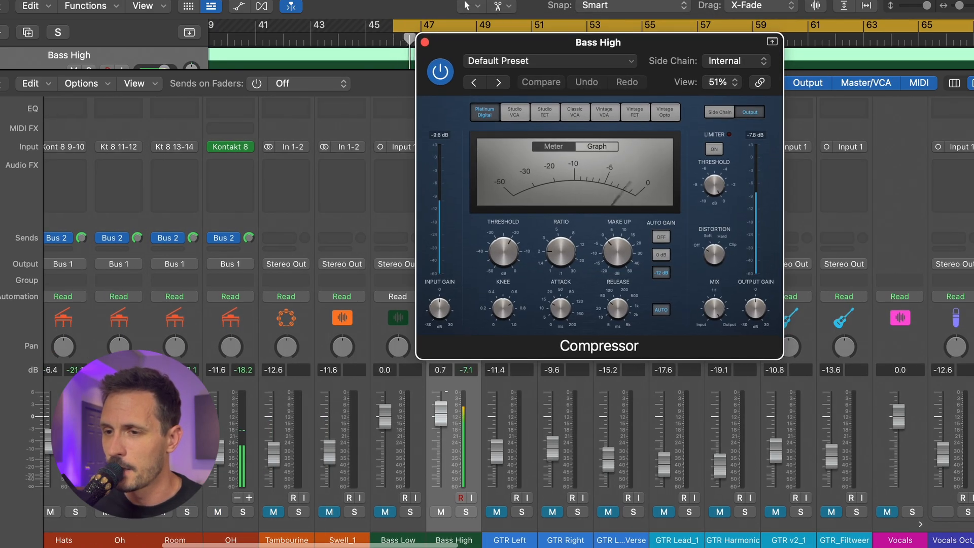
- Enlarge the Compressor window to 80% and turn off its Auto Gain and automatic release
left_click_drag(740, 337, 484, 266)
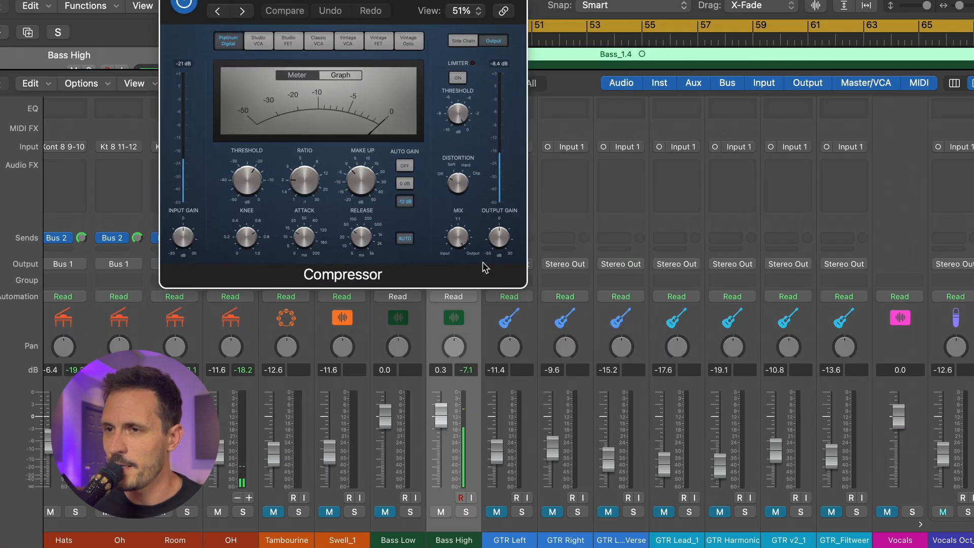
left_click_drag(679, 357, 737, 449)
left_click_drag(520, 8, 568, 3)
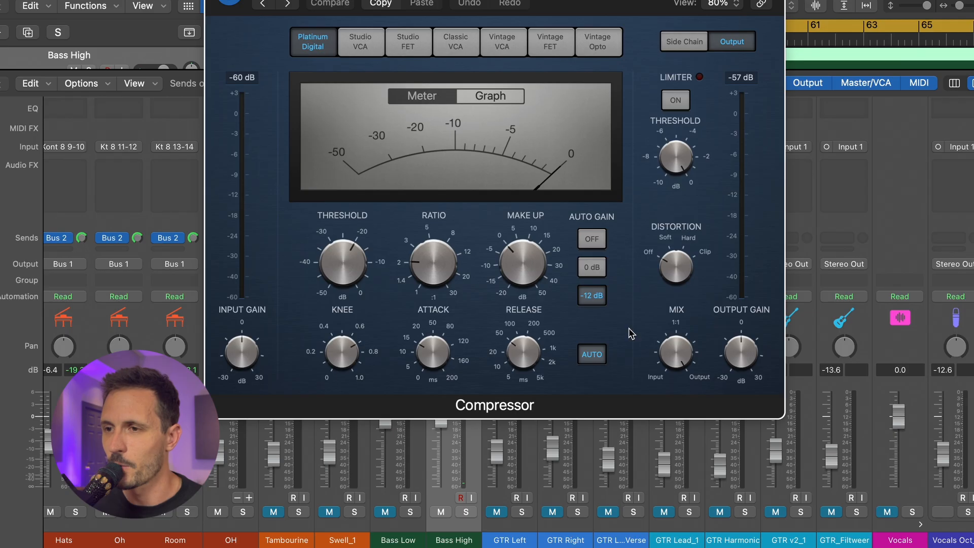
left_click(600, 238)
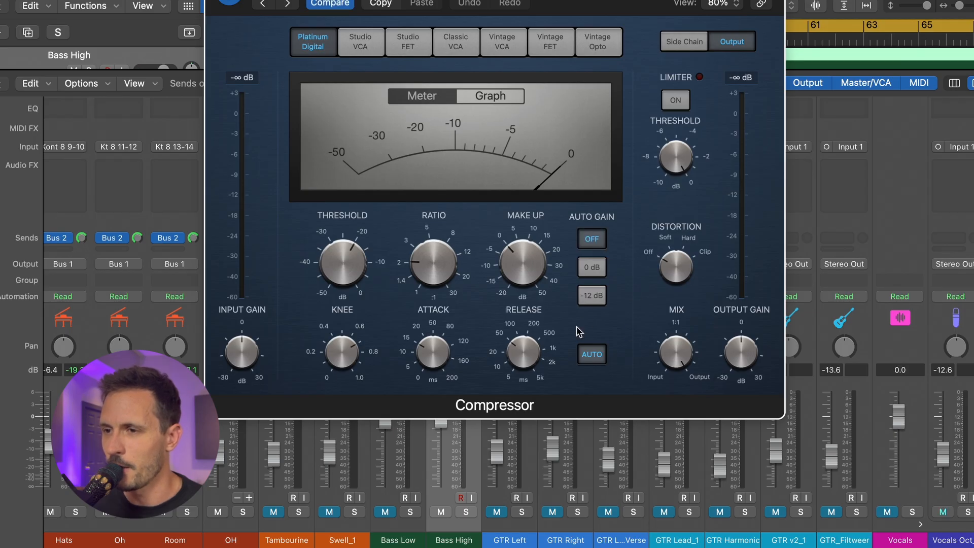
left_click(591, 354)
- Lengthen the Compressor's attack and set its release to about 97 ms and its threshold to -21.5 dB
mouse_move(350, 269)
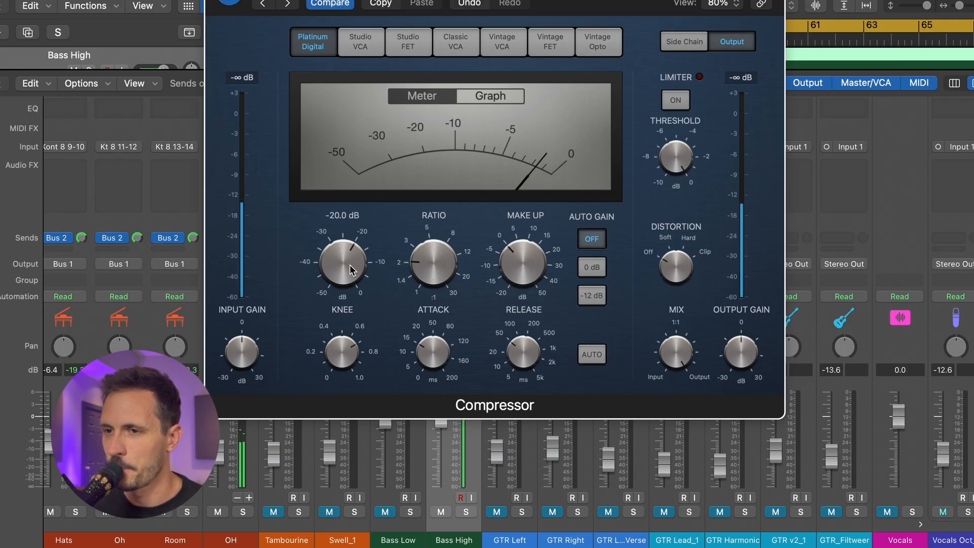
mouse_move(439, 353)
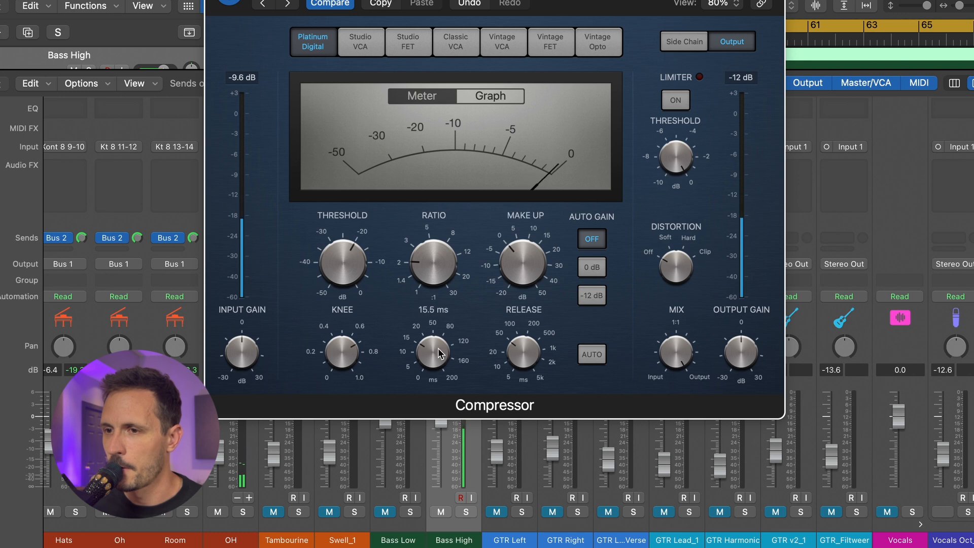
left_click_drag(438, 349, 445, 335)
left_click_drag(528, 351, 531, 347)
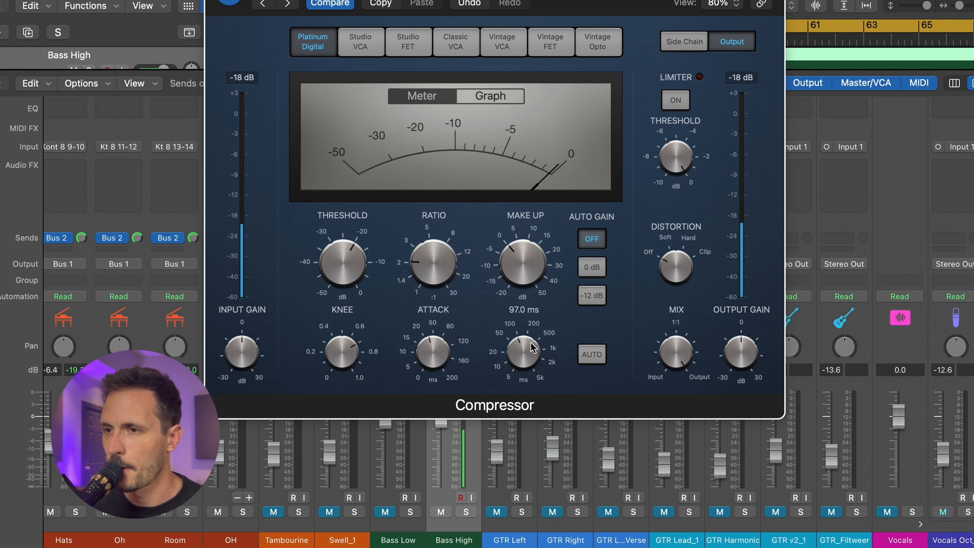
left_click_drag(342, 266, 343, 270)
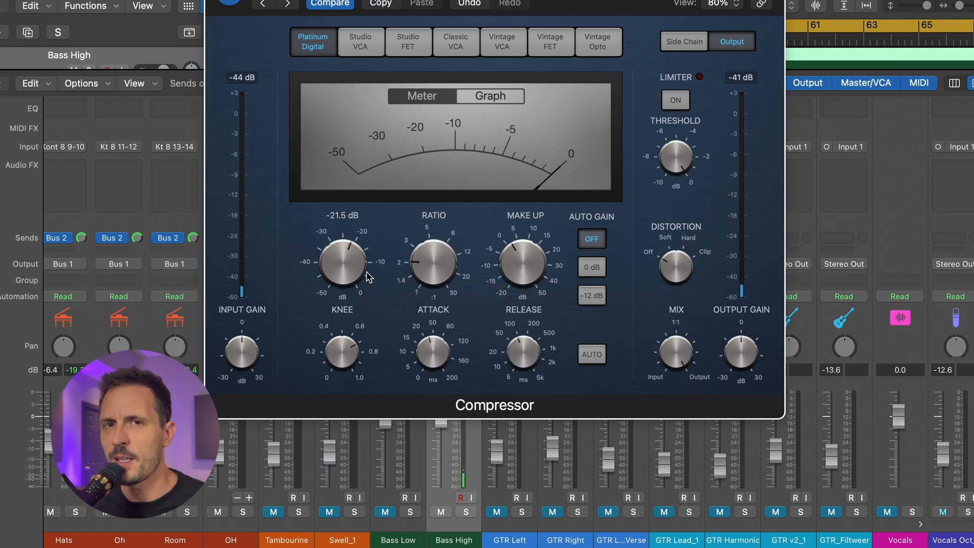
- Close the Compressor, re-enable the Ampeg SVTVR and lower the Bass High fader to -8.6 dB
left_click_drag(579, 26, 585, 5)
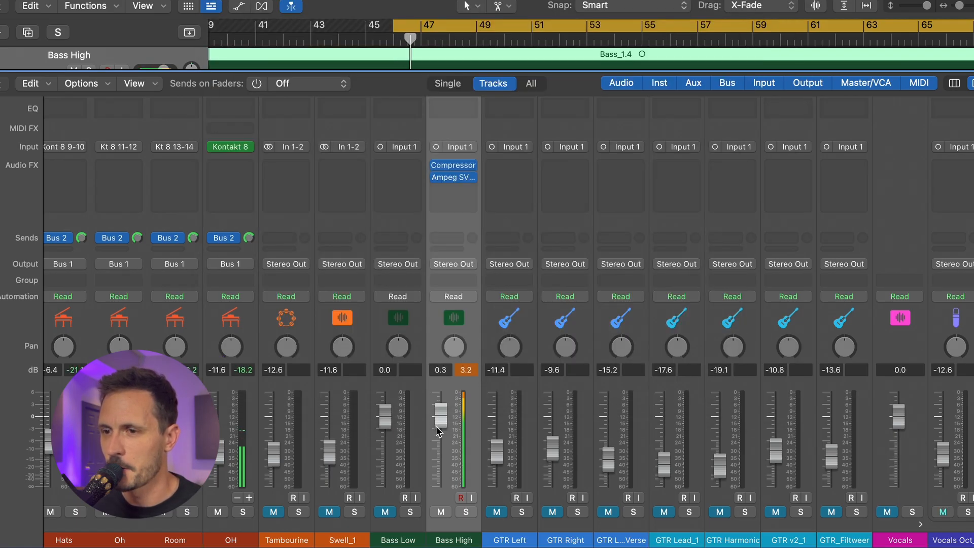
left_click_drag(439, 425, 445, 450)
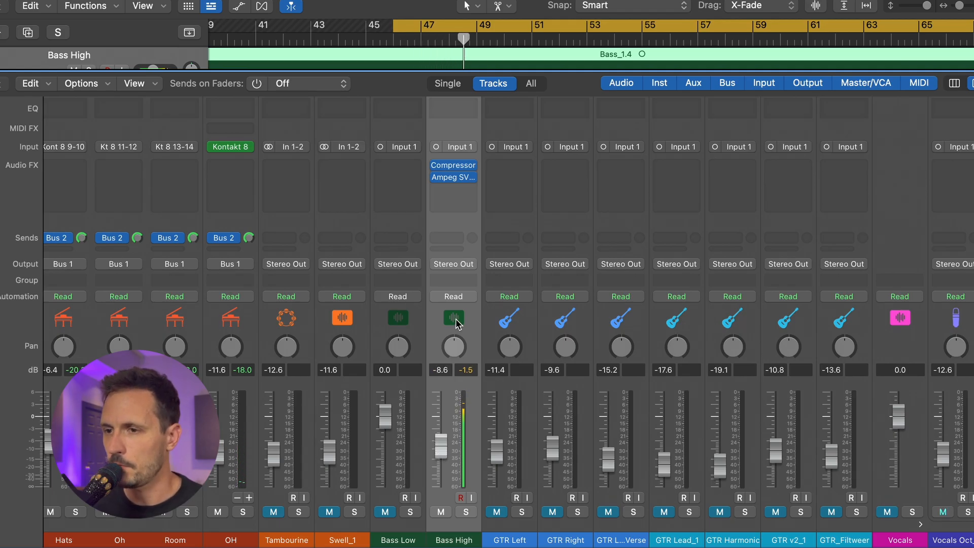
- Add a Channel EQ to Bass High and start playback
left_click(453, 108)
left_click_drag(642, 139, 548, 54)
key("space")
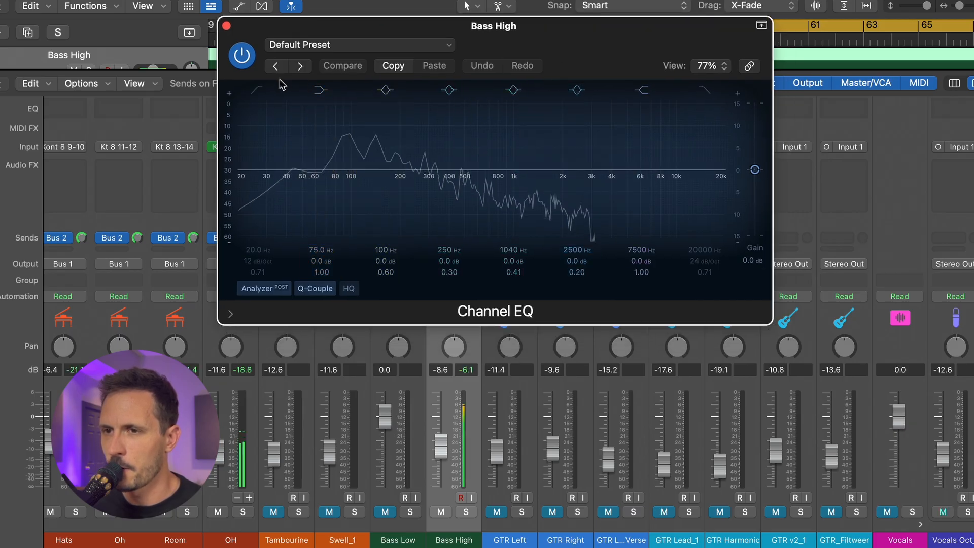
- Enable the Channel EQ's low-cut band, sweep it up to about 128 Hz and bring it back down to 45 Hz
left_click(257, 94)
left_click_drag(256, 209, 362, 192)
left_click_drag(530, 45, 529, 41)
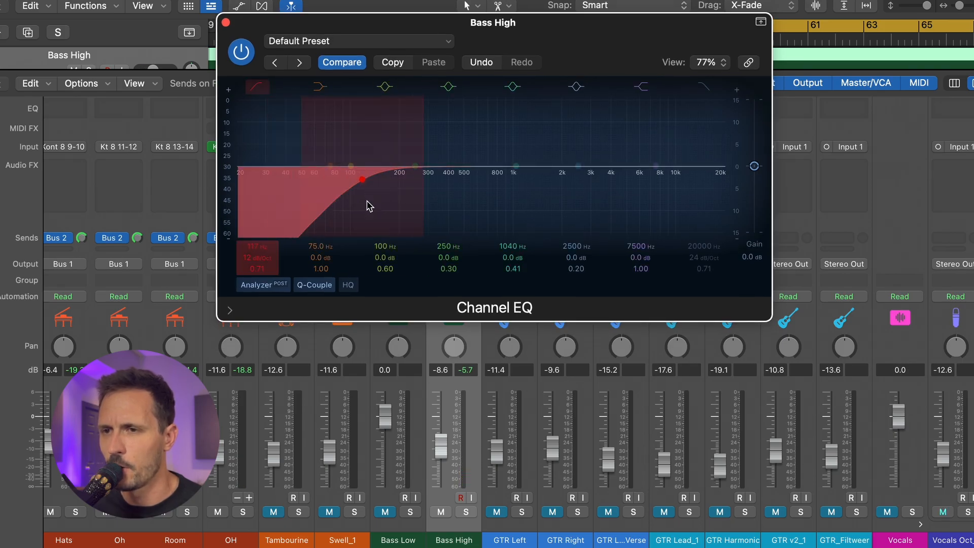
key("space")
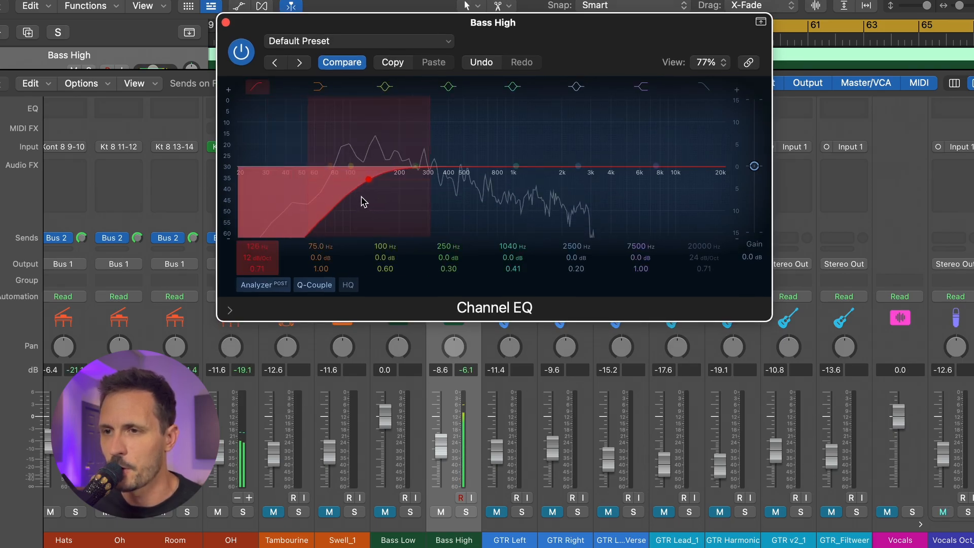
left_click_drag(383, 189, 292, 198)
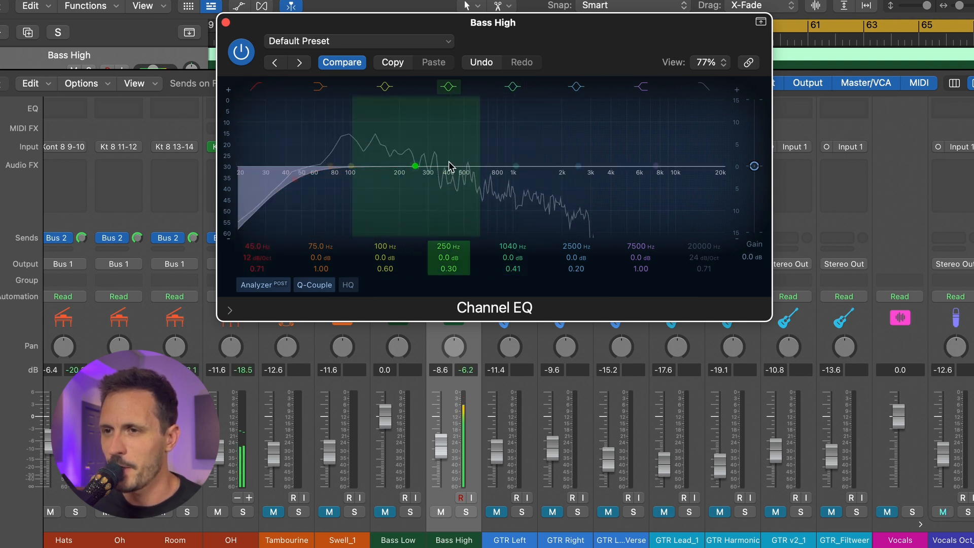
- Cut the Channel EQ by 1.3 dB at 280 Hz and by 1.8 dB at 785 Hz
left_click_drag(425, 192, 453, 201)
left_click_drag(513, 191, 427, 199)
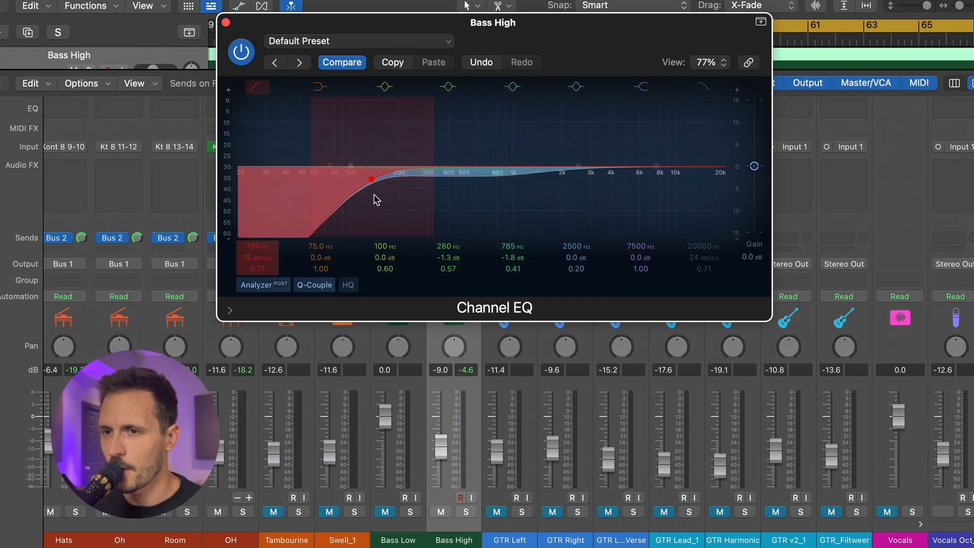
- Raise the low-cut frequency to 200 Hz during playback and close the Channel EQ
key("space")
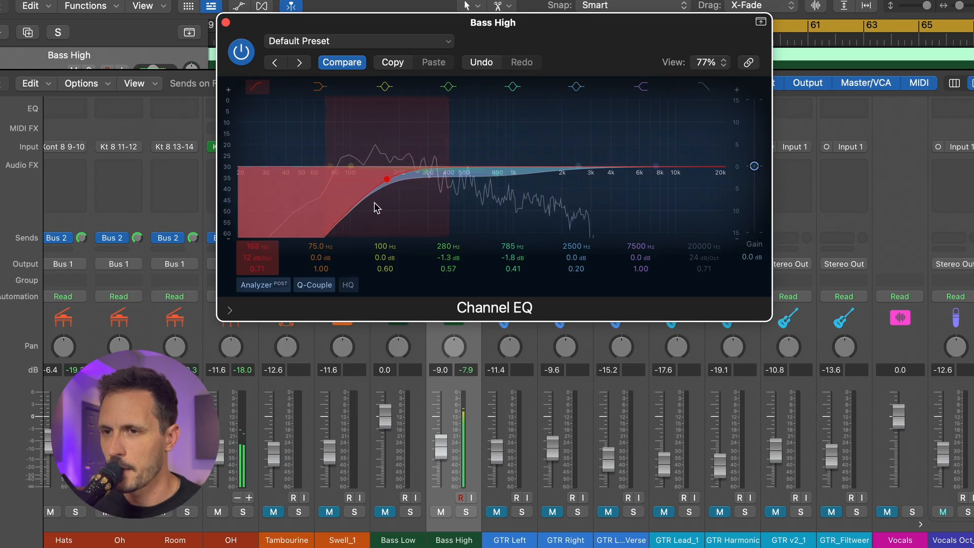
left_click_drag(374, 203, 401, 197)
mouse_move(384, 199)
left_mouse_down()
mouse_move(372, 199)
mouse_move(397, 204)
mouse_move(386, 206)
left_mouse_up()
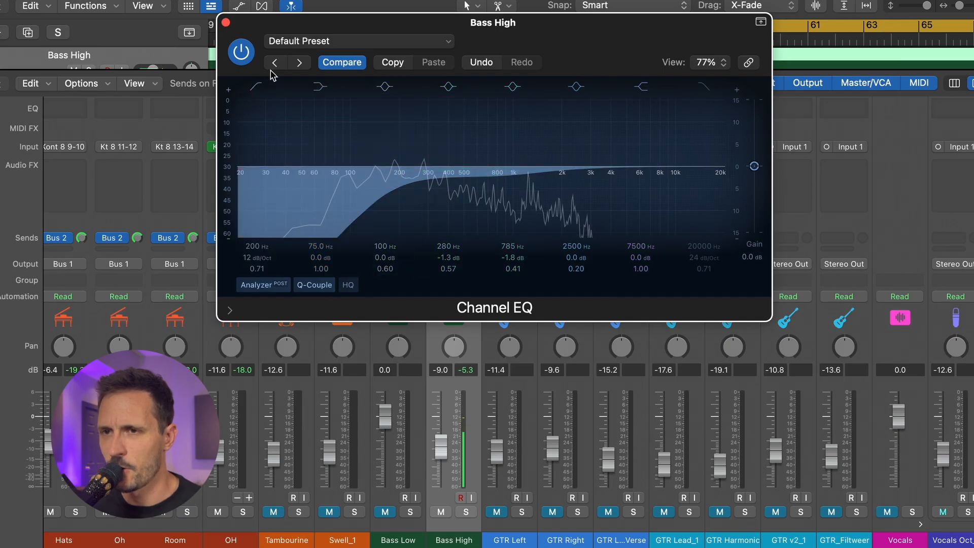
left_click(226, 23)
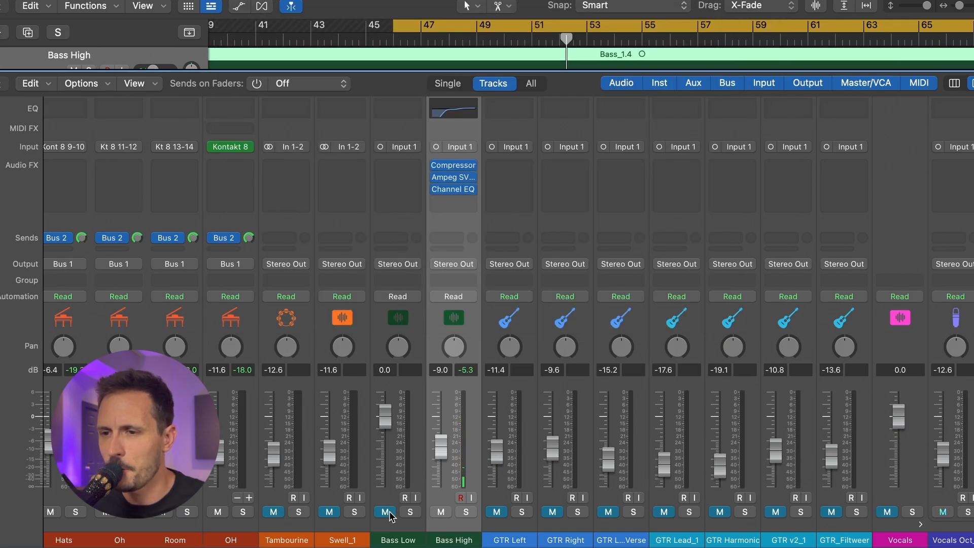
- Unmute Bass Low and insert a mono Bass Amp Designer on it
left_click(400, 319)
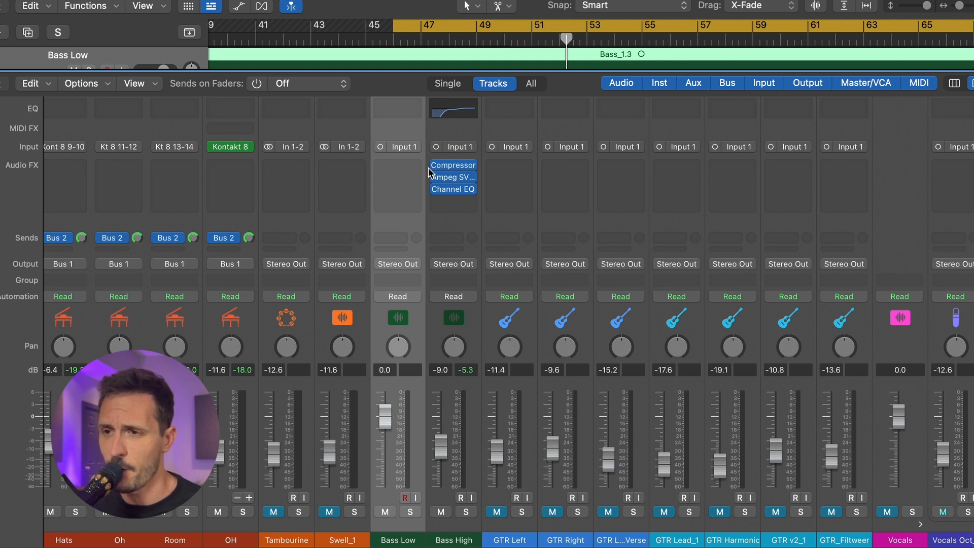
left_click(410, 189)
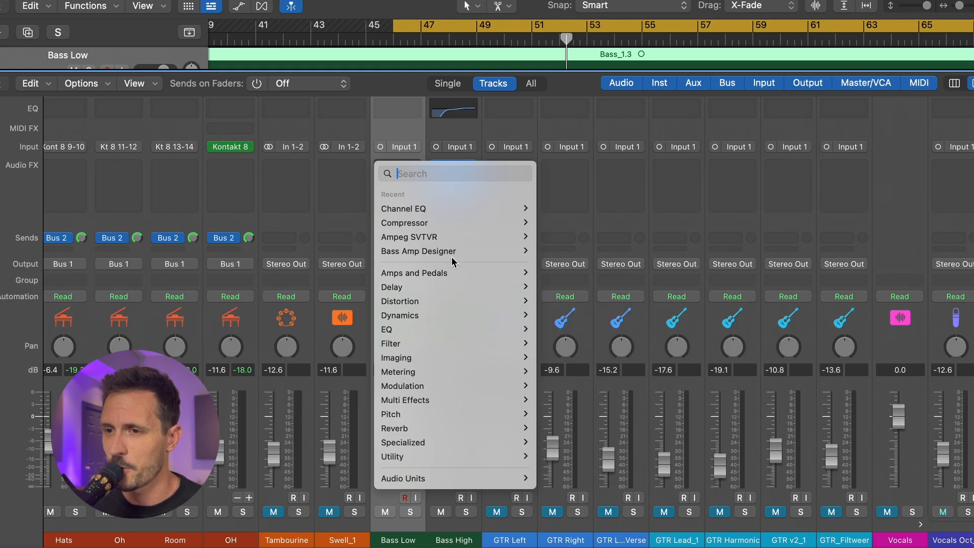
mouse_move(428, 275)
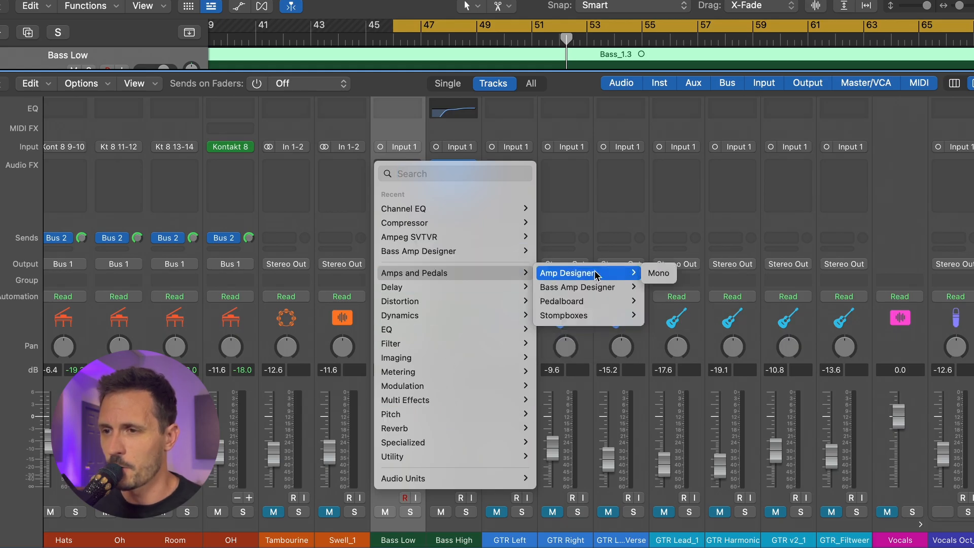
mouse_move(604, 287)
left_click(658, 288)
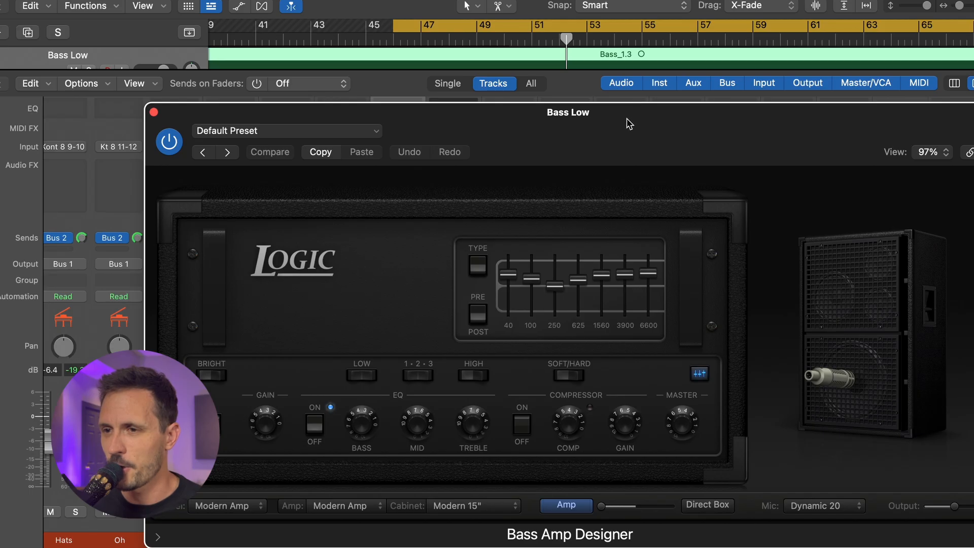
left_click_drag(629, 123, 590, 6)
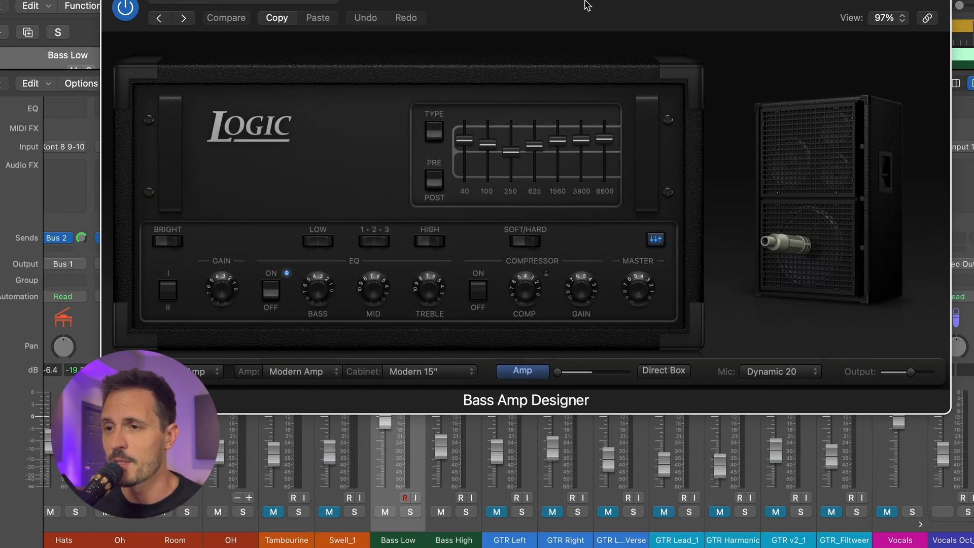
- Play the track with Bass High muted and reposition the microphone in front of the Bass Amp Designer cabinet
key("space")
left_click(444, 512)
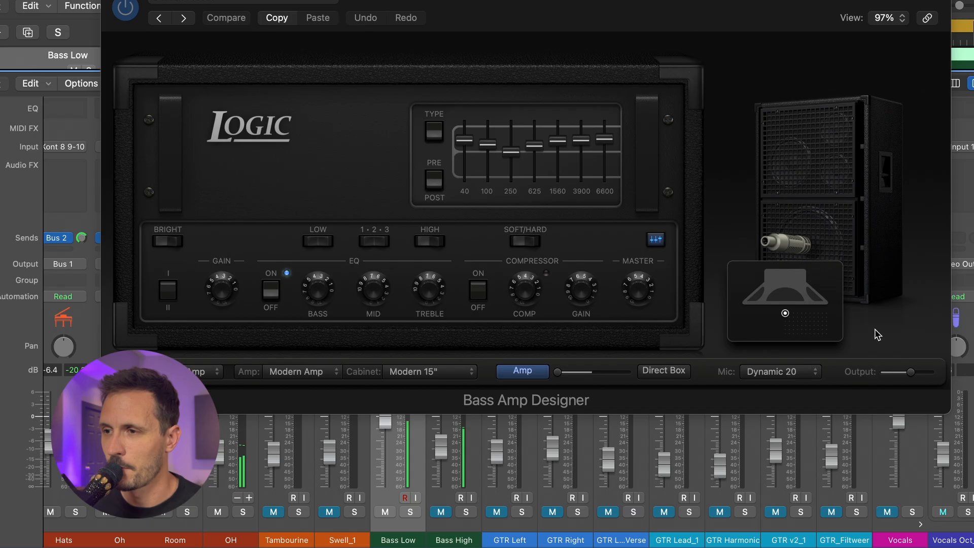
left_click(785, 319)
left_click_drag(785, 319, 827, 335)
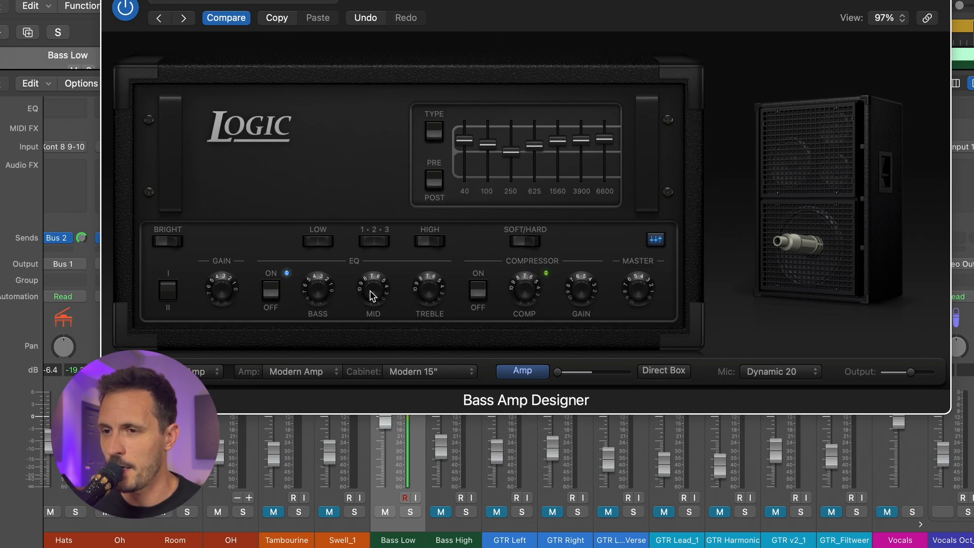
- Turn the Bass Amp Designer's Mid and Treble well down and raise its Bass
left_click_drag(373, 296, 373, 375)
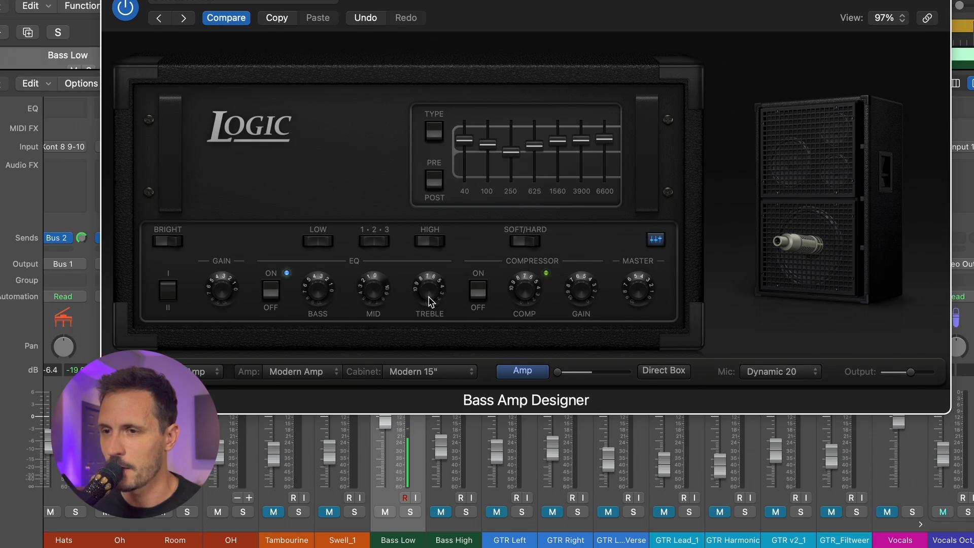
left_click_drag(424, 339, 427, 285)
left_click_drag(425, 338, 412, 378)
left_click_drag(327, 320, 318, 277)
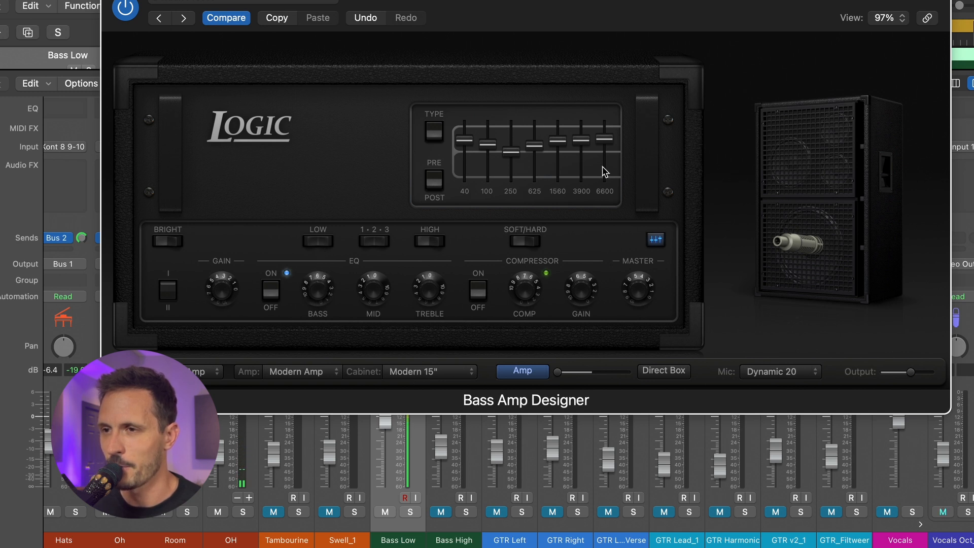
- Pull the graphic EQ's 6600, 3900 and 1560 Hz bands to minimum and raise the 625 Hz band slightly
left_click_drag(604, 145, 612, 250)
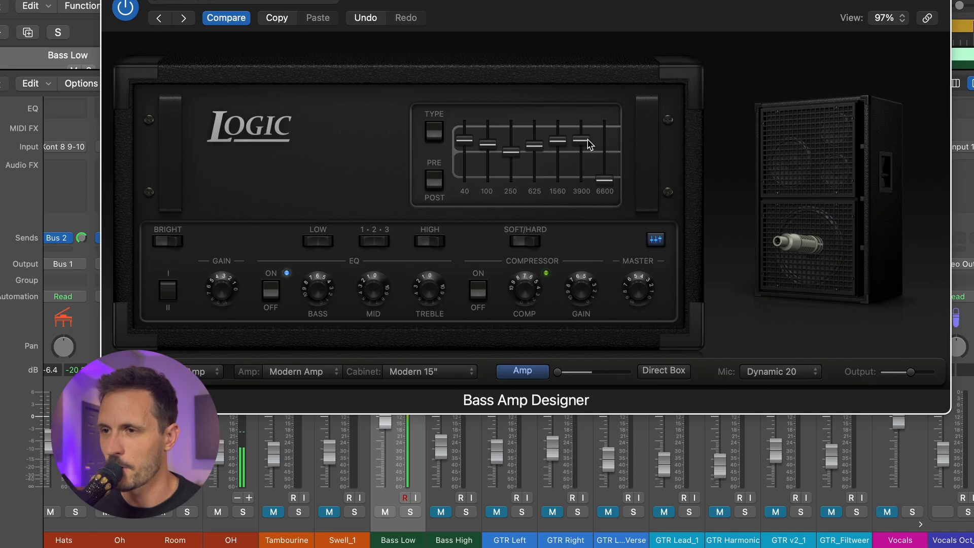
left_click_drag(589, 145, 572, 228)
left_click_drag(557, 143, 553, 233)
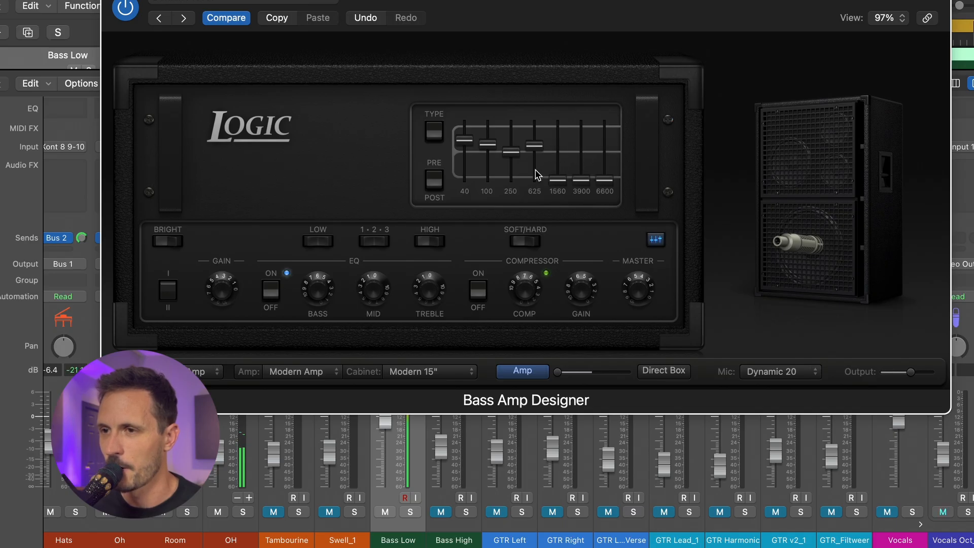
left_click_drag(534, 147, 534, 135)
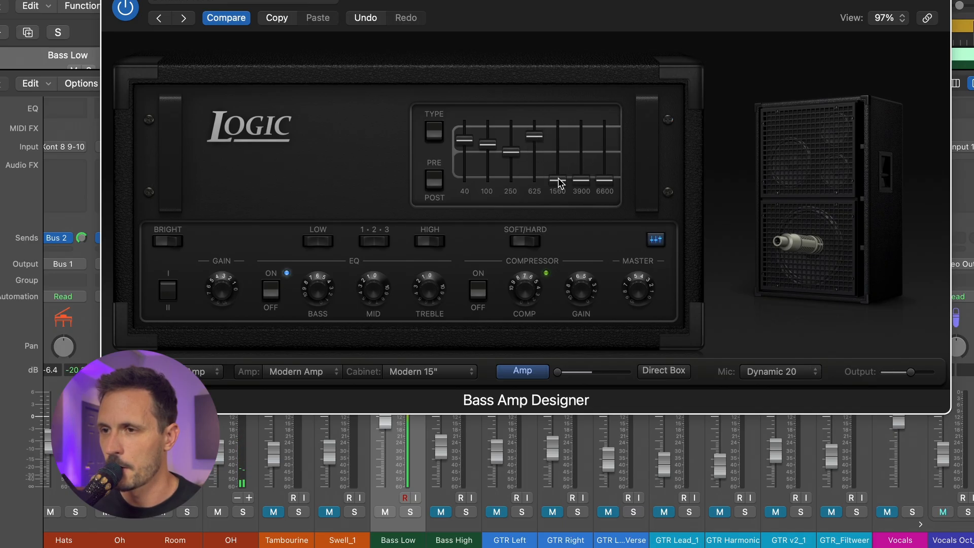
- Lower the graphic EQ's 625, 250 and 40 Hz bands and raise its 100 Hz band near the top of its range
mouse_move(559, 182)
left_mouse_down()
mouse_move(558, 125)
mouse_move(558, 180)
left_mouse_up()
left_click_drag(538, 135, 533, 162)
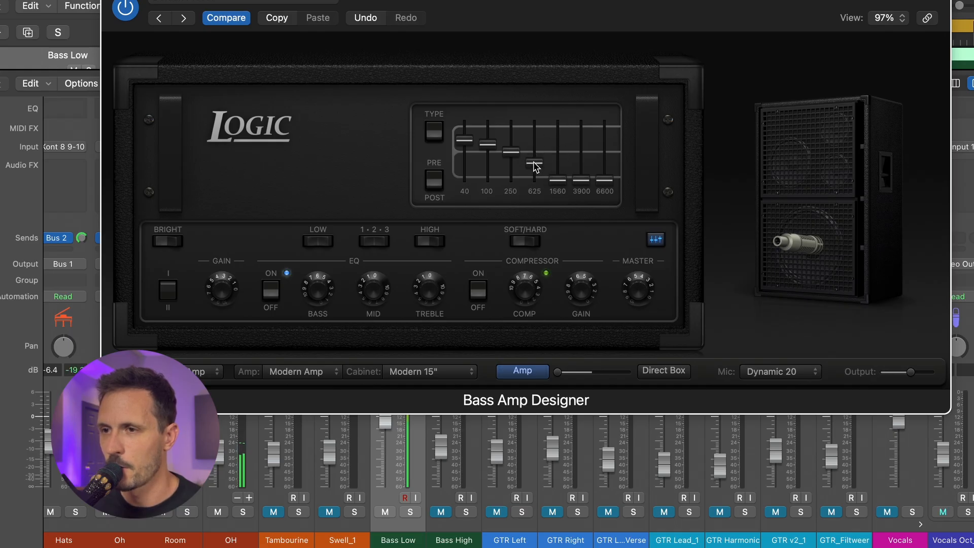
left_click_drag(463, 143, 495, 130)
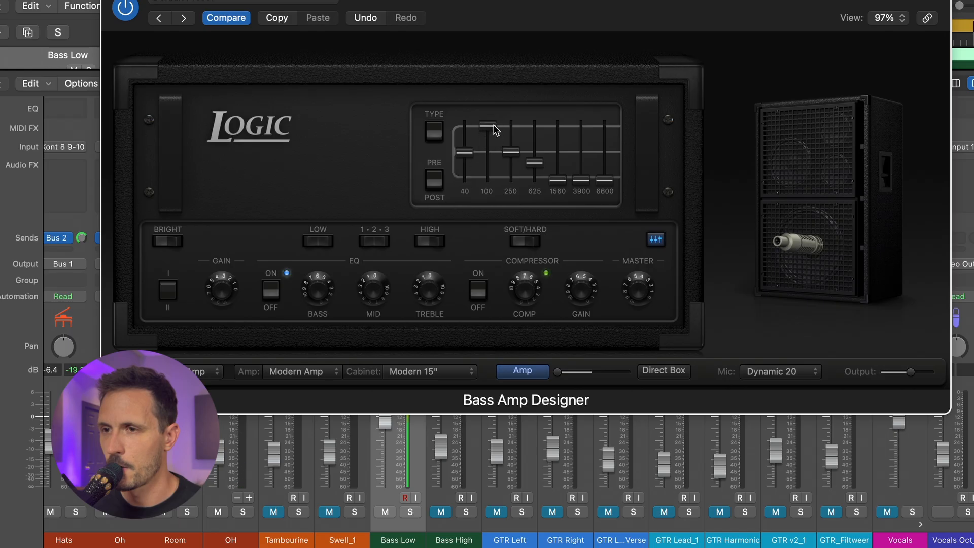
left_click_drag(492, 177, 511, 164)
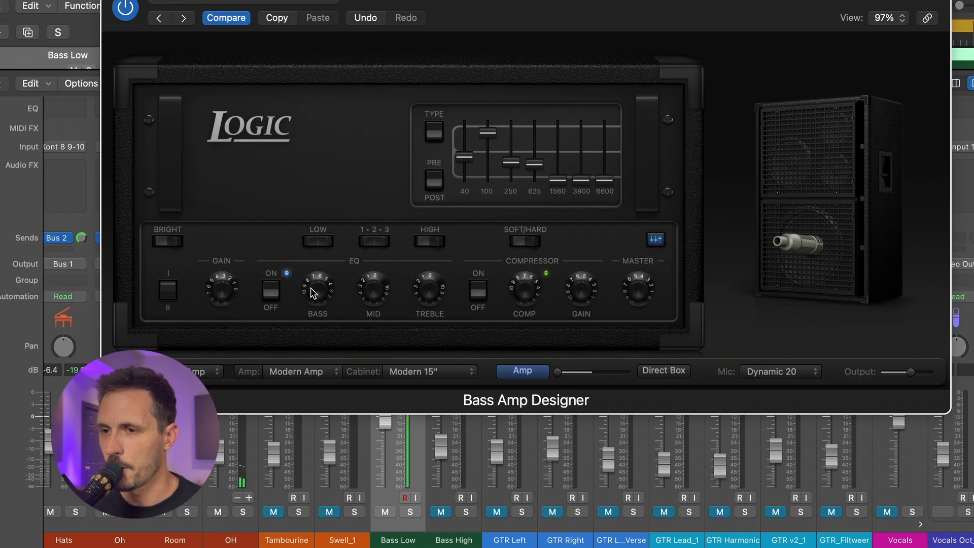
- Fine-tune the Bass Amp Designer's input Gain and compressor Comp amount, and close the plug-in
left_click_drag(221, 295, 220, 296)
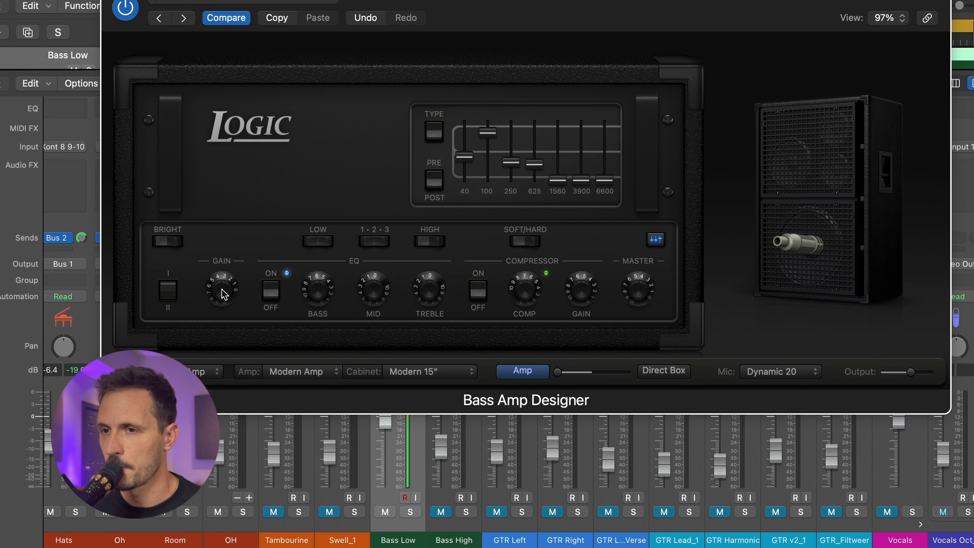
left_click_drag(517, 306, 523, 298)
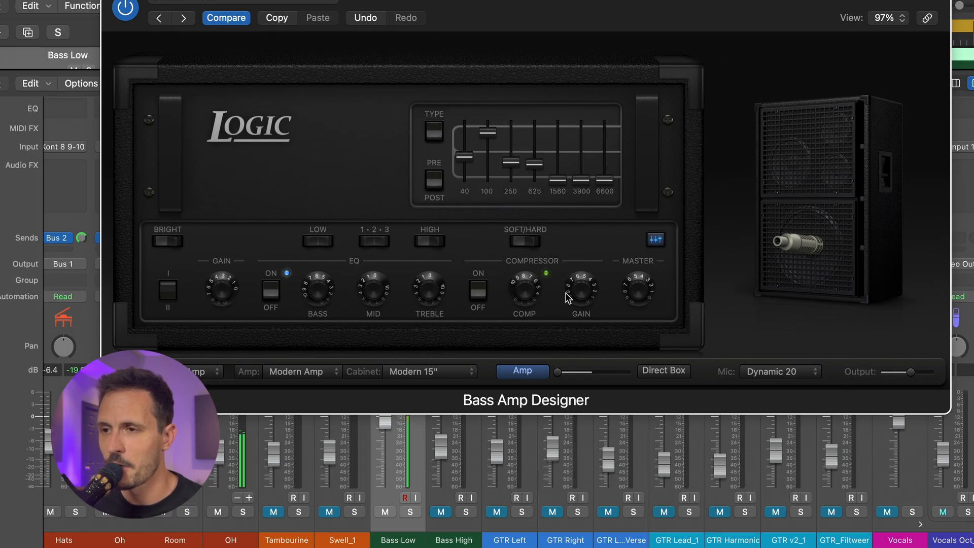
key("super+w")
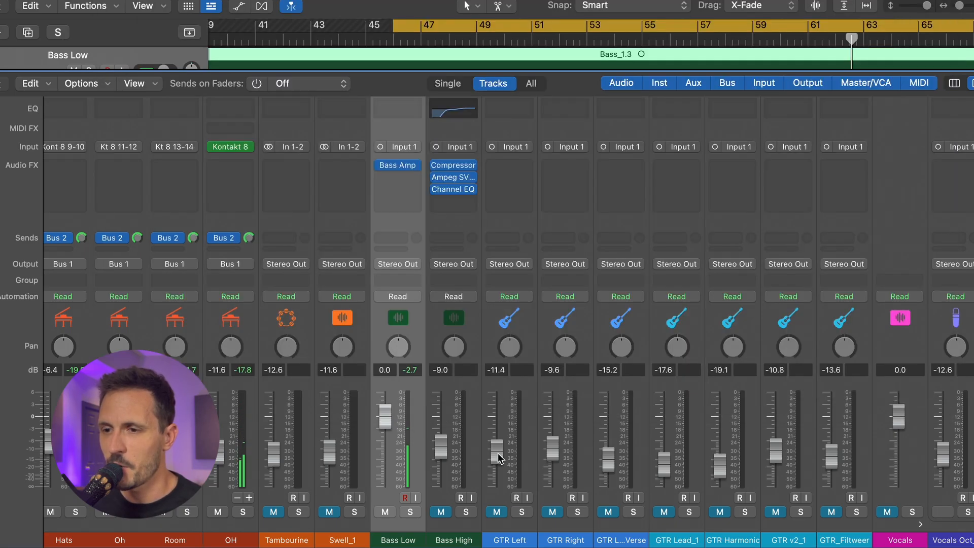
- Play the song with both bass tracks unmuted and lower the Bass High level to -13.0 dB
mouse_move(464, 192)
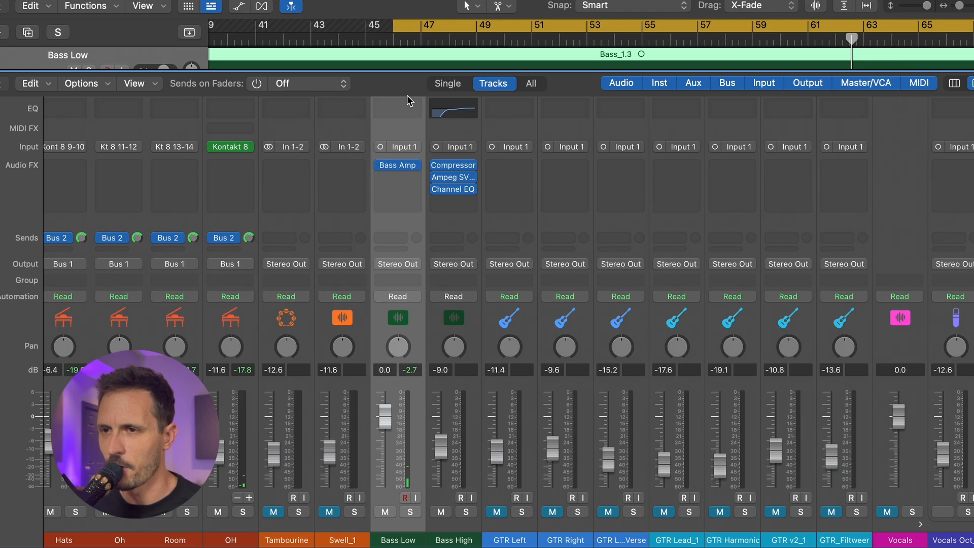
key("space")
mouse_move(440, 452)
left_mouse_down()
mouse_move(443, 463)
mouse_move(440, 454)
left_mouse_up()
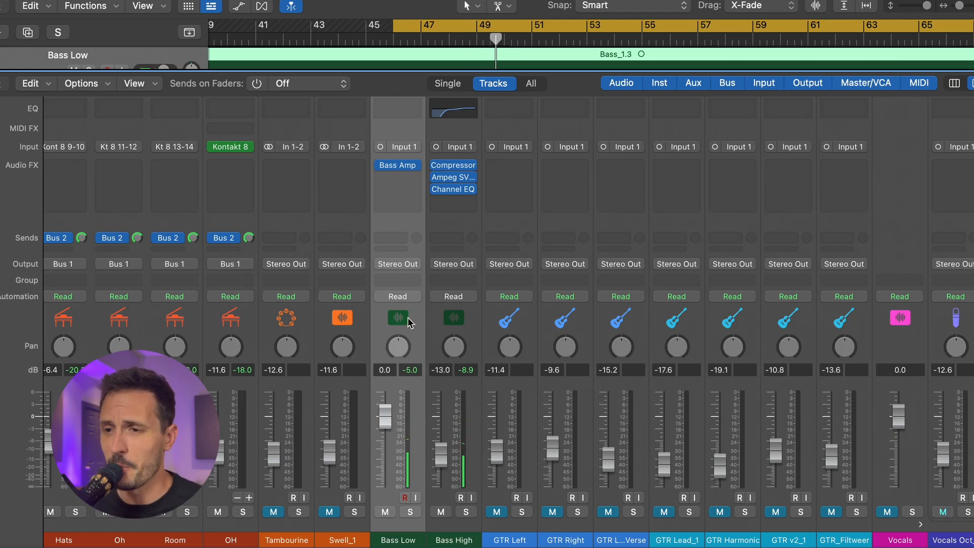
left_click_drag(408, 323, 451, 325)
key("super+shift+d")
left_click(453, 331)
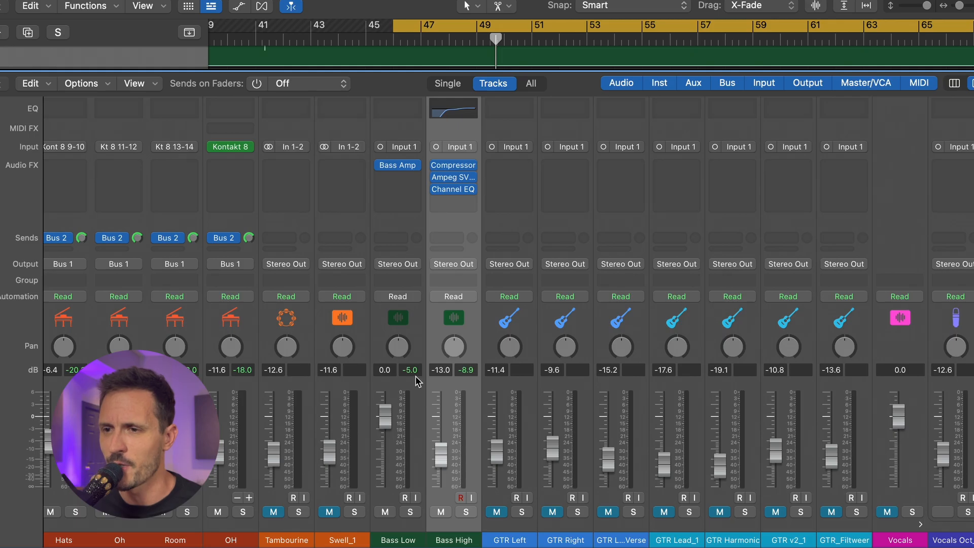
- Move the Bass Amp down Bass Low's effects chain, copy Bass High's Compressor ahead of it, and play with Bass High muted
left_click(412, 321)
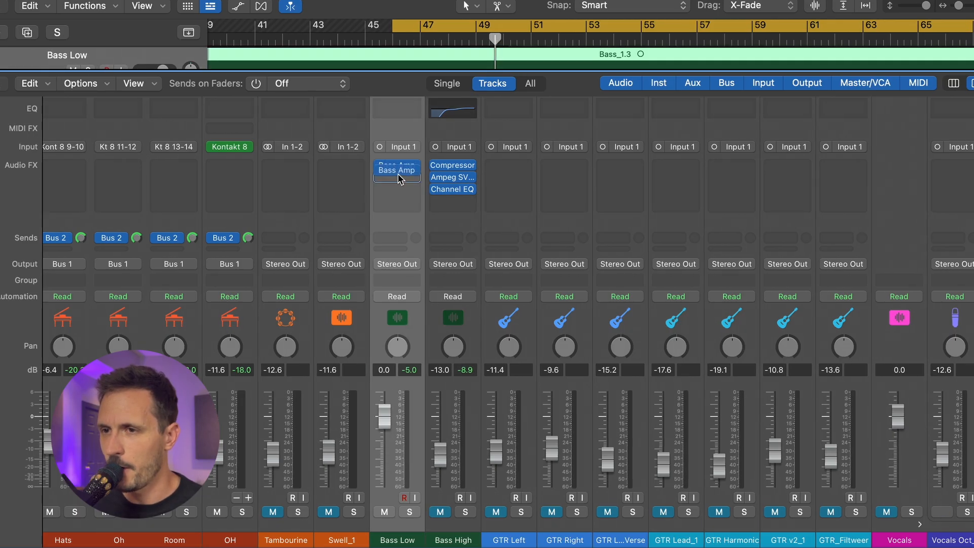
left_click_drag(398, 189, 398, 189)
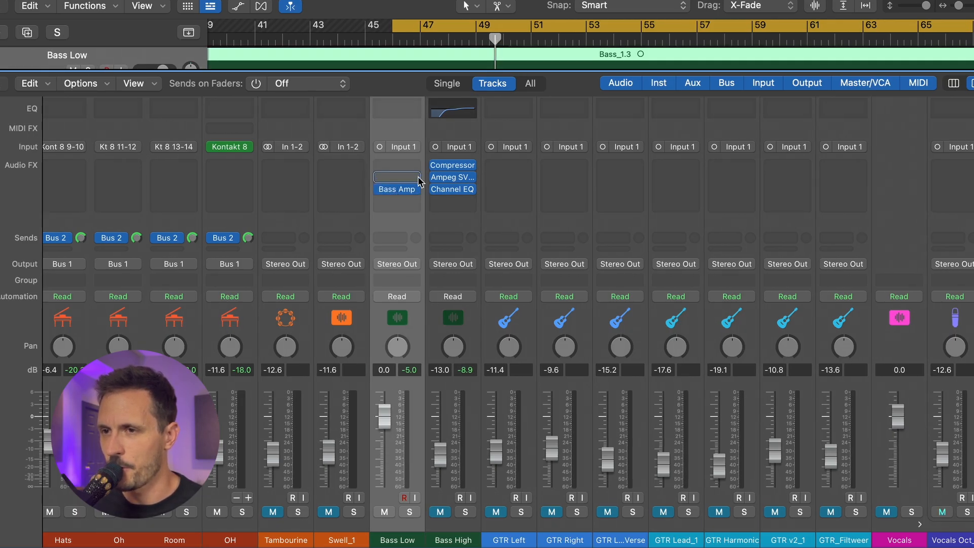
left_click_drag(454, 167, 407, 166)
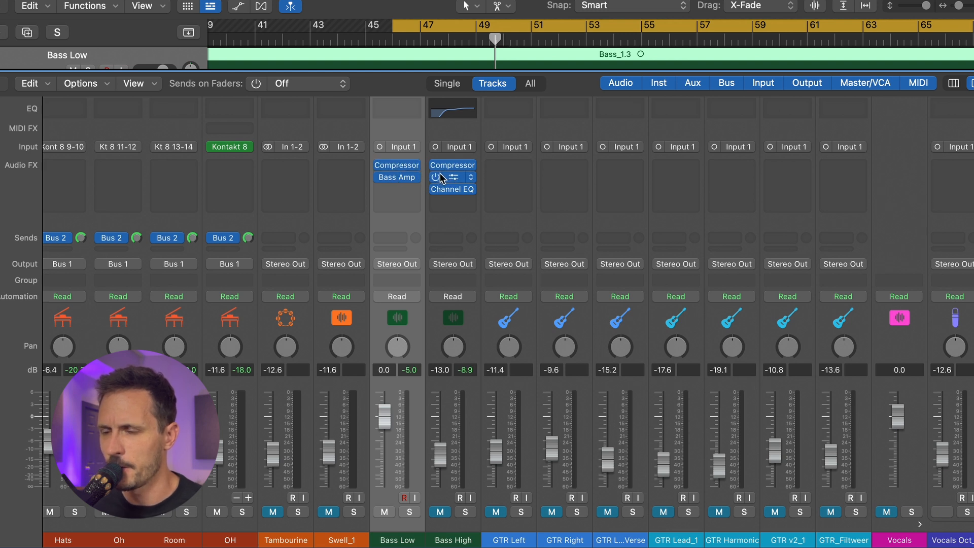
key("space")
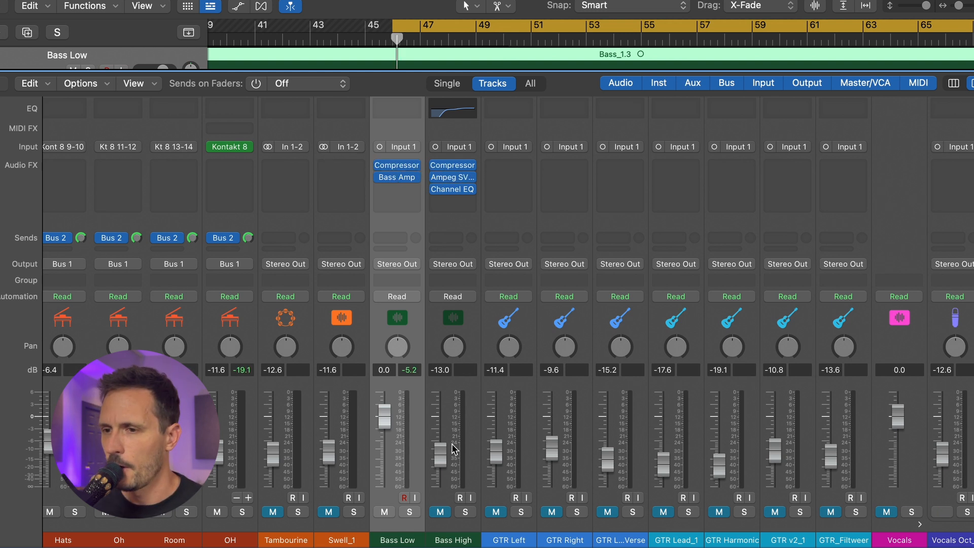
- Insert a second mono Compressor after the Bass Amp on the Bass Low track
left_click(397, 189)
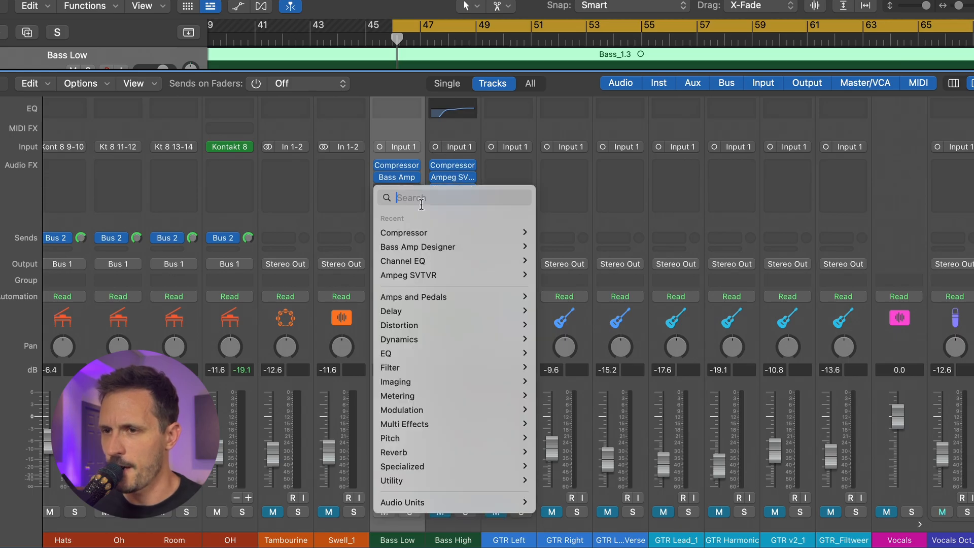
mouse_move(527, 234)
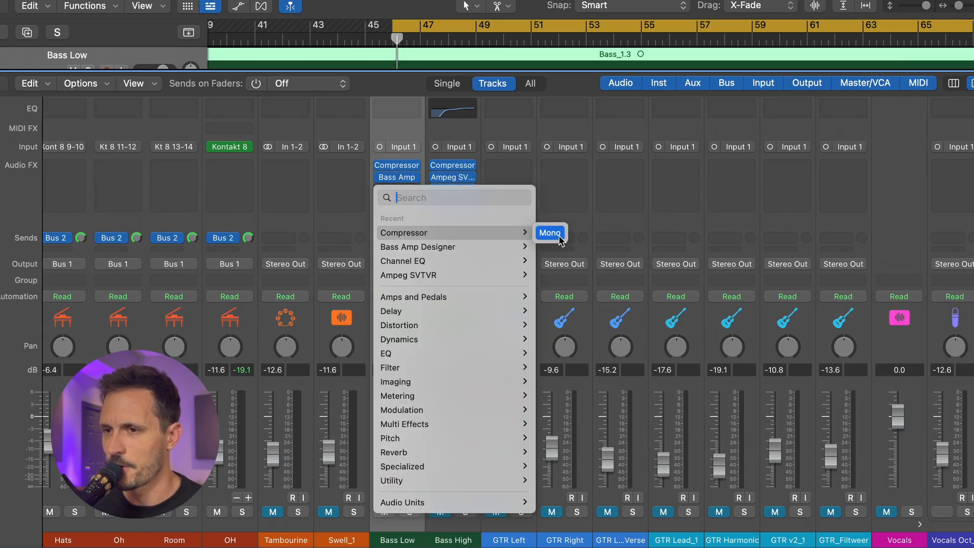
left_click(559, 233)
left_click_drag(662, 109, 601, 22)
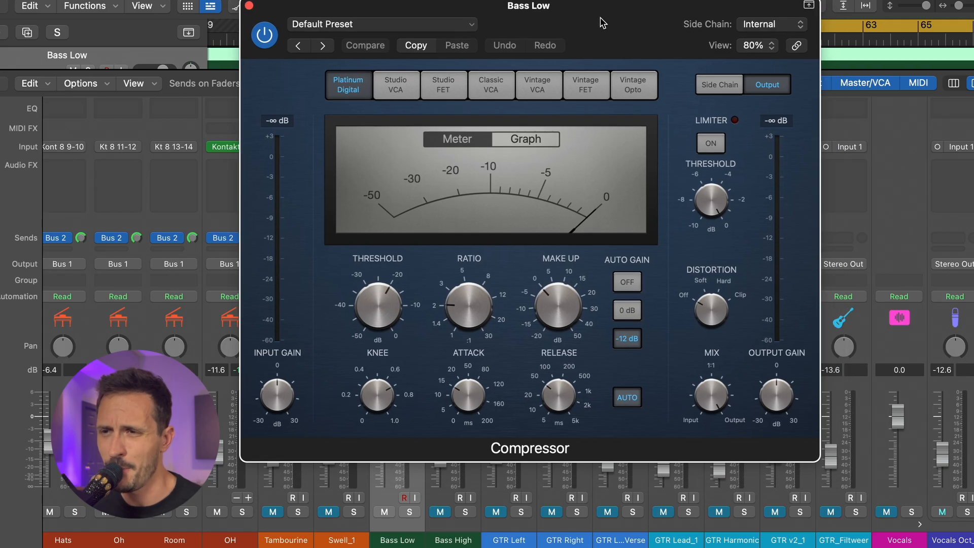
- Switch the new compressor to the Vintage VCA model and turn off its auto gain and automatic release
left_click(498, 86)
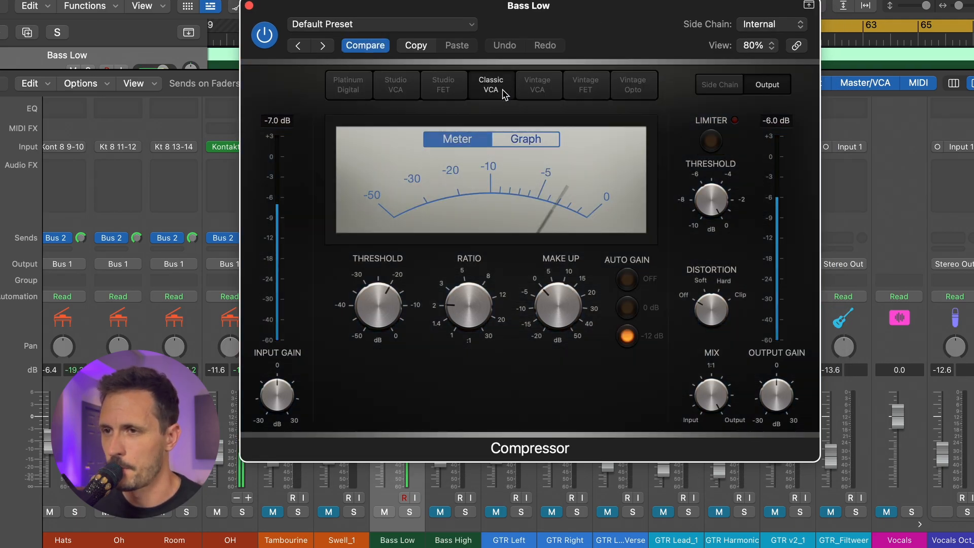
left_click(528, 89)
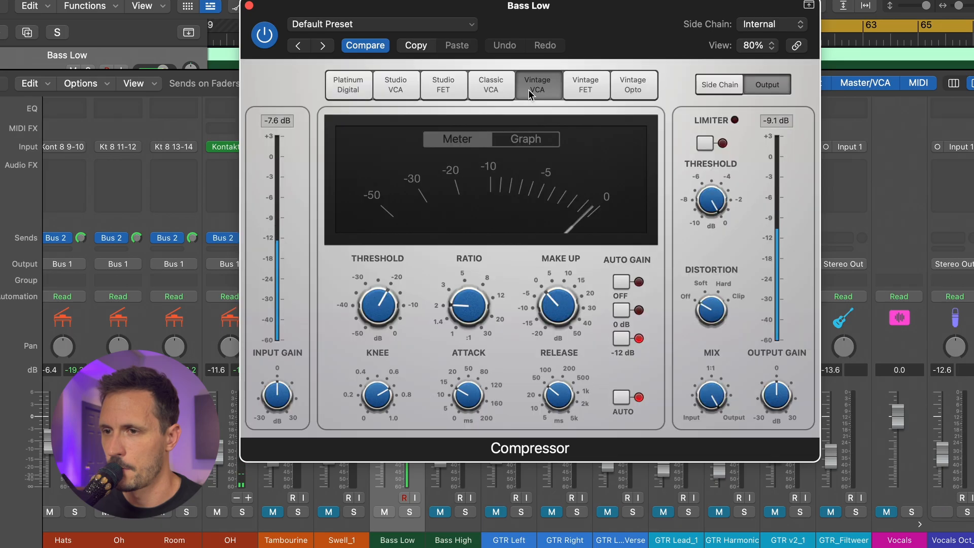
left_click(622, 282)
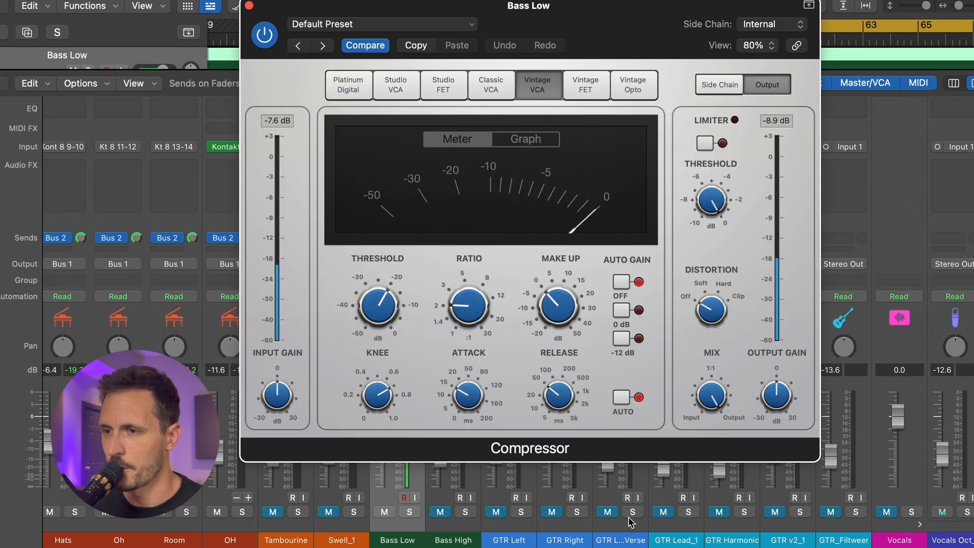
left_click(621, 397)
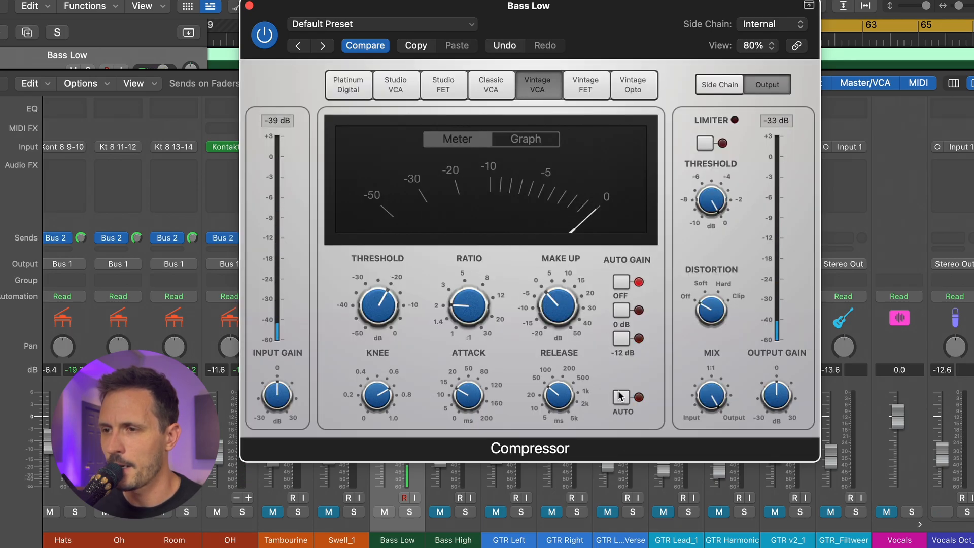
- Lengthen the compressor's attack and release, reduce its ratio, lower the threshold to about -25 dB, and close the plug-in
left_click_drag(466, 395, 476, 378)
left_click_drag(561, 404, 568, 388)
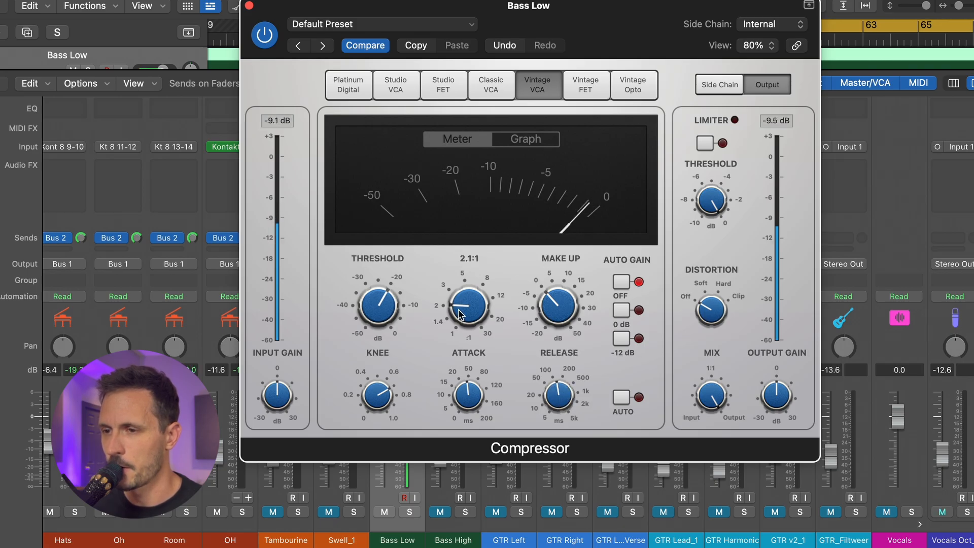
left_click_drag(379, 301, 374, 309)
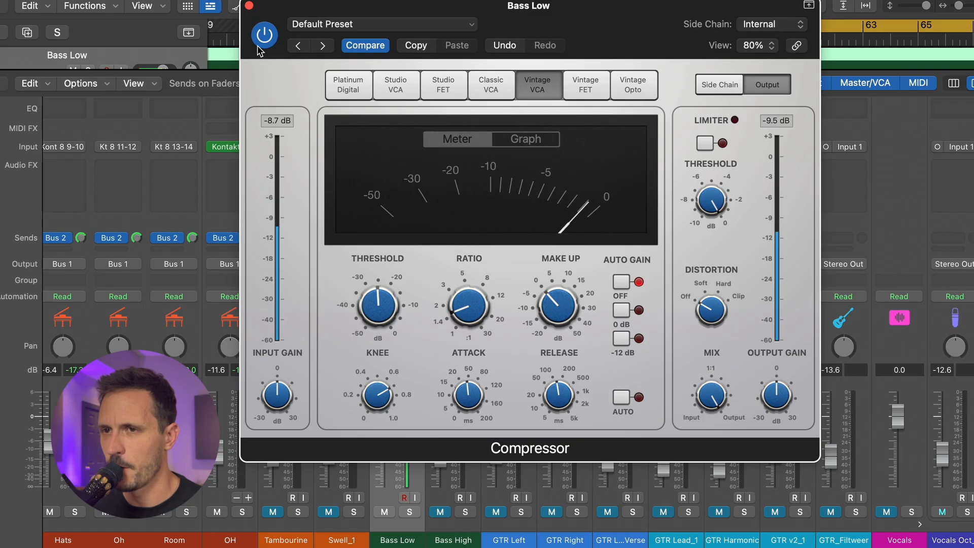
key("super+w")
- Route the Bass Low and Bass High outputs together to Bus 3 and name its aux channel Bass Bus
left_click(444, 322, "shift")
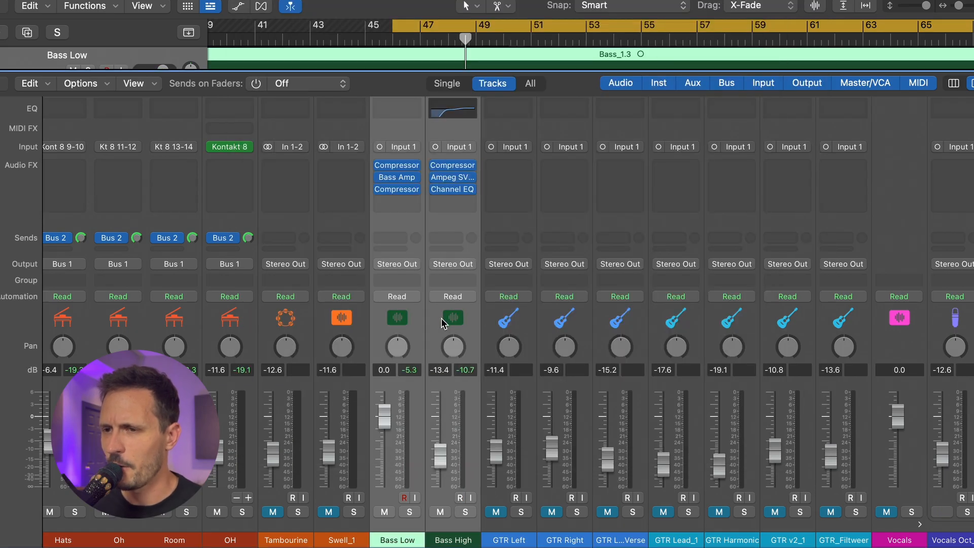
left_click(398, 264)
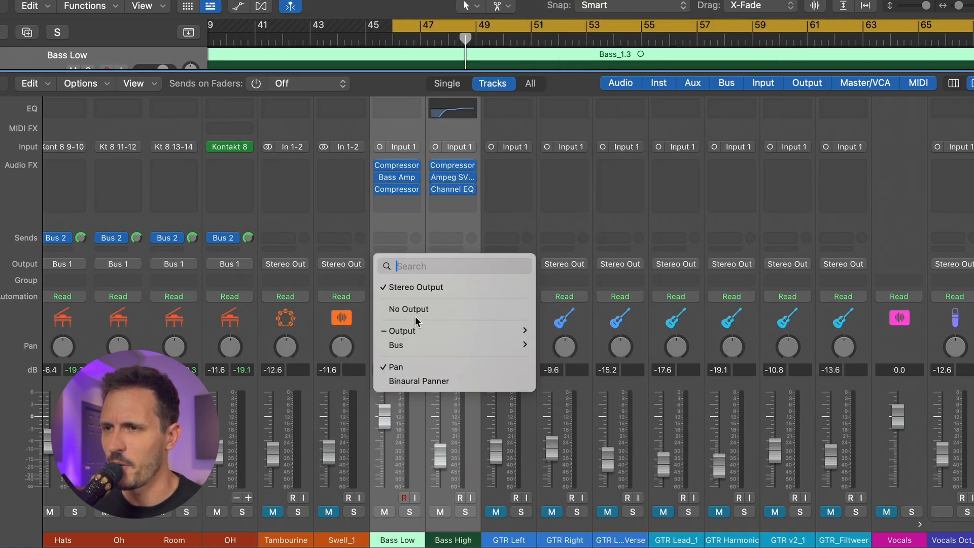
mouse_move(431, 346)
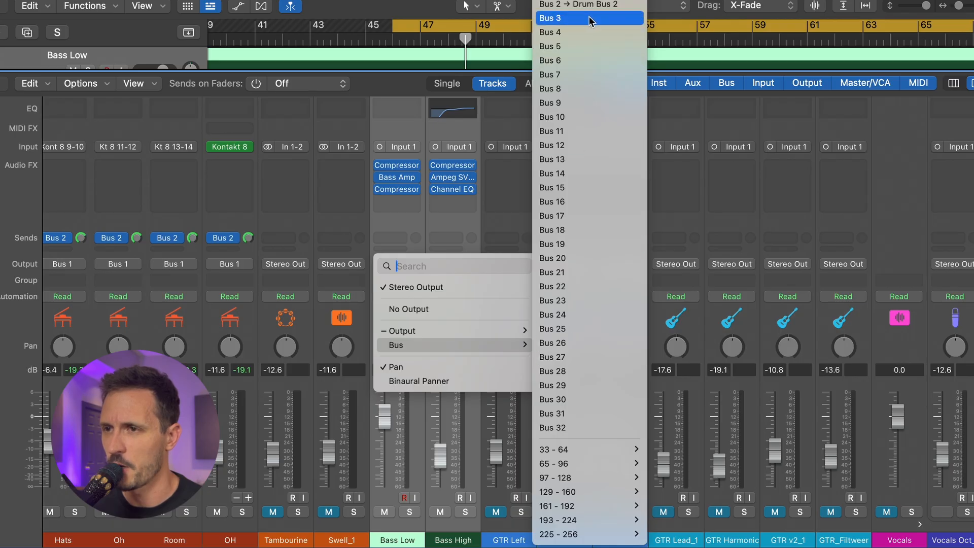
left_click(590, 18)
double_click(853, 536)
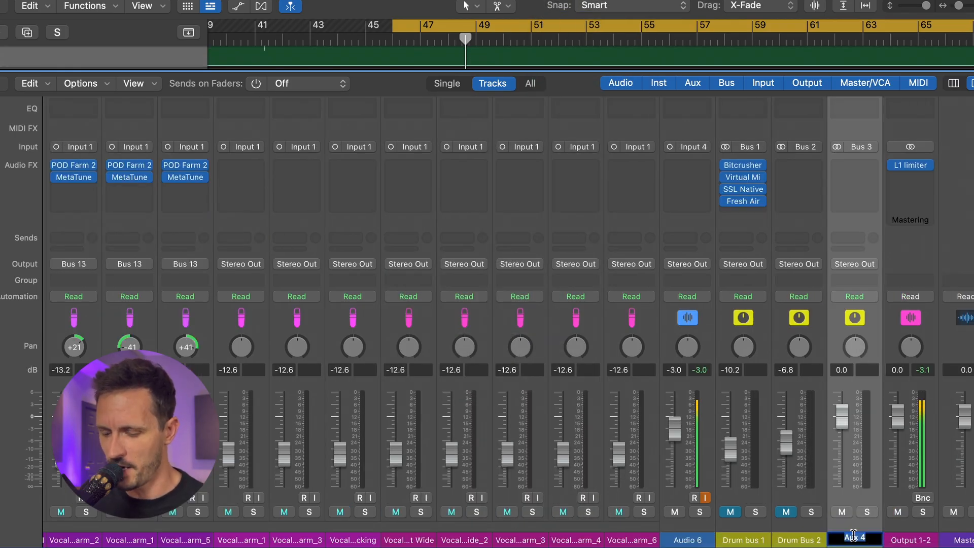
type("Bass Bus")
key("Return")
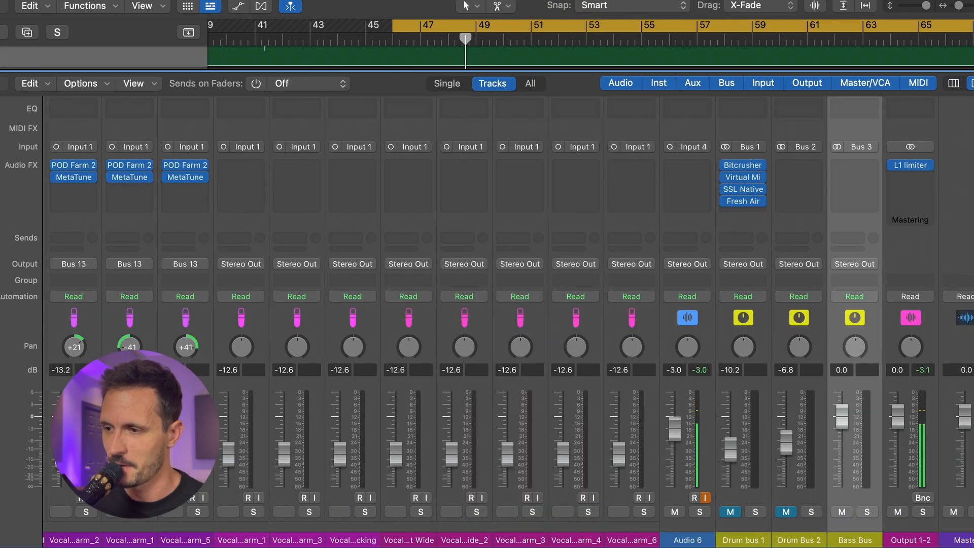
- Add a Channel EQ to the Bass Bus and enable a 12 dB/Oct low cut at about 40 Hz
left_click(852, 111)
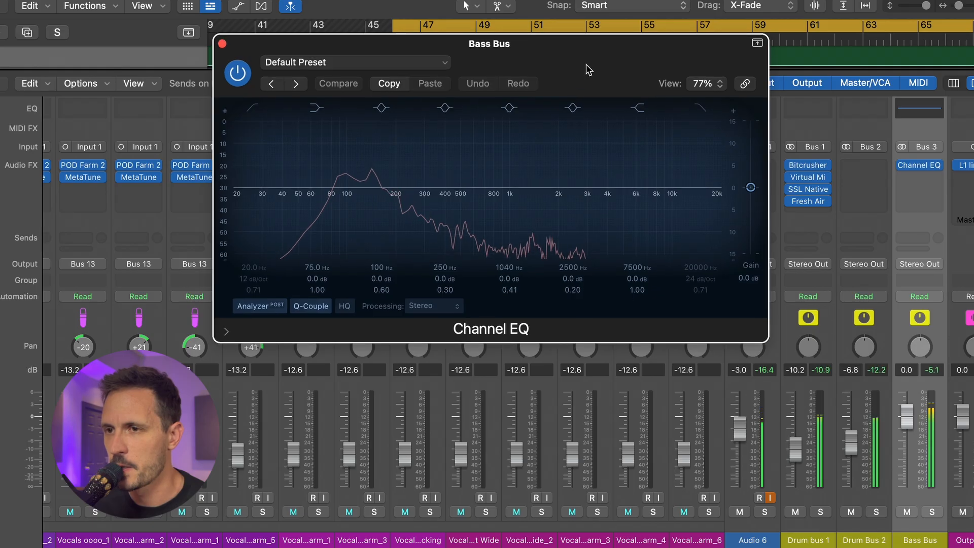
left_click(253, 109)
left_click_drag(250, 229, 299, 224)
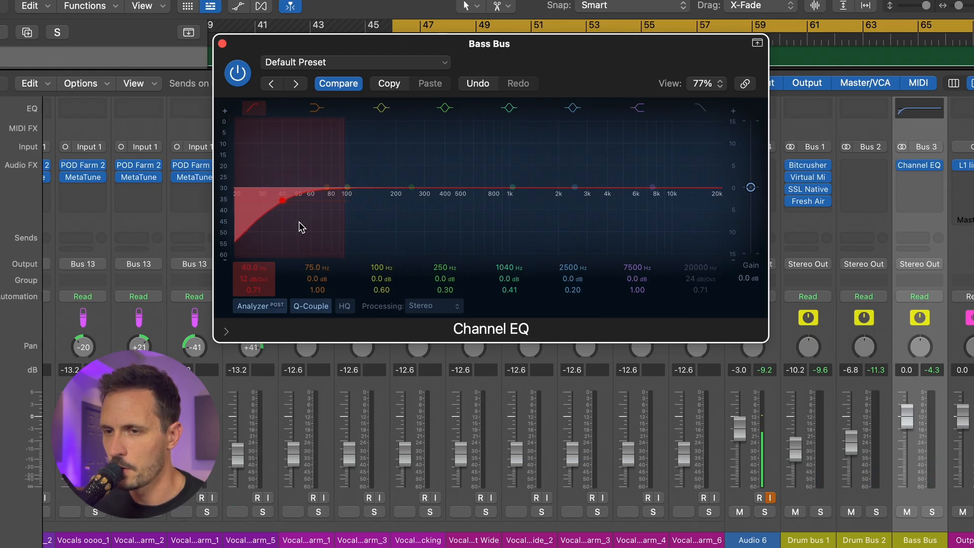
key("space")
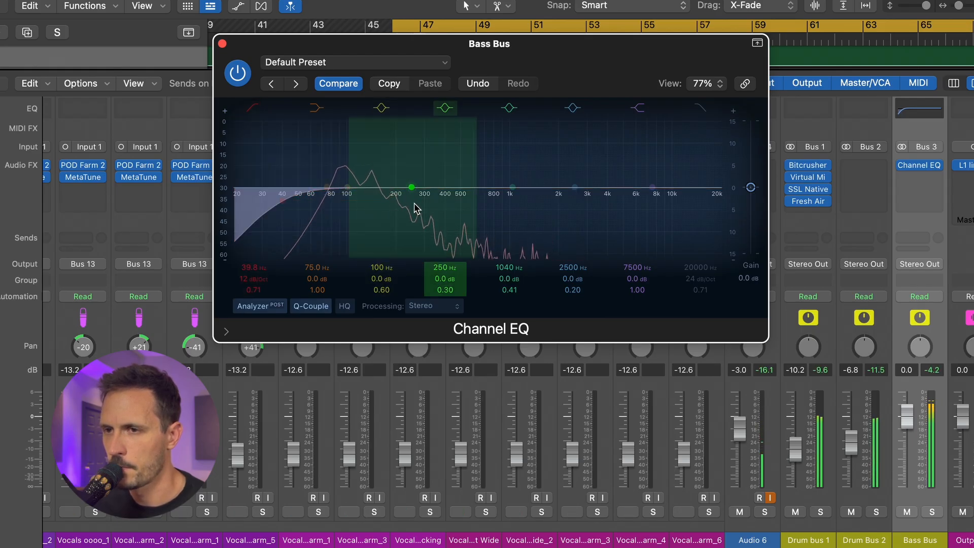
- Turn the 250 Hz EQ band into a cut of about -3.2 dB at 158 Hz with a Q of 0.46
left_click_drag(406, 202, 371, 175)
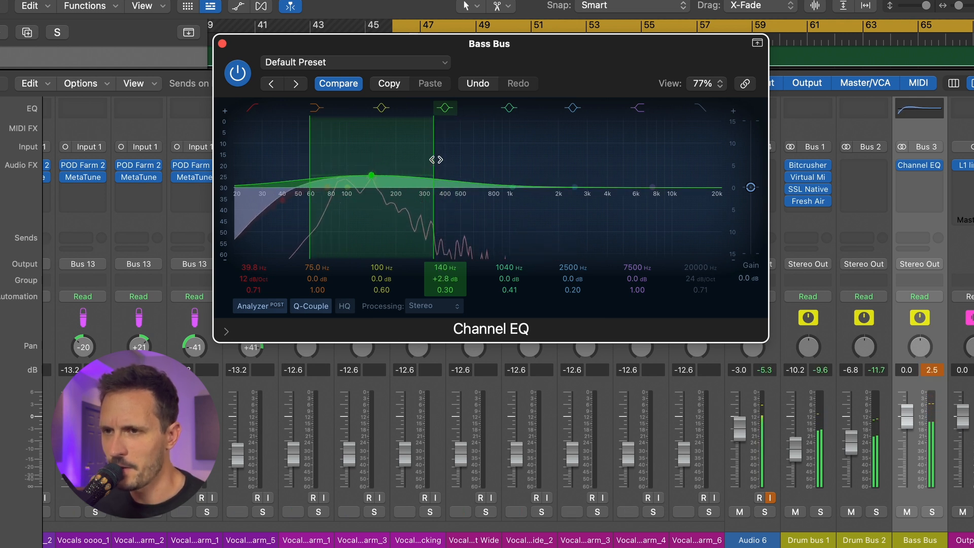
mouse_move(435, 160)
left_mouse_down()
mouse_move(395, 162)
mouse_move(387, 152)
mouse_move(391, 201)
mouse_move(377, 199)
mouse_move(396, 199)
mouse_move(384, 205)
left_mouse_up()
left_click_drag(436, 189, 435, 189)
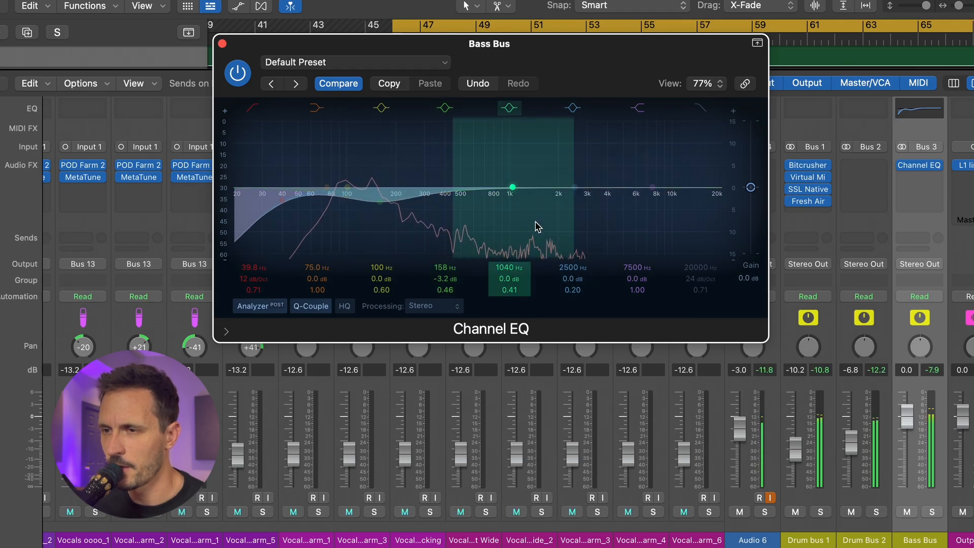
- Boost the Bass Bus EQ by about 3.7 dB at 4480 Hz and 1.1 dB at 1080 Hz
left_click_drag(571, 214, 591, 155)
left_click_drag(524, 203, 526, 193)
left_click_drag(588, 155, 609, 159)
left_click_drag(517, 178, 520, 182)
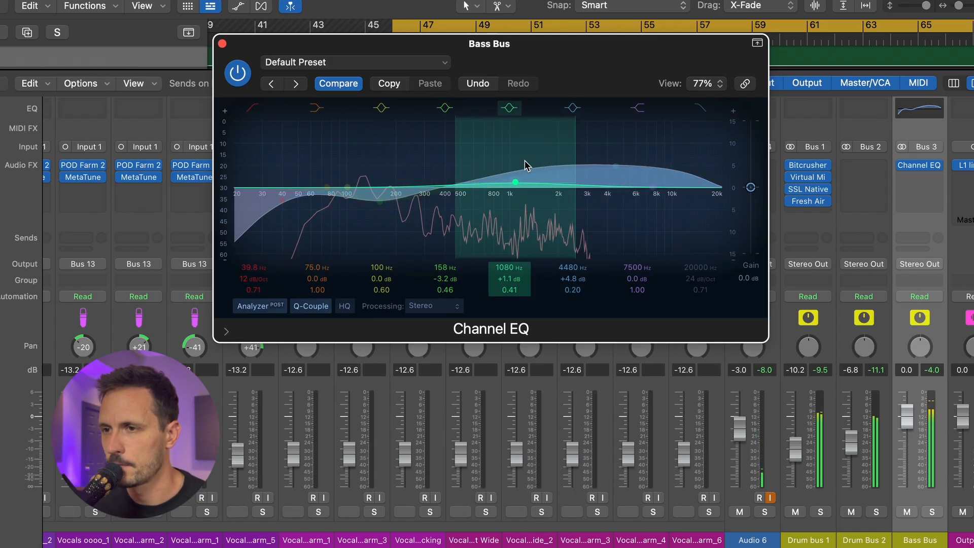
left_click_drag(621, 154, 619, 155)
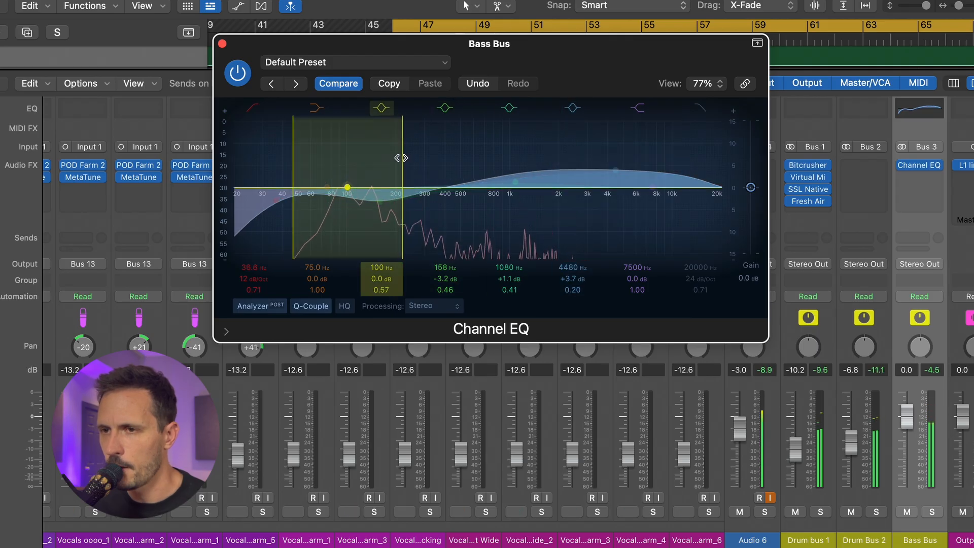
- Narrow the 100 Hz band of the Bass Bus EQ to a Q of 5.00 and cut about 1.0 dB at 94.5 Hz
left_click_drag(402, 158, 381, 158)
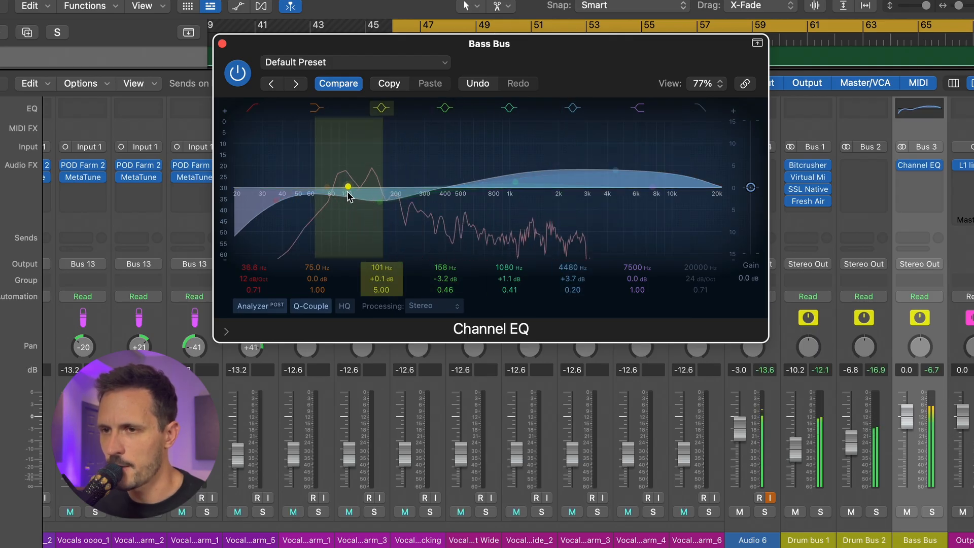
left_click_drag(348, 187, 341, 138)
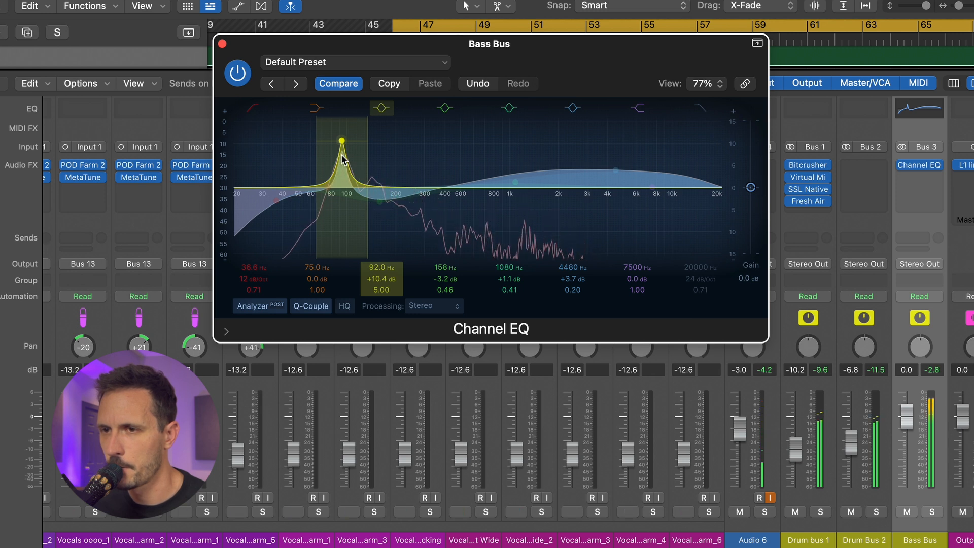
left_click_drag(341, 159, 388, 209)
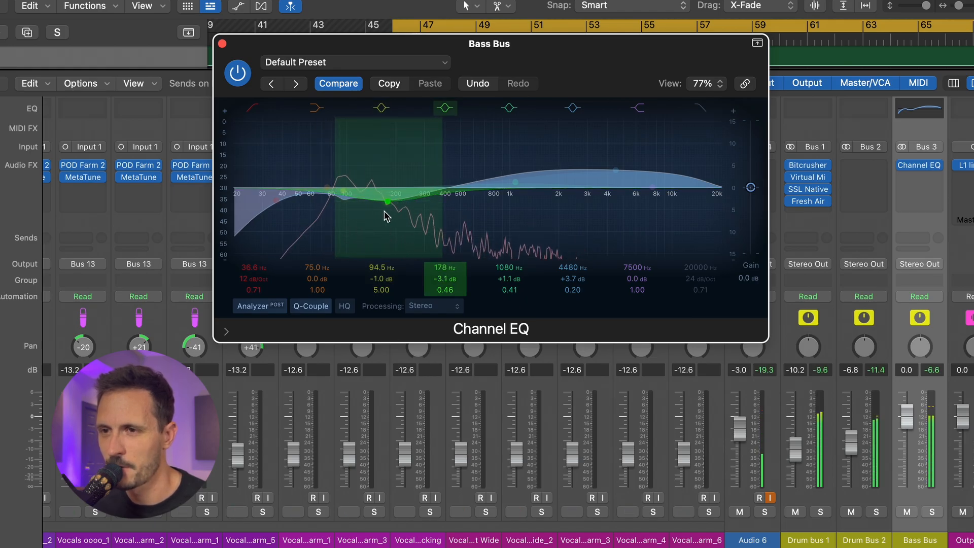
- Retune the wide Bass Bus EQ bands to about -2.9 dB at 196 Hz, -0.2 dB at 1060 Hz and +5.1 dB at 4300 Hz
left_click_drag(384, 211, 391, 217)
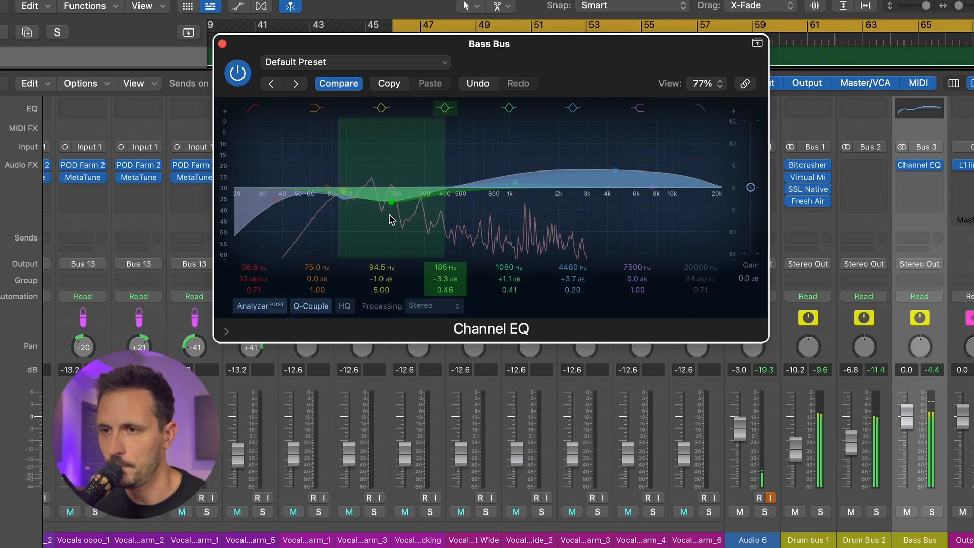
left_click_drag(501, 151, 499, 157)
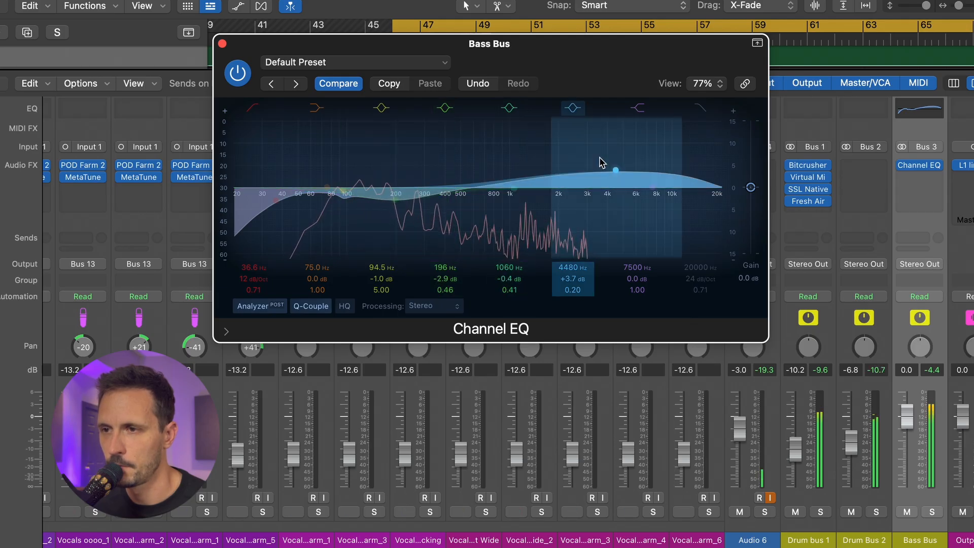
left_click_drag(627, 155, 629, 153)
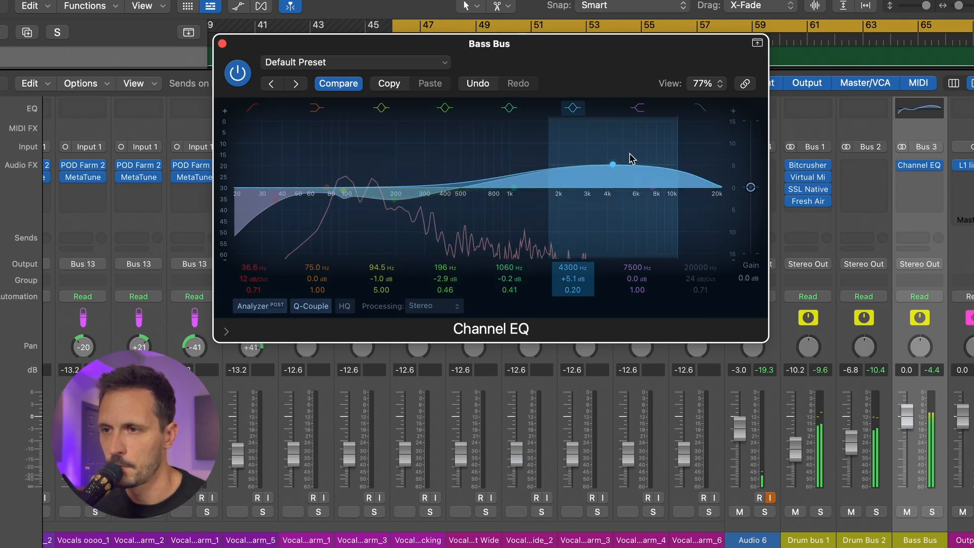
left_click_drag(517, 165, 517, 164)
left_click_drag(612, 165, 617, 161)
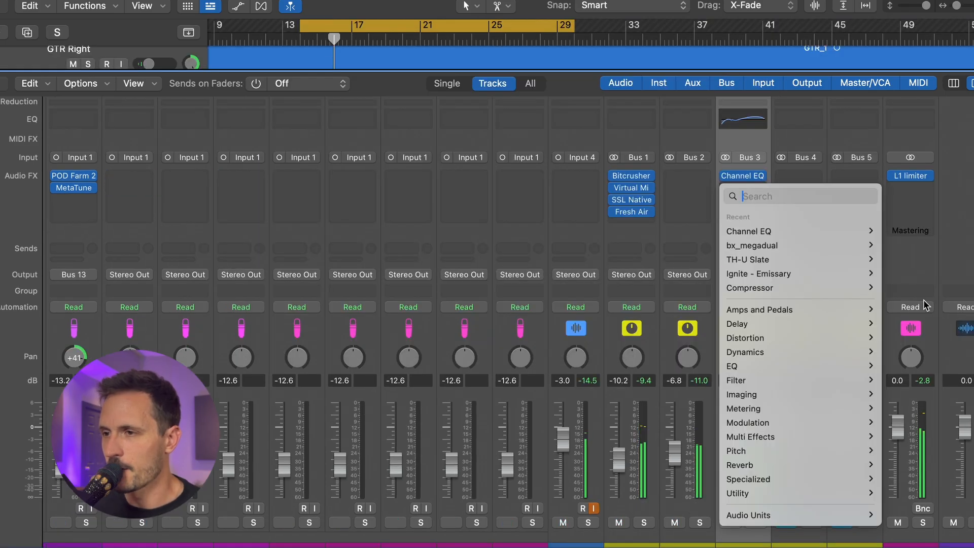
- Insert the VBC FG-Grey compressor after the Channel EQ on the Bass Bus
mouse_move(840, 351)
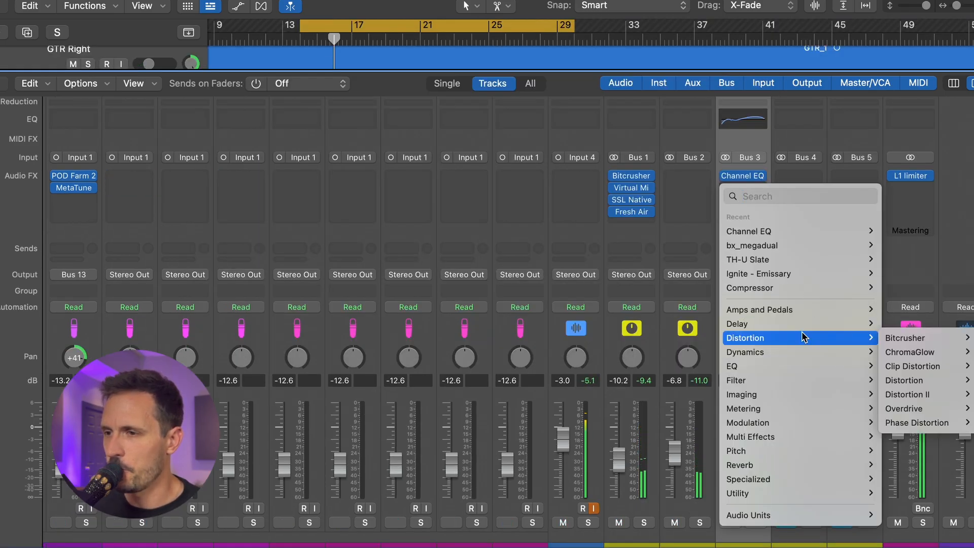
mouse_move(788, 495)
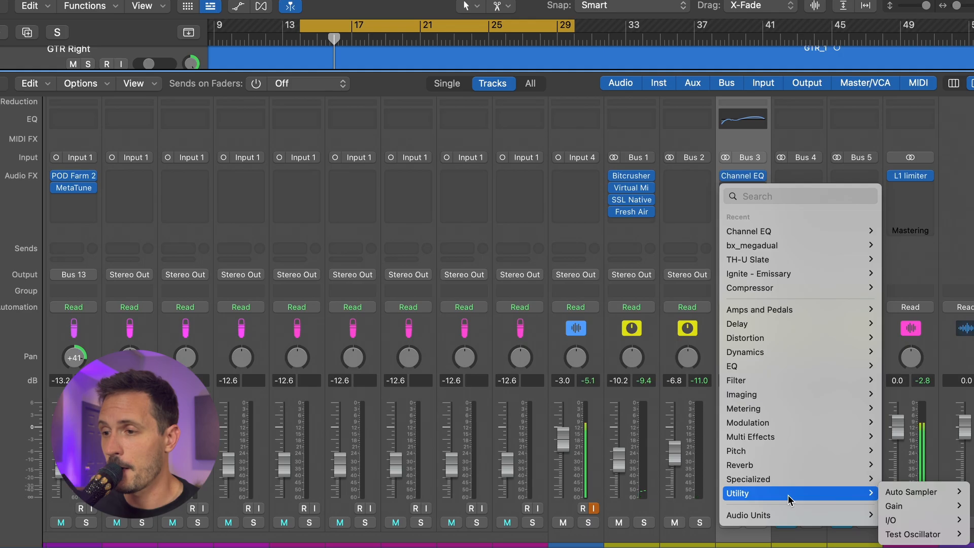
mouse_move(773, 515)
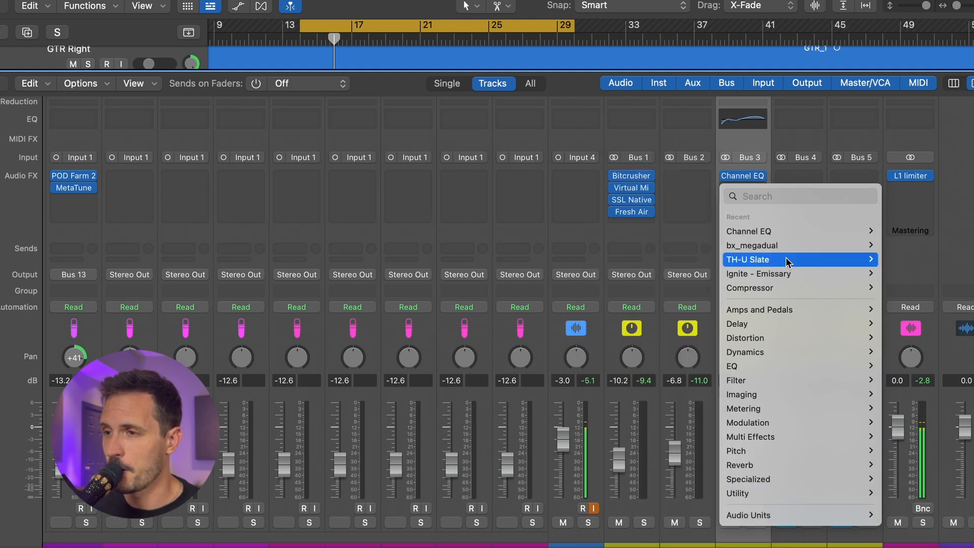
type("grey")
mouse_move(870, 217)
left_click(901, 218)
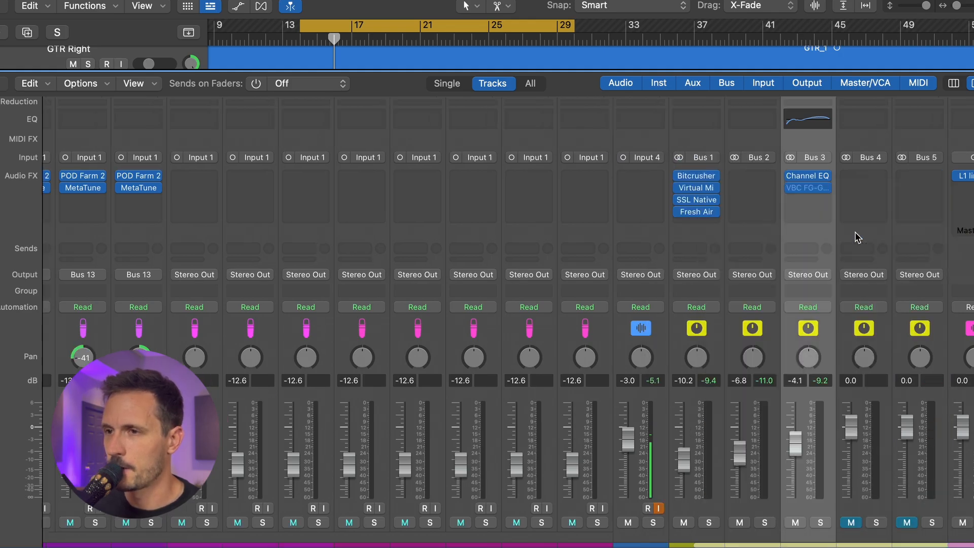
left_click_drag(562, 104, 545, 98)
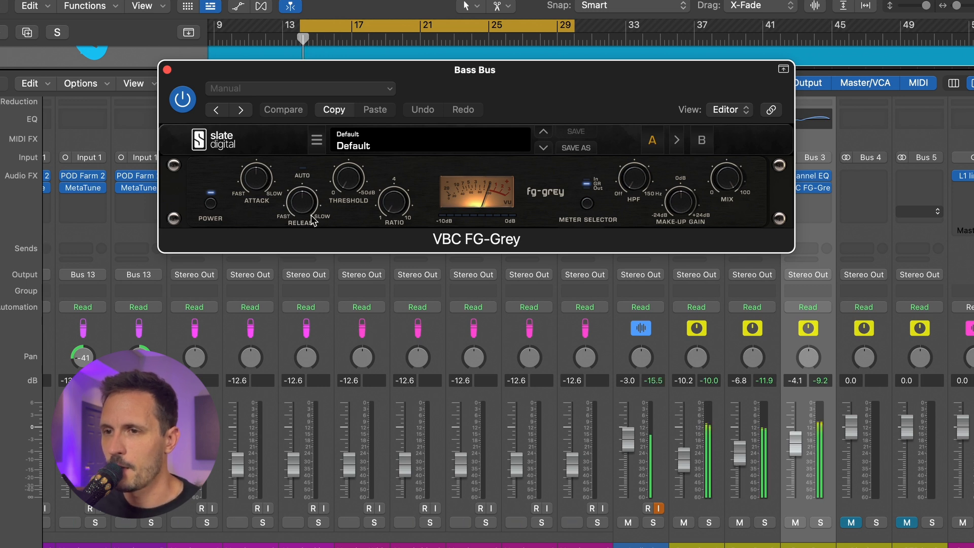
- Adjust the FG-Grey attack and set its threshold to about -5.5 dB with about 2.4 dB of make-up gain
mouse_move(259, 180)
left_click_drag(258, 184, 293, 205)
mouse_move(400, 202)
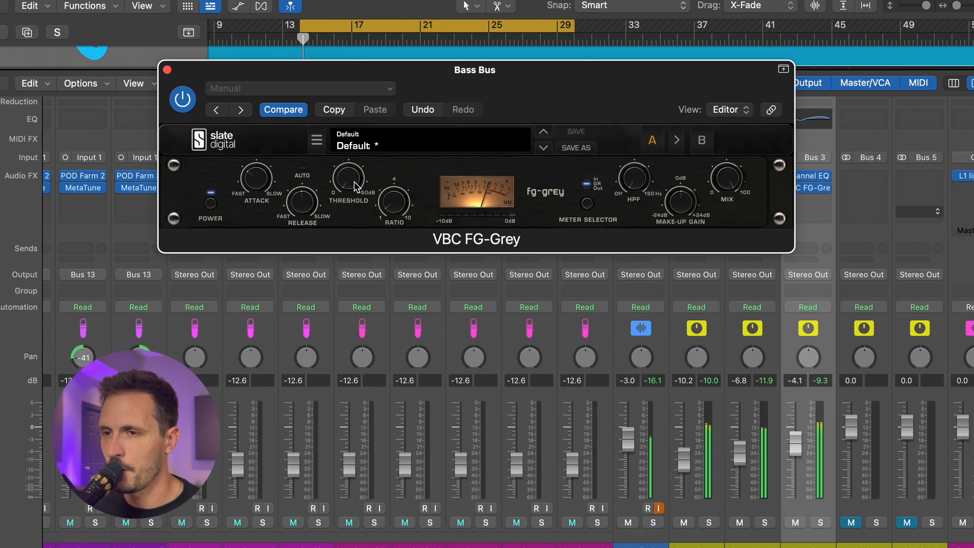
left_click_drag(357, 187, 358, 169)
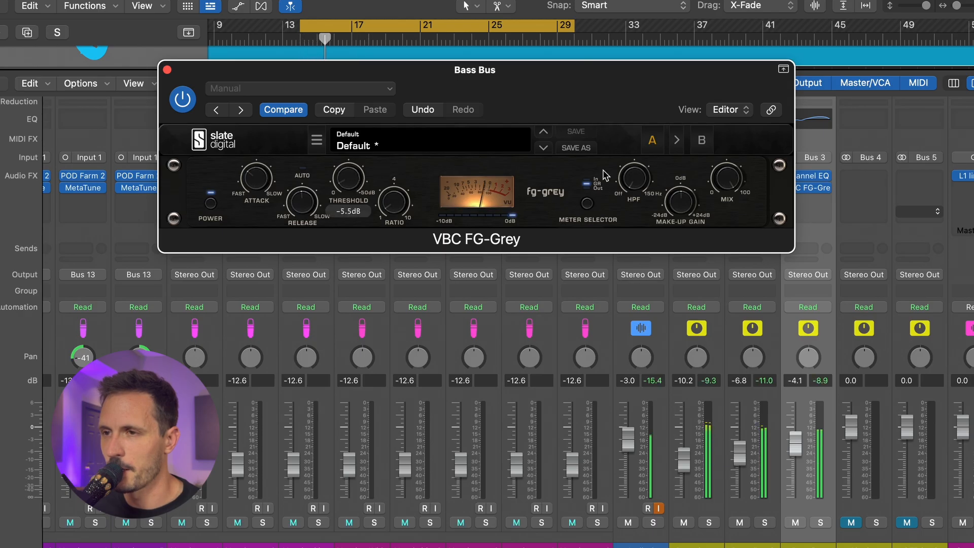
mouse_move(683, 201)
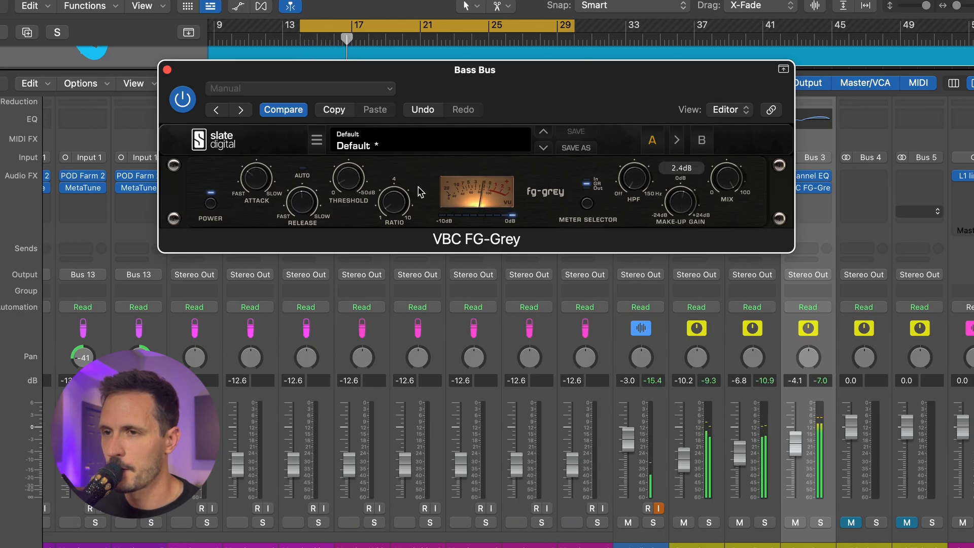
mouse_move(347, 187)
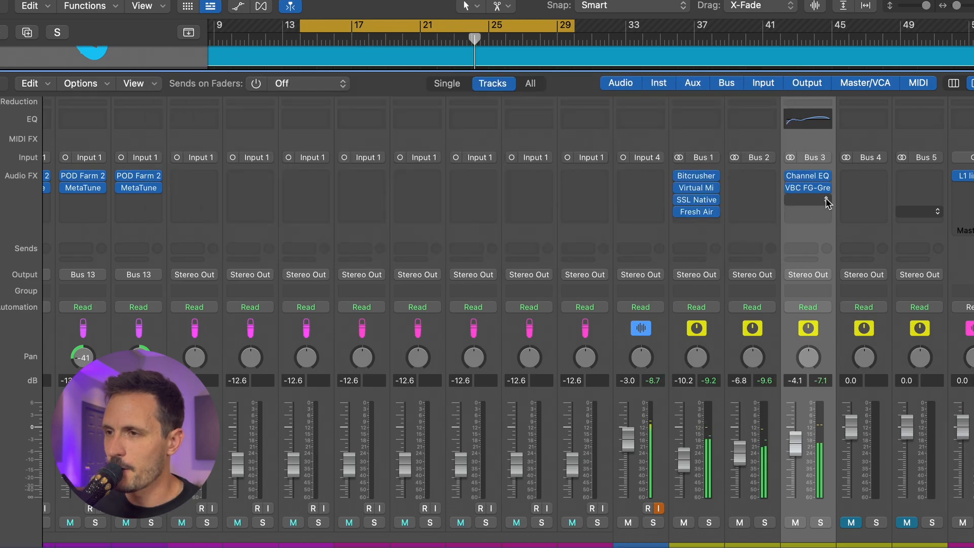
- Insert the stereo L1 limiter after the FG-Grey compressor on the Bass Bus
left_click(807, 200)
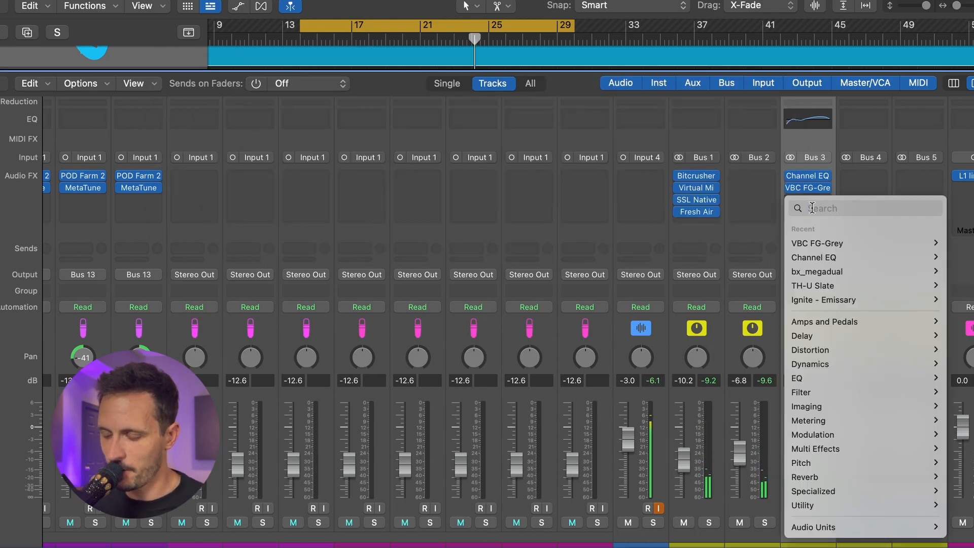
type("l1")
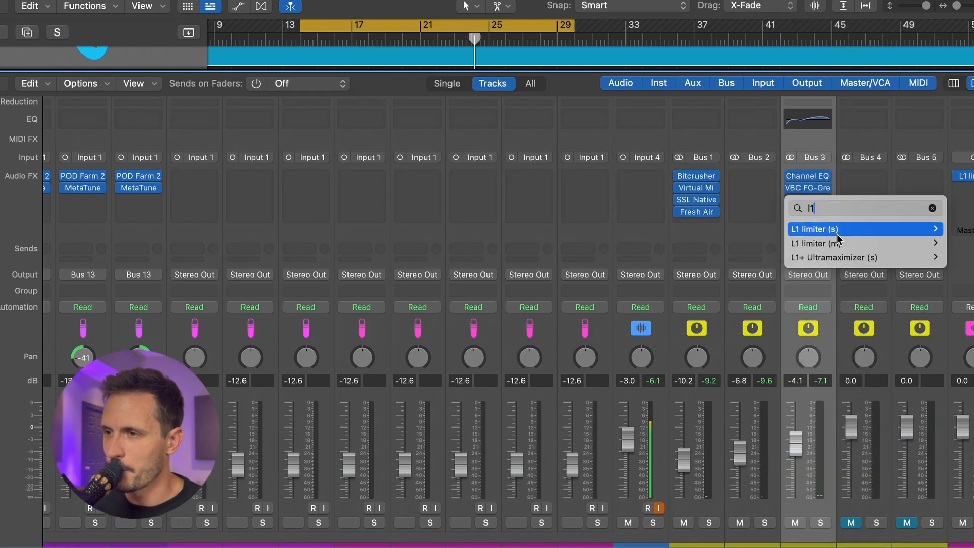
left_click(958, 229)
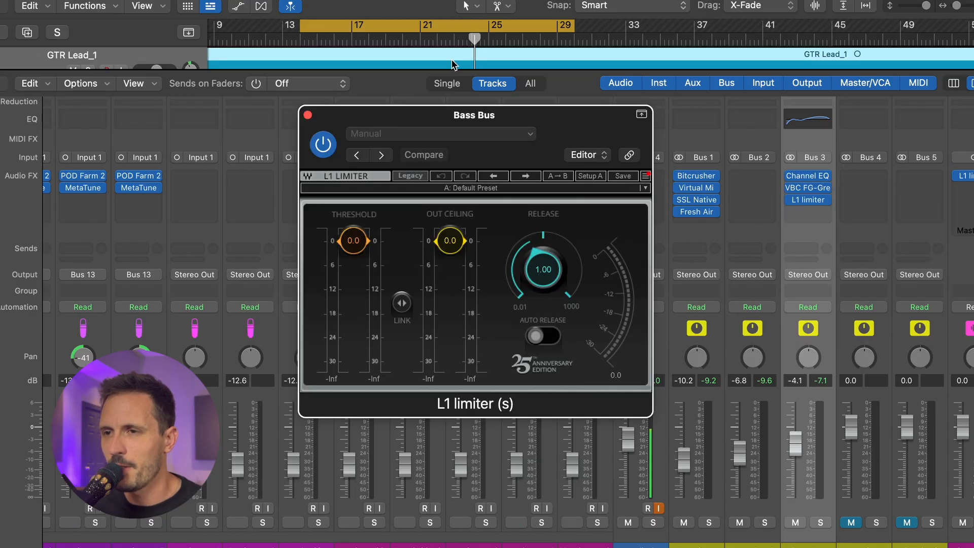
left_click_drag(561, 118, 588, 48)
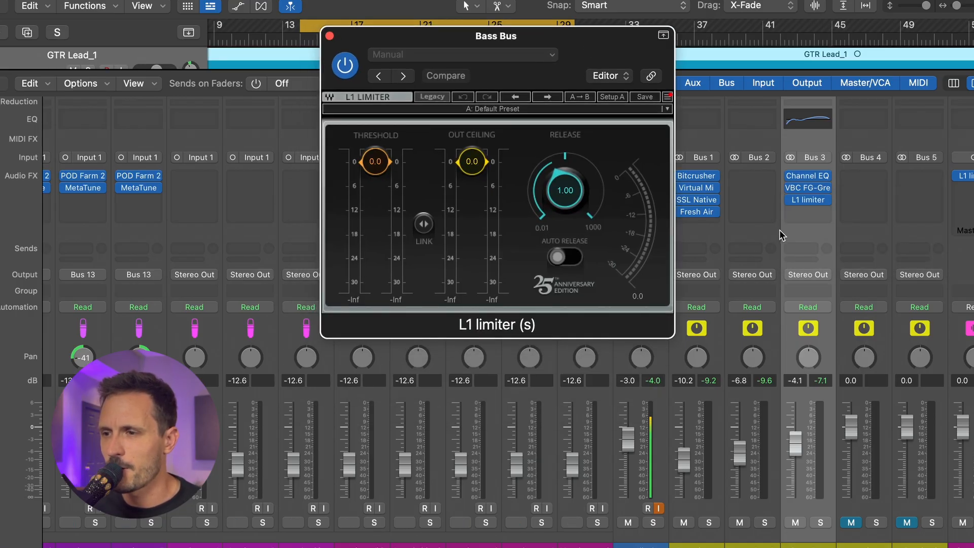
- Set the L1 limiter's threshold and out ceiling both to -6.5 dB and close the plug-in
left_click_drag(472, 161, 462, 217)
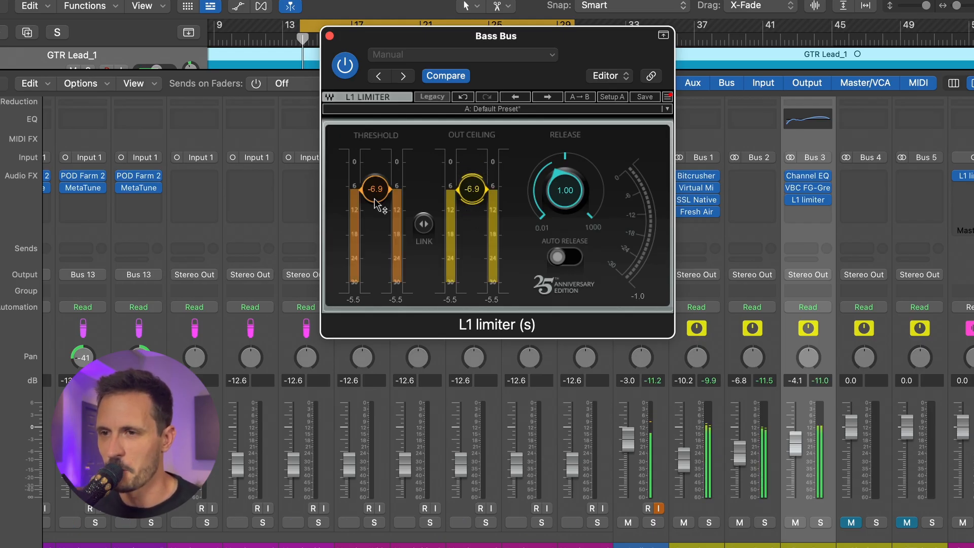
left_click_drag(374, 199, 379, 194)
left_click_drag(486, 202, 469, 197)
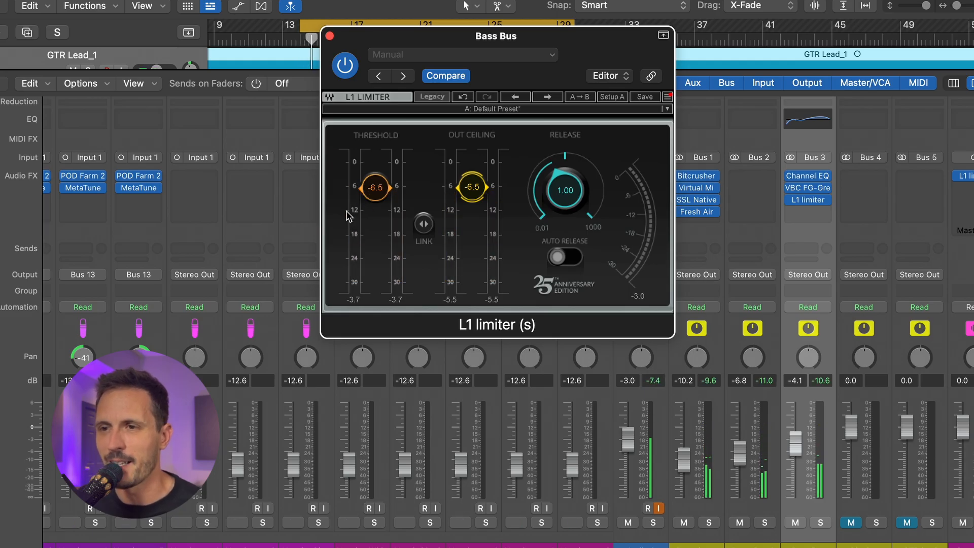
left_click(329, 35)
- Set the Bass Bus fader to -4.4 dB and unmute the Bus 4 and Bus 5 channels
scroll(863, 366, "right", 3)
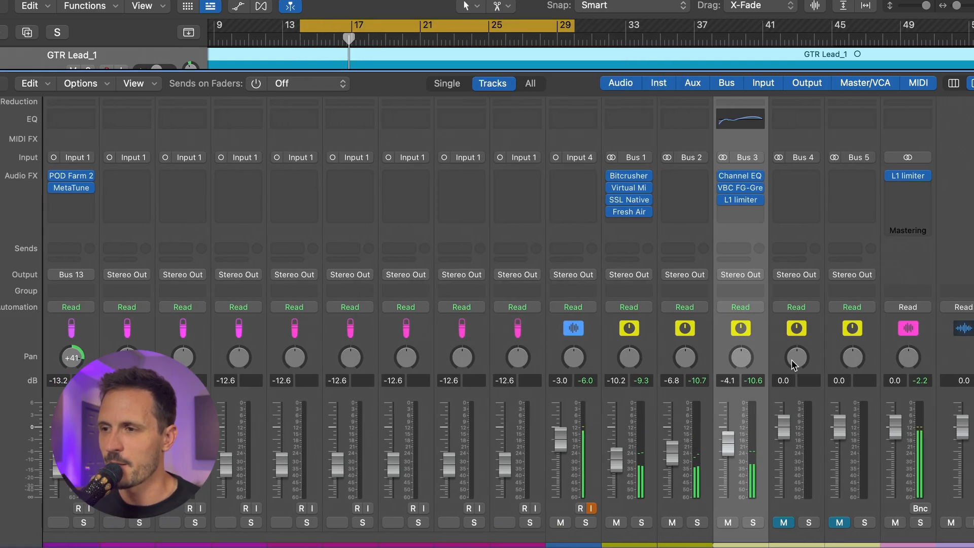
key("space")
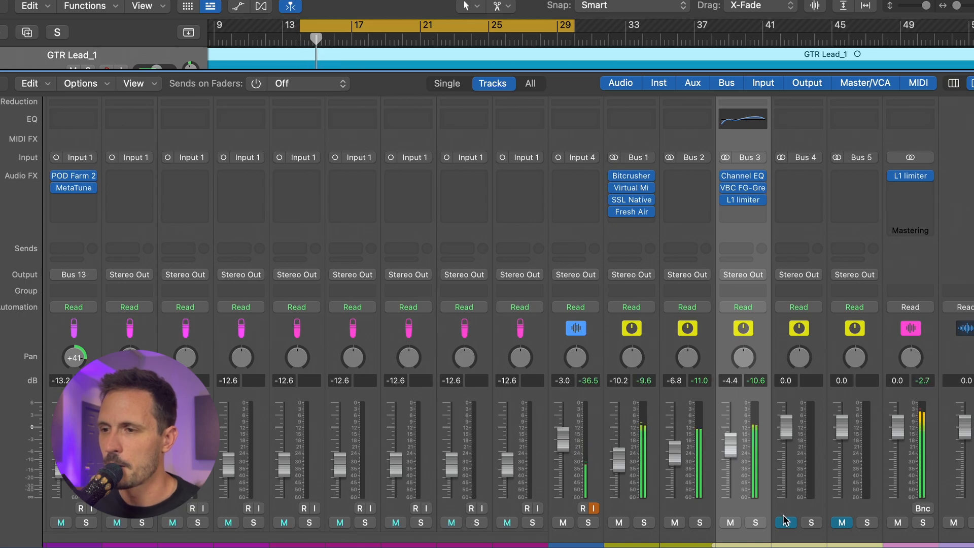
left_click(785, 522)
left_click(841, 522)
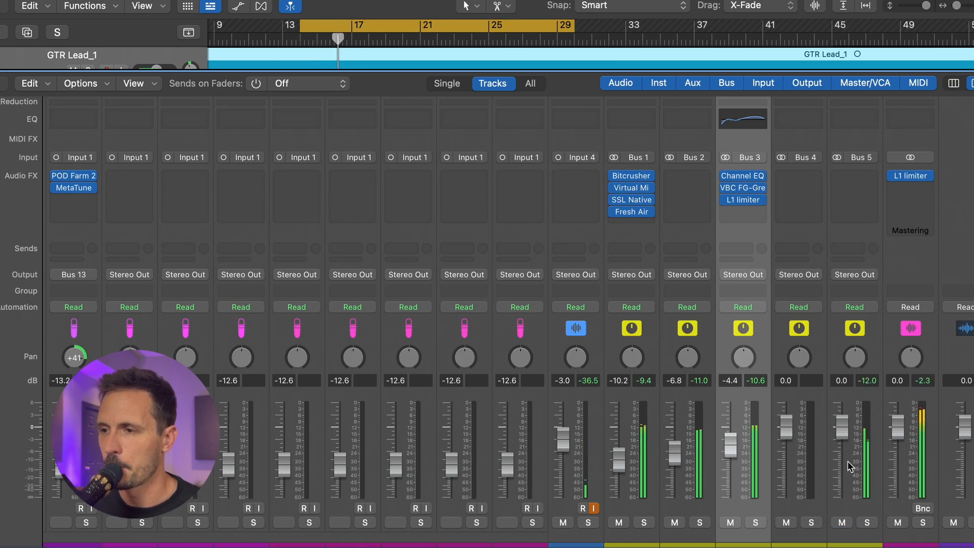
- Insert Logic's stock Compressor after the L1 limiter on the Bass Bus
scroll(674, 426, "left", 10)
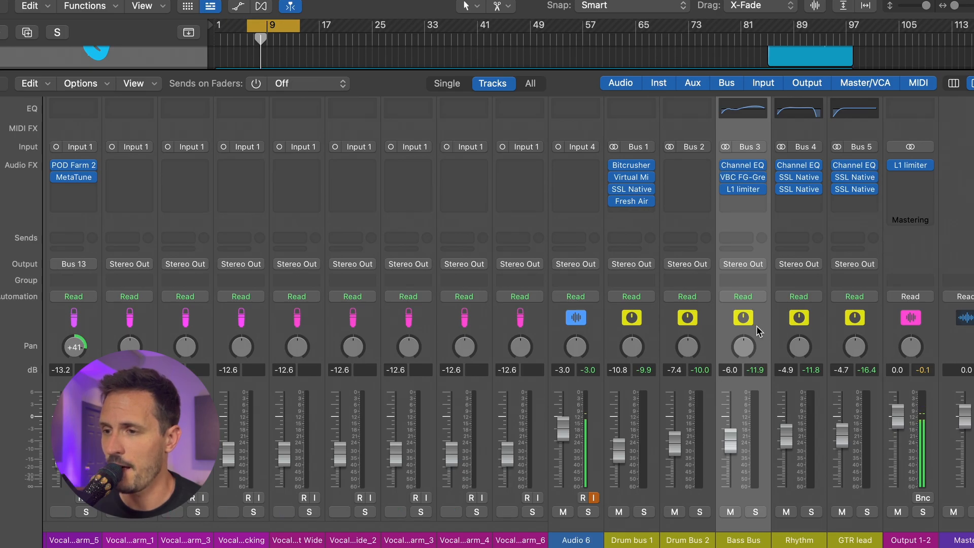
left_click(757, 180)
mouse_move(756, 365)
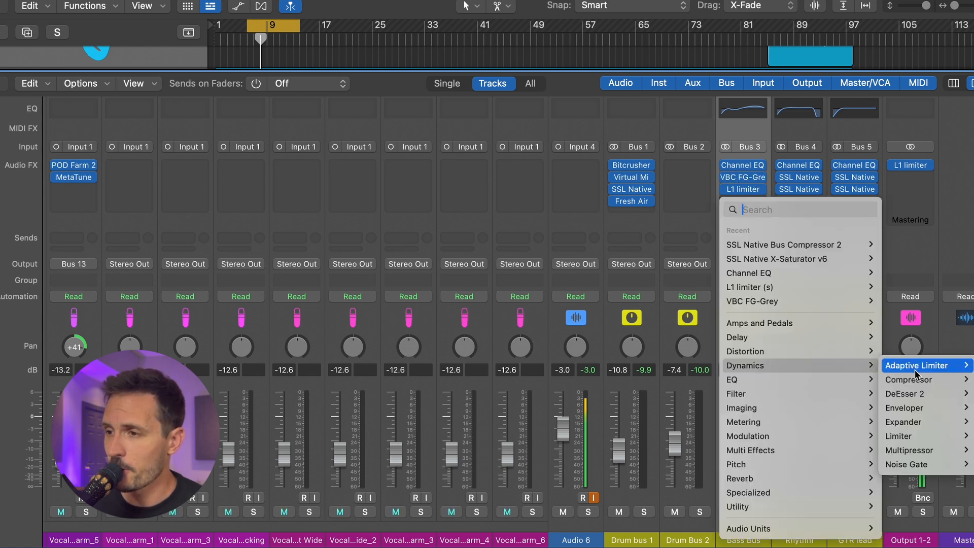
mouse_move(893, 379)
left_click(859, 382)
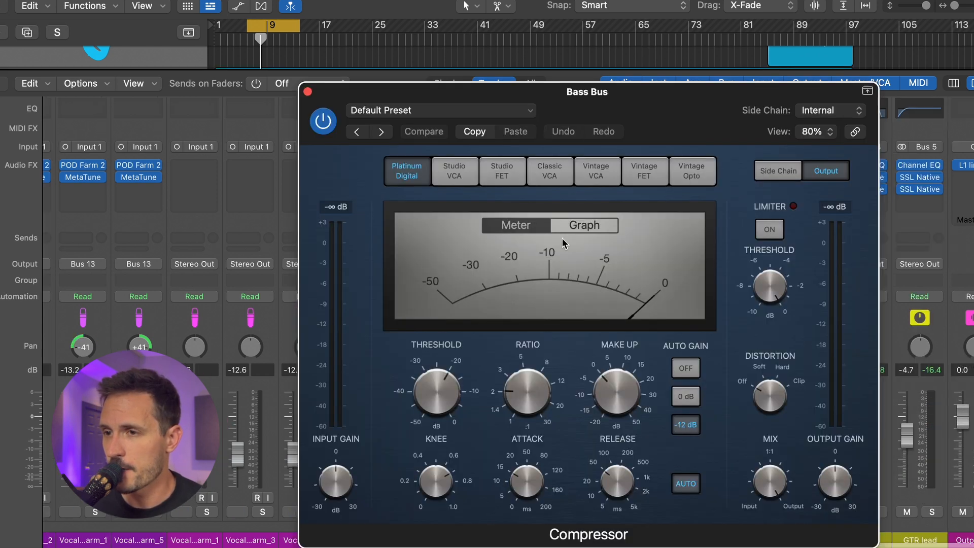
left_click_drag(666, 137, 833, 4)
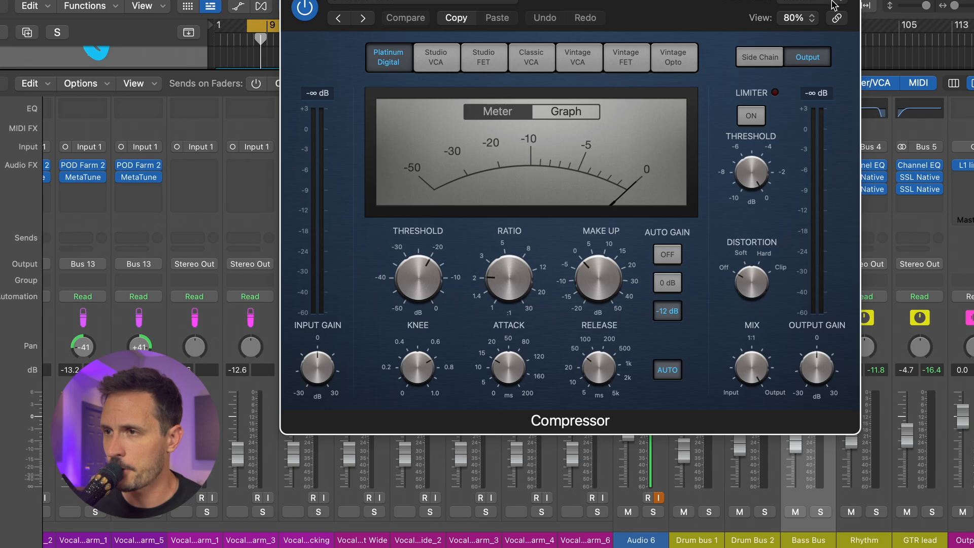
- Set the Bass Bus compressor's side chain source to the kick_1 (Audio 14) track
left_click(814, 3)
mouse_move(813, 31)
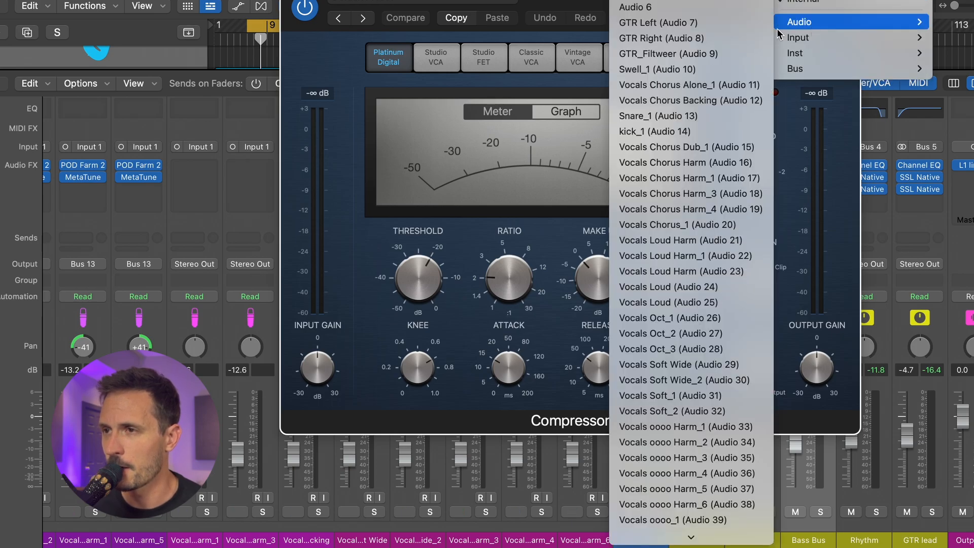
left_click(720, 131)
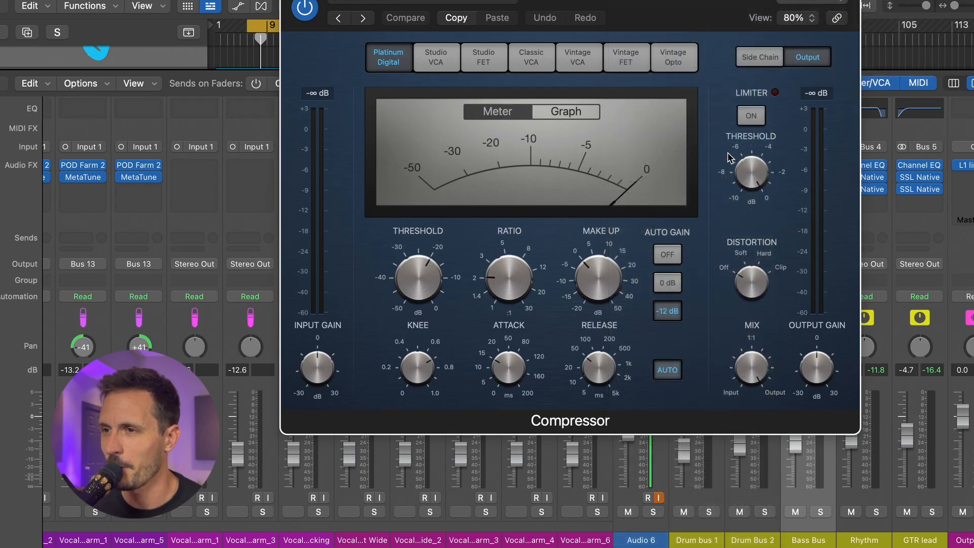
- Turn off the compressor's auto gain and auto release, set the attack to 0.0 ms and shorten the release
left_click(666, 255)
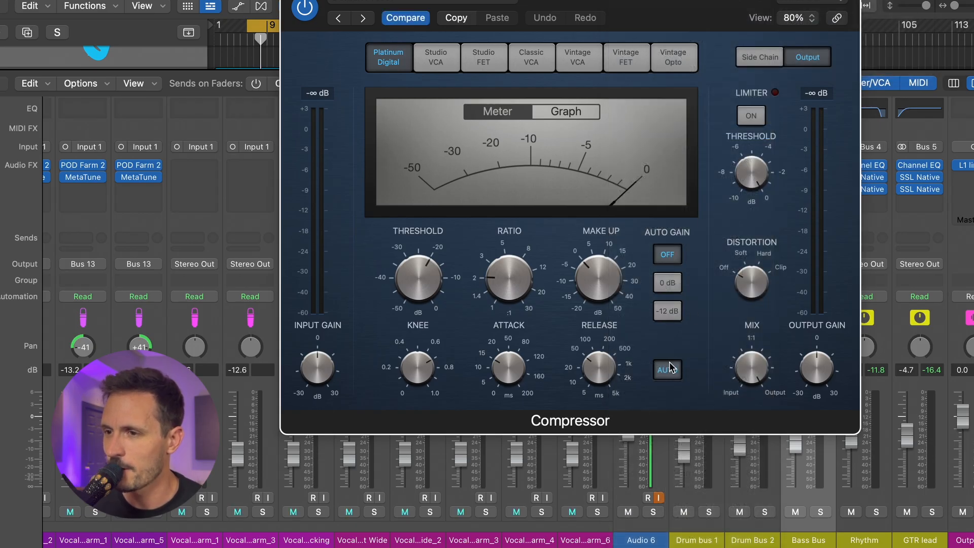
left_click_drag(623, 8, 571, 16)
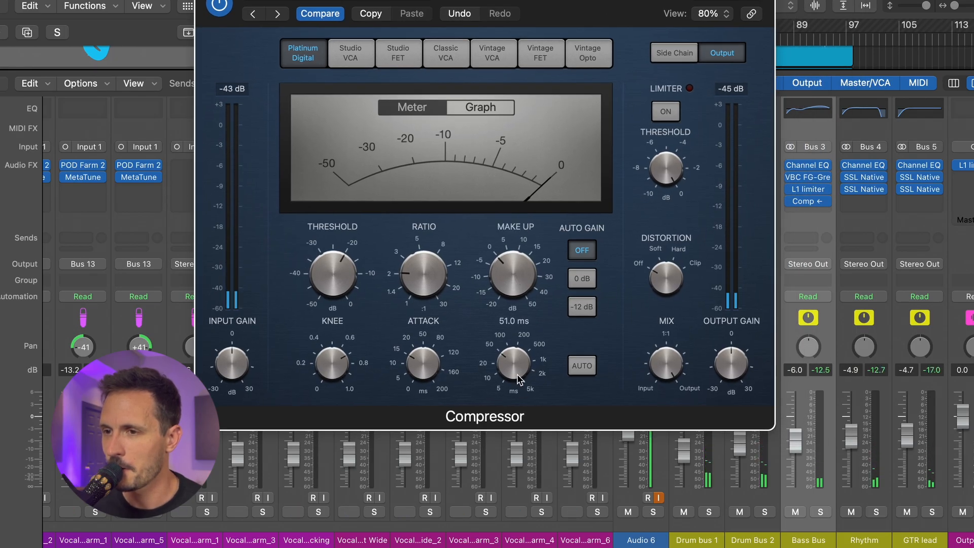
mouse_move(420, 369)
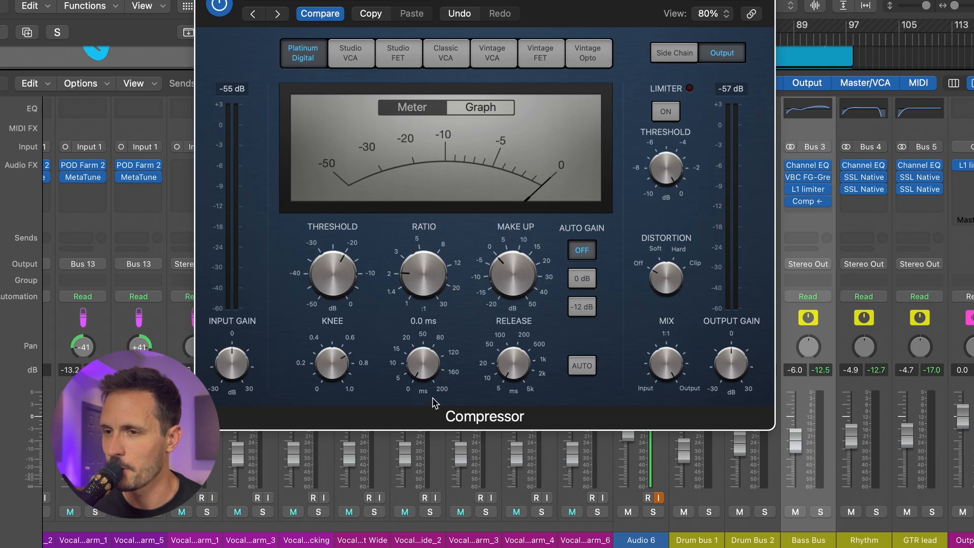
mouse_move(446, 281)
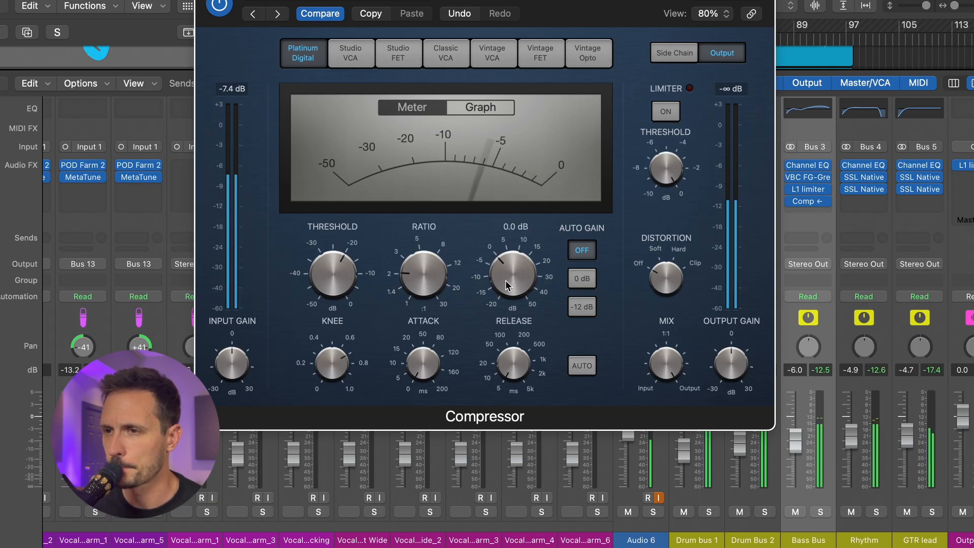
- Raise the threshold of the kick-sidechained compressor on the Bass Bus to a few decibels below 0 dB
left_click_drag(348, 272, 361, 233)
left_click_drag(337, 270, 339, 266)
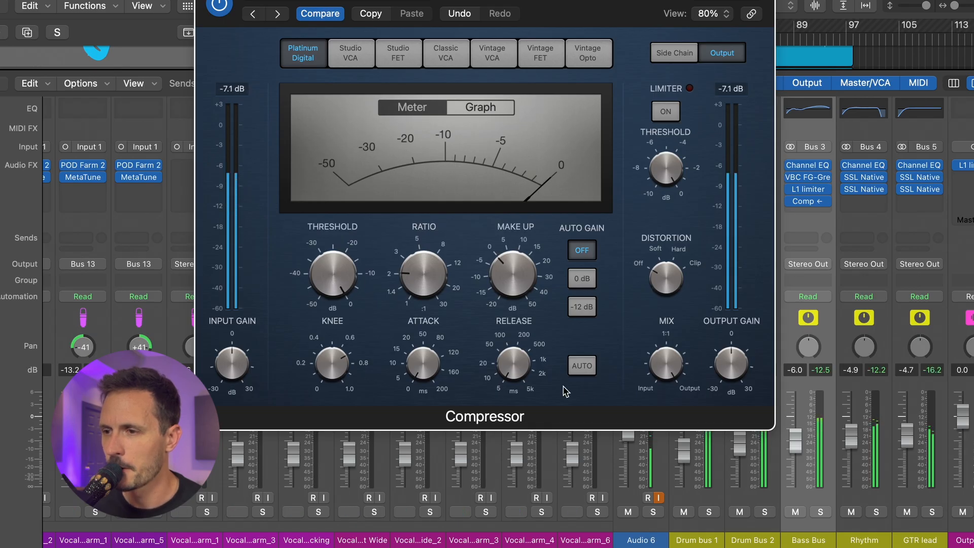
mouse_move(331, 268)
left_mouse_down()
mouse_move(315, 294)
mouse_move(328, 285)
left_mouse_up()
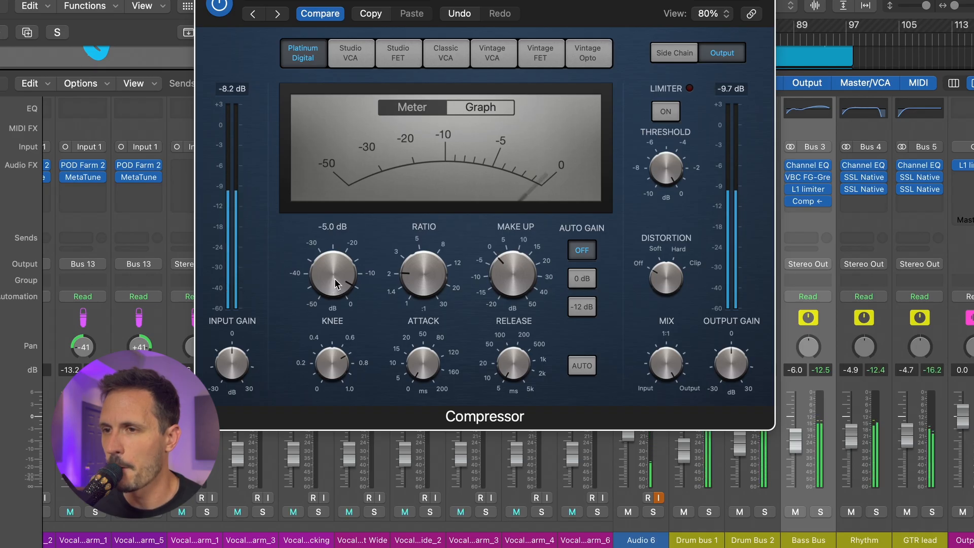
left_click_drag(337, 278, 326, 270)
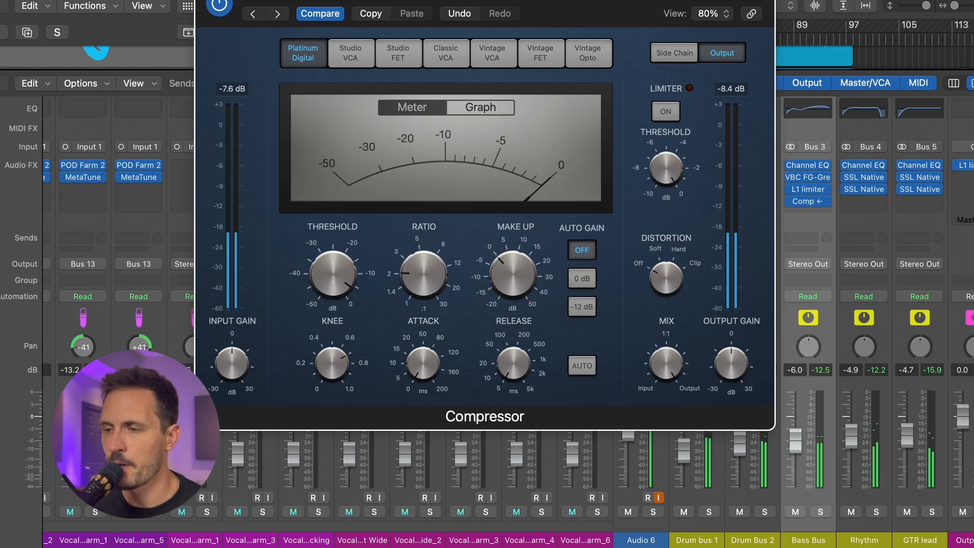
- Duplicate the sidechain compressor into the next insert slot on the Bass Bus and open the copy
left_click(797, 204)
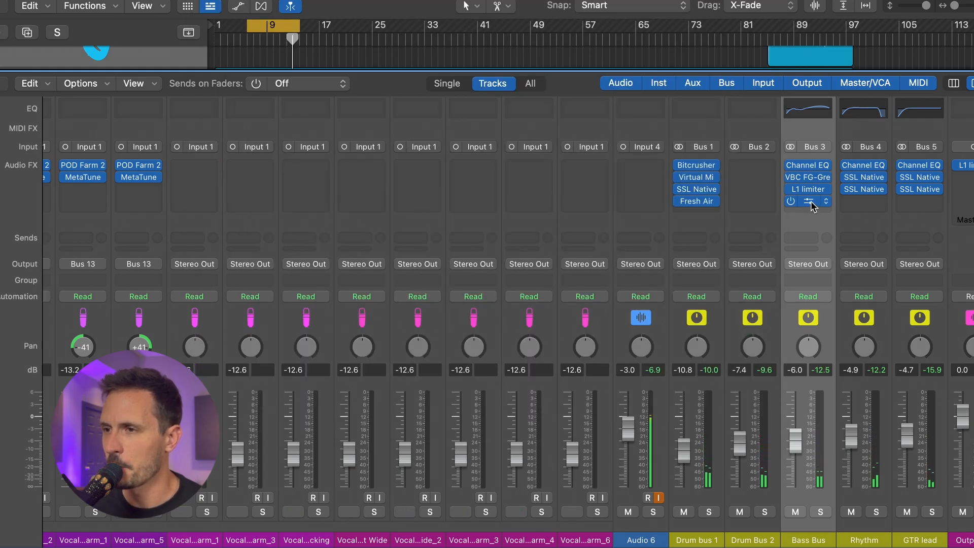
left_click_drag(810, 206, 803, 214)
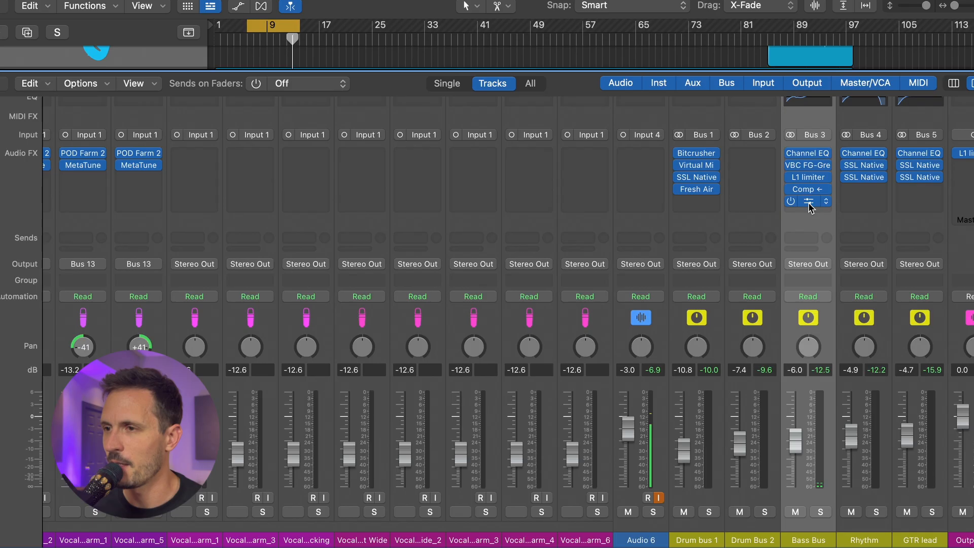
left_click(809, 205)
left_click_drag(696, 100, 527, 1)
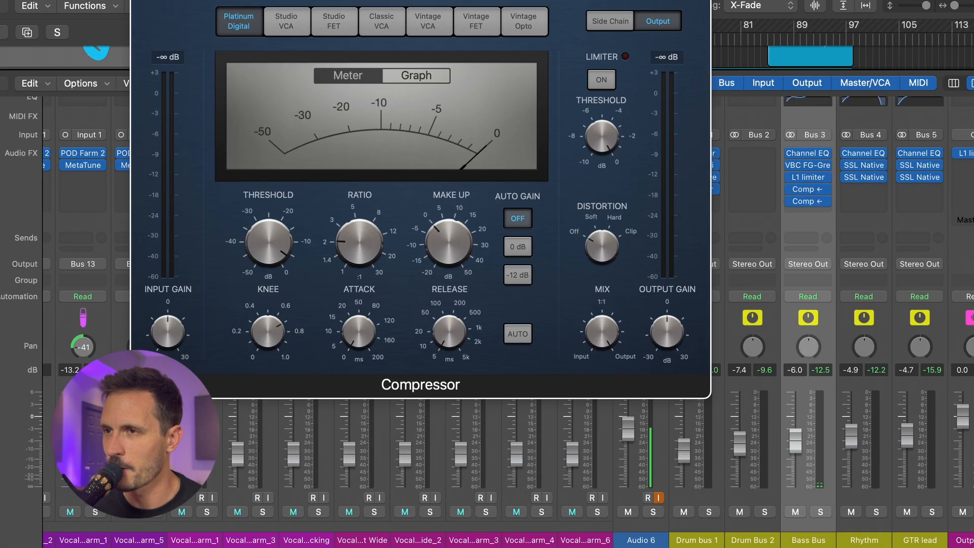
- Set the duplicated compressor's side chain source to the Snare_1 (Audio 13) track
left_click(610, 21)
mouse_move(673, 33)
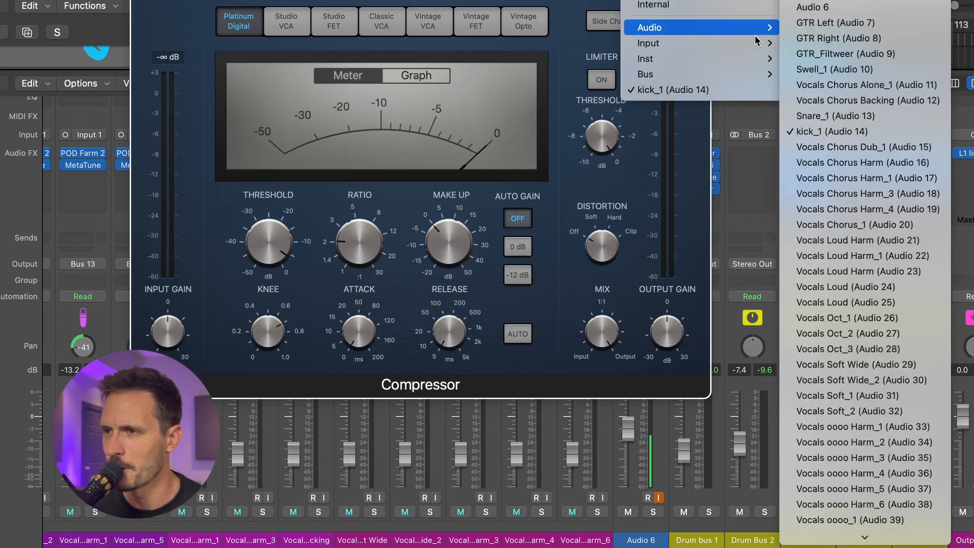
left_click(865, 119)
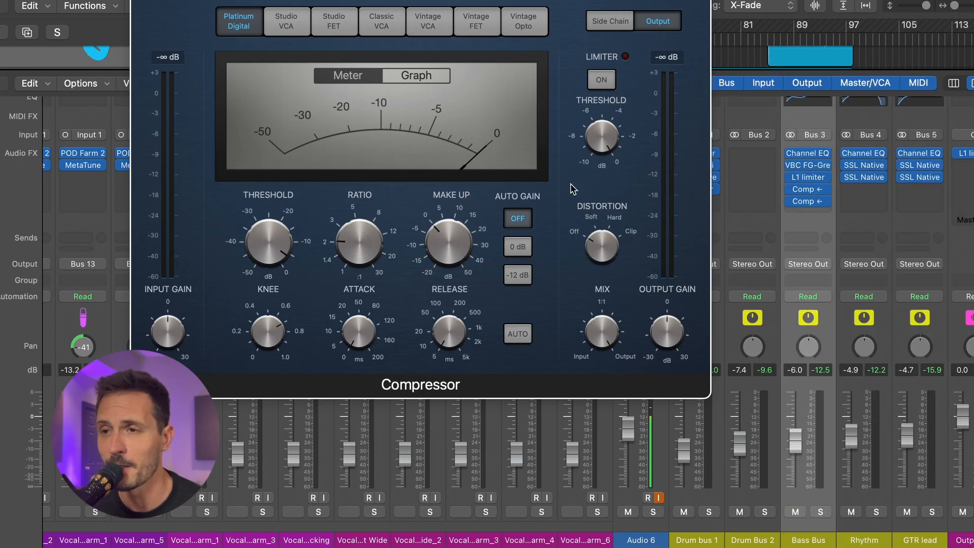
left_click(610, 21)
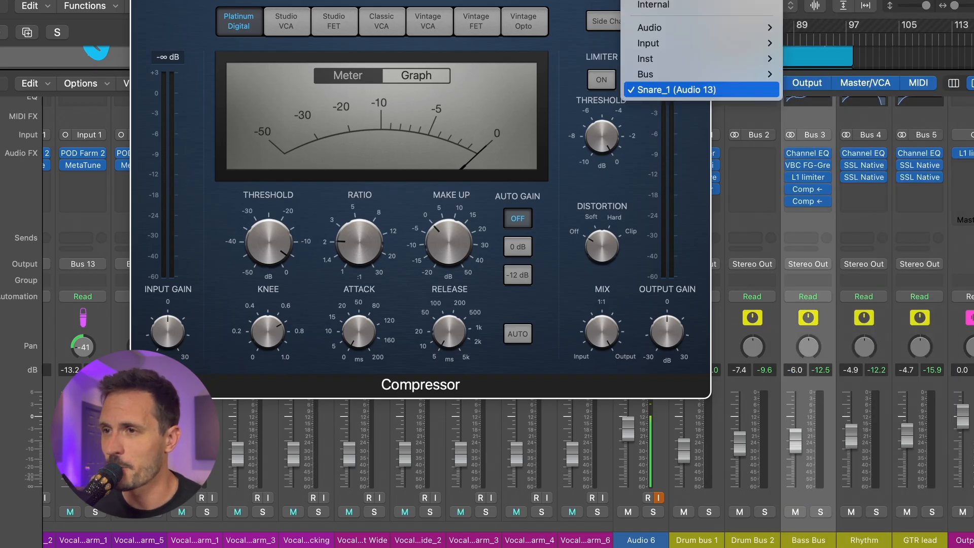
left_click(565, 1)
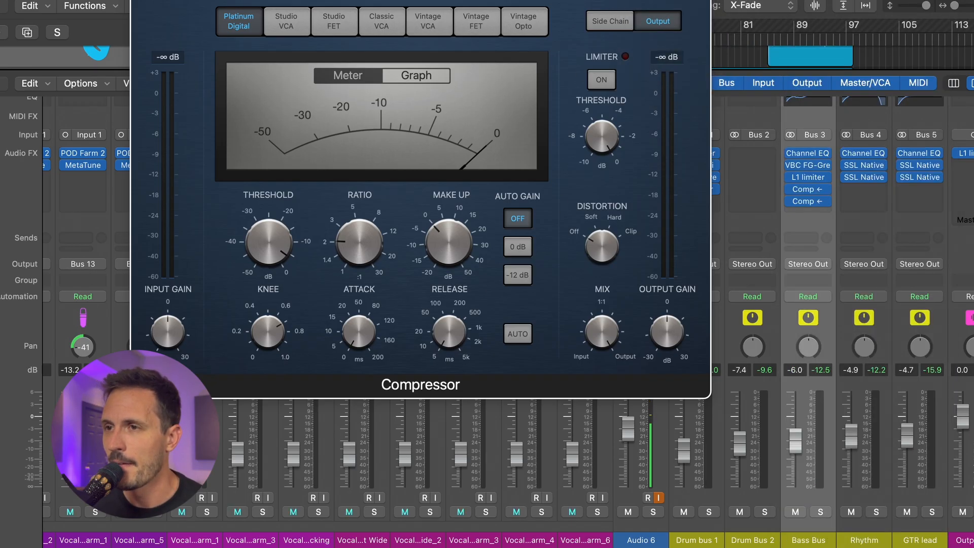
left_click_drag(565, 1, 588, 18)
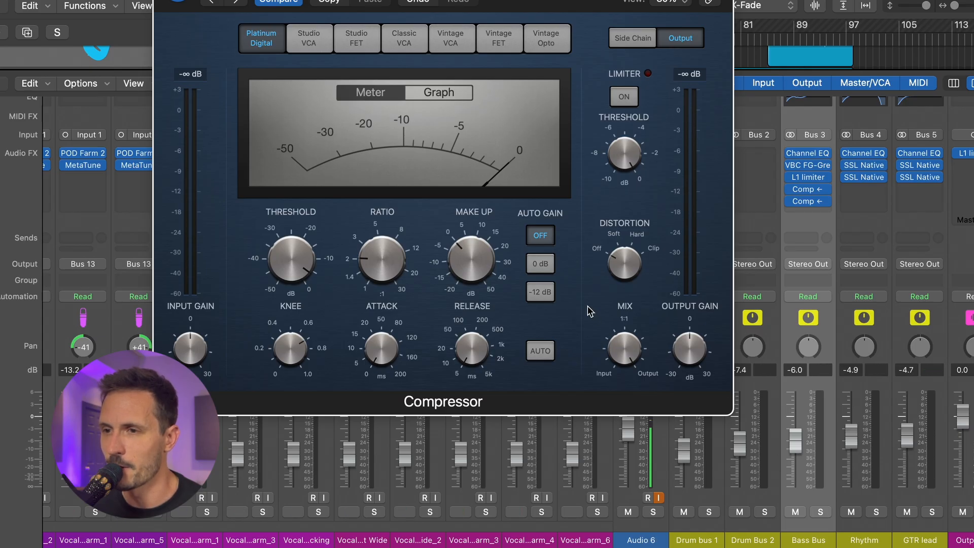
- Play the mix and set the snare-sidechained compressor's threshold to about -2.5 dB
key("space")
mouse_move(282, 259)
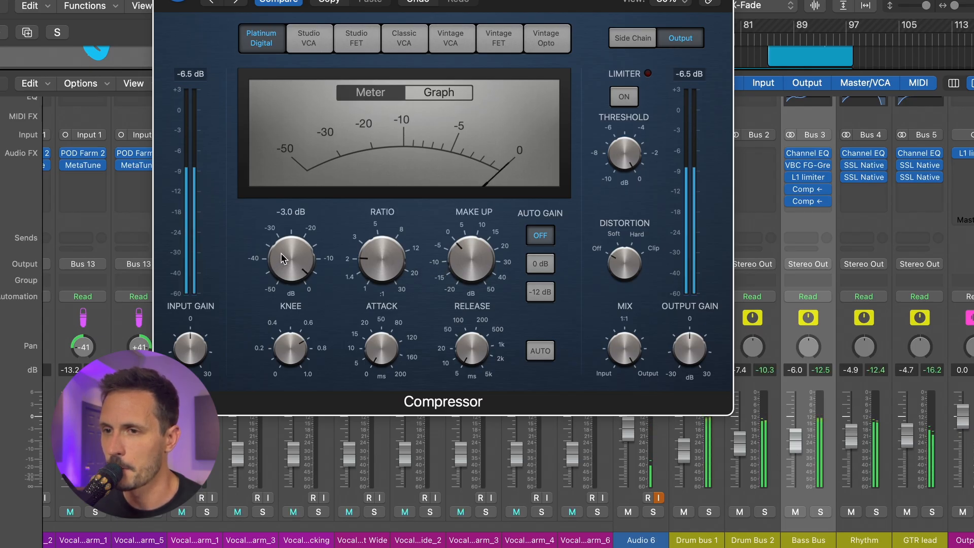
left_click_drag(293, 263, 293, 259)
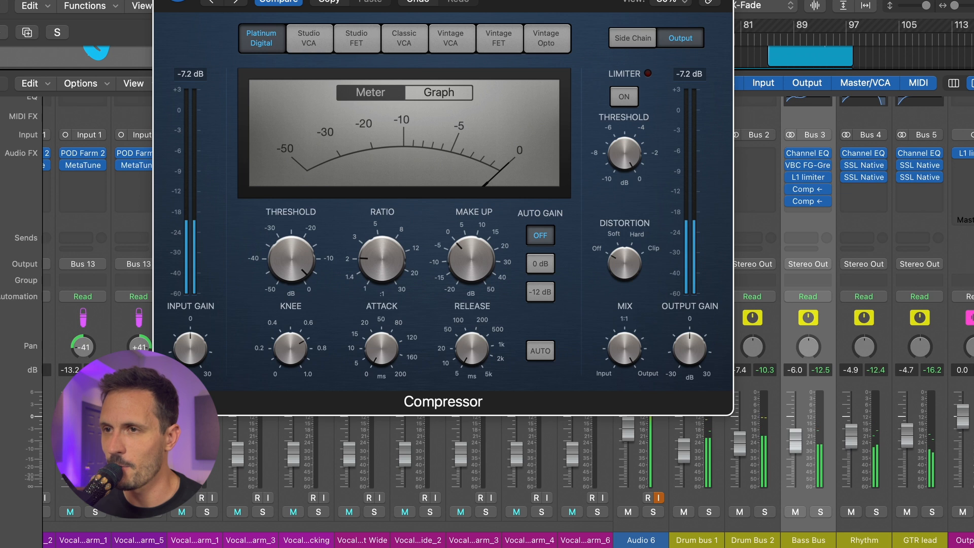
left_click_drag(406, 171, 463, 162)
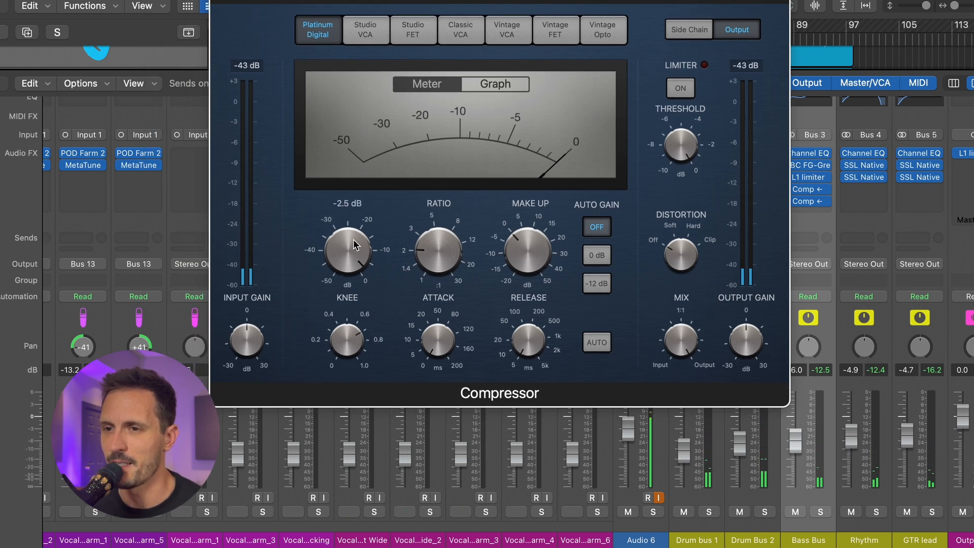
left_click_drag(353, 245, 345, 251)
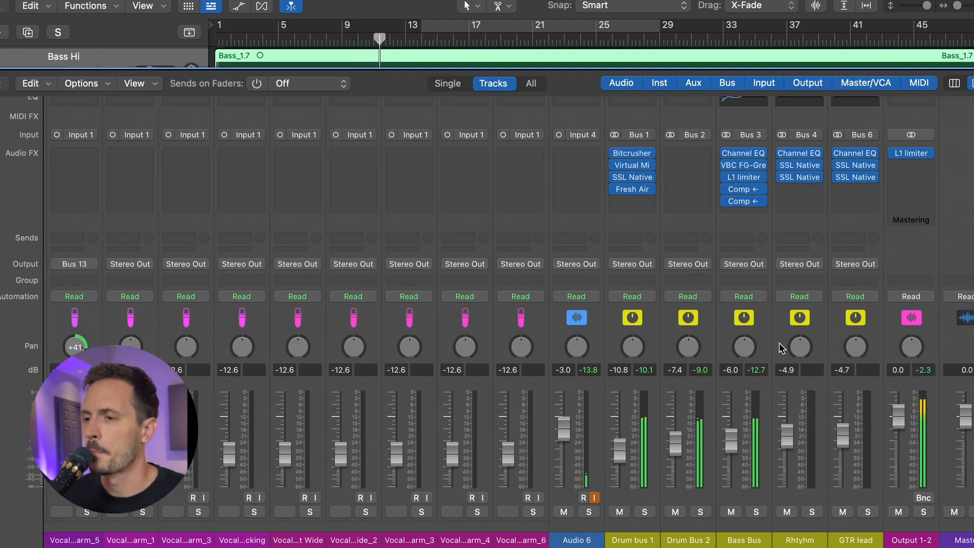
- Open the Channel EQ of the Bass Hi channel and hide the mixer
scroll(755, 335, "left", 10)
scroll(744, 319, "left", 15)
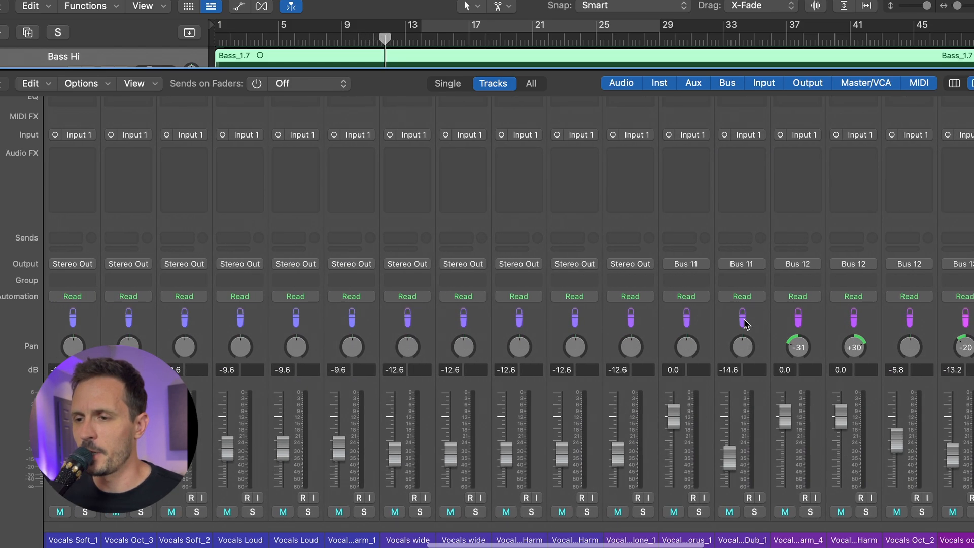
scroll(745, 328, "right", 3)
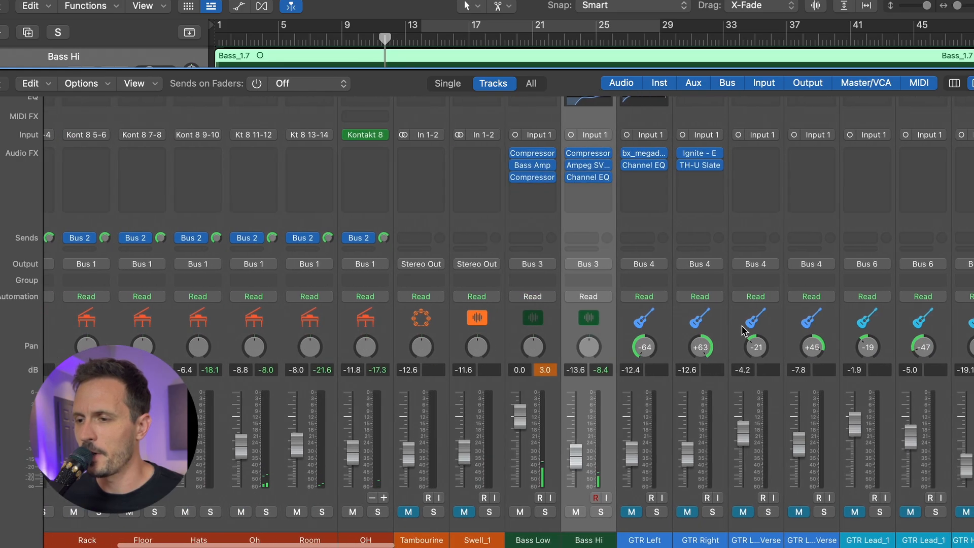
left_click(528, 319)
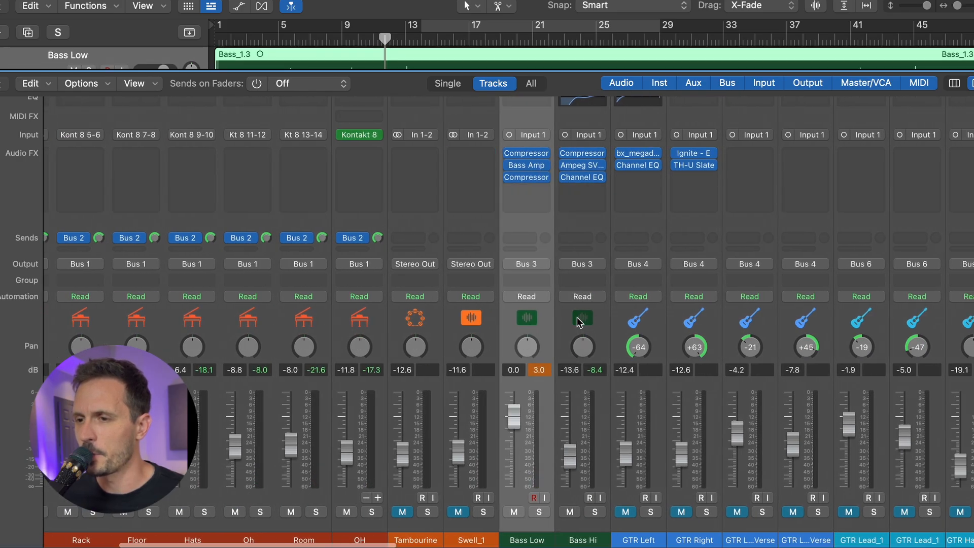
left_click(583, 327)
scroll(583, 335, "up", 2)
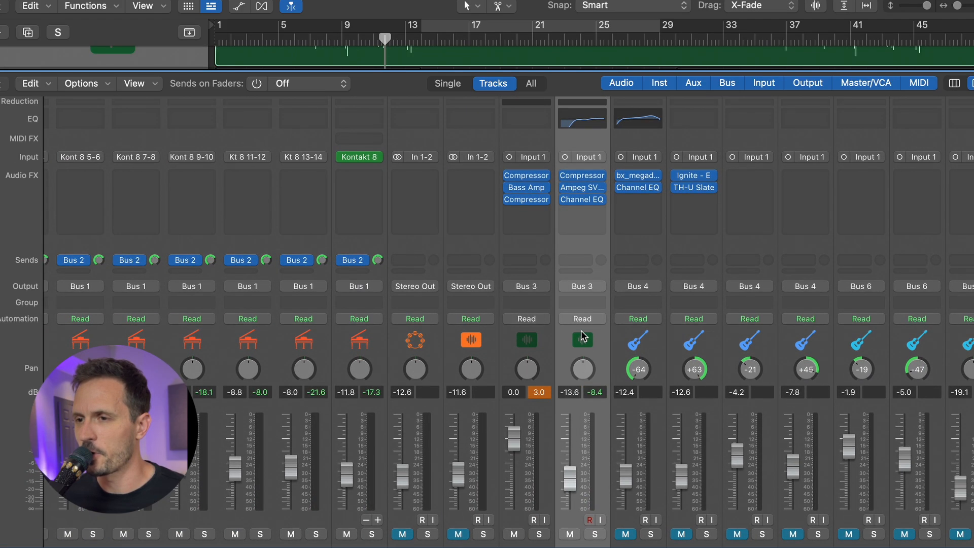
left_click(592, 126)
key("x")
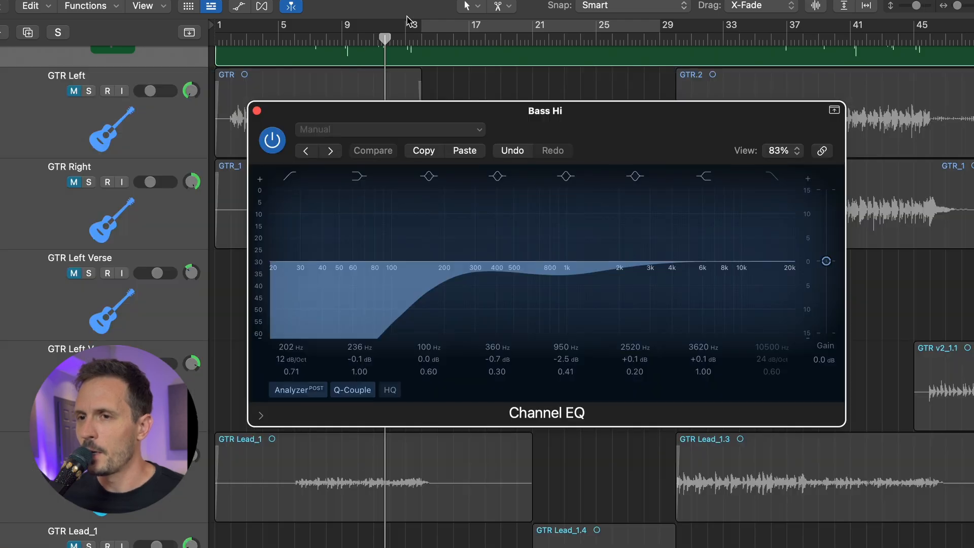
- Play from around bar 7 and boost the Bass Hi EQ's high shelf by about 14 dB near 3 kHz
left_click(315, 41)
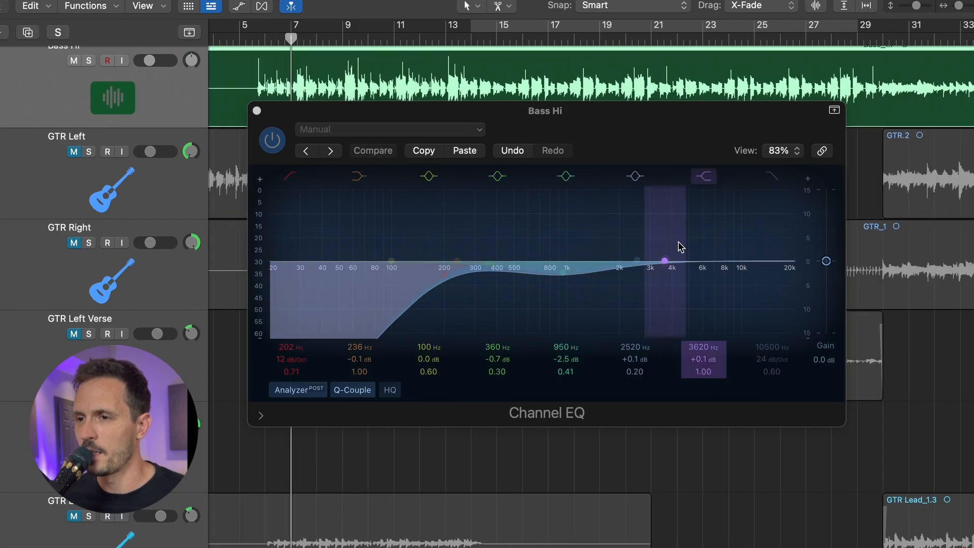
key("space")
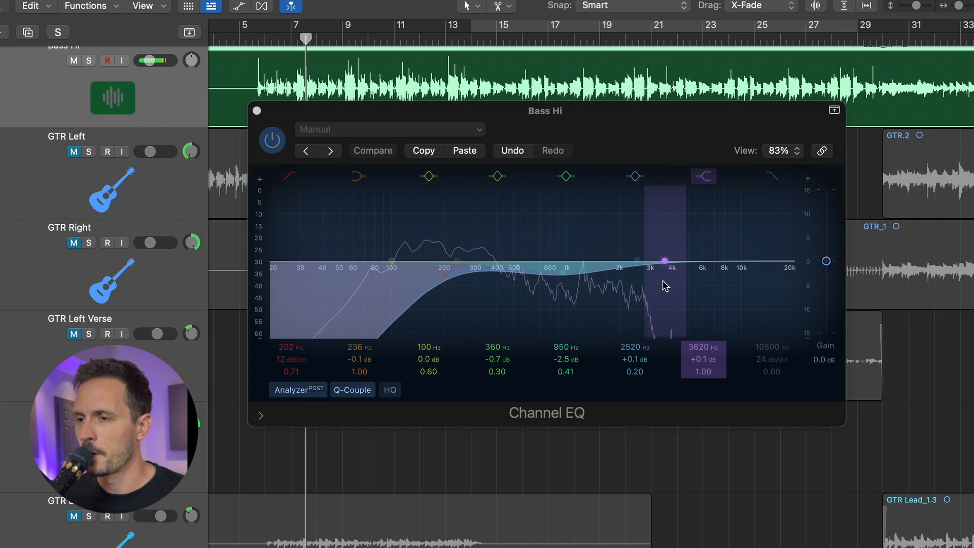
left_click_drag(663, 285, 645, 227)
left_click_drag(639, 240, 650, 219)
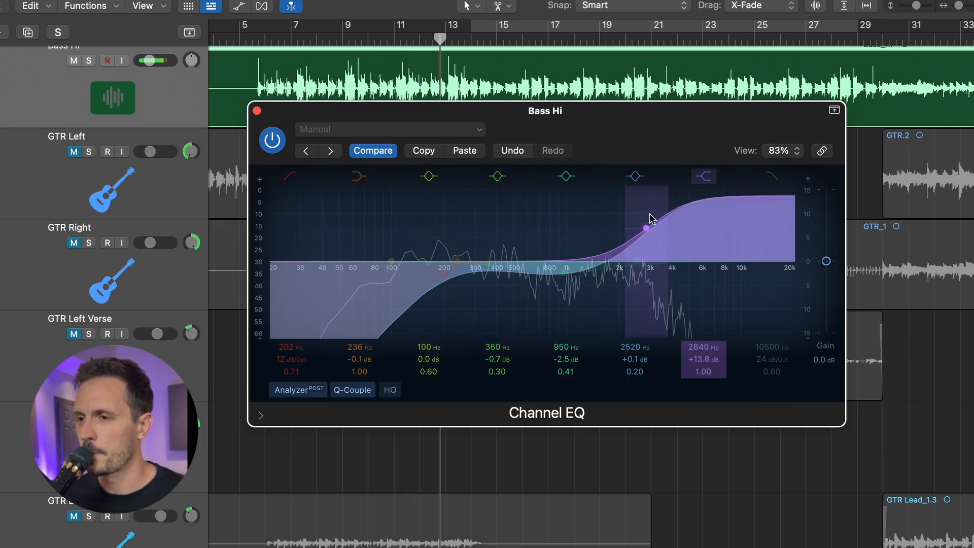
- Turn the sixth EQ band into a narrow cut of about -2.3 dB at 2640 Hz with a Q of 11.0
left_click(300, 39)
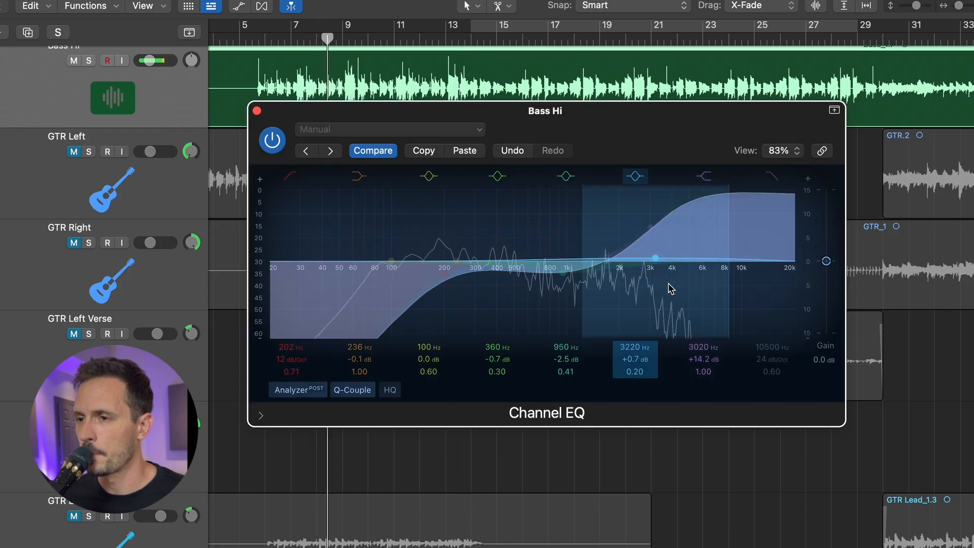
left_click_drag(668, 284, 624, 278)
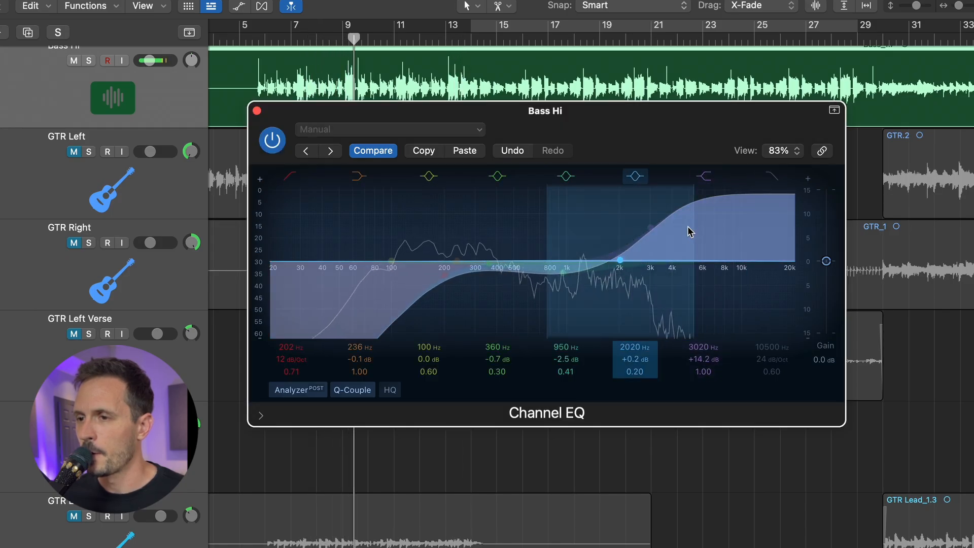
left_click_drag(692, 226, 653, 226)
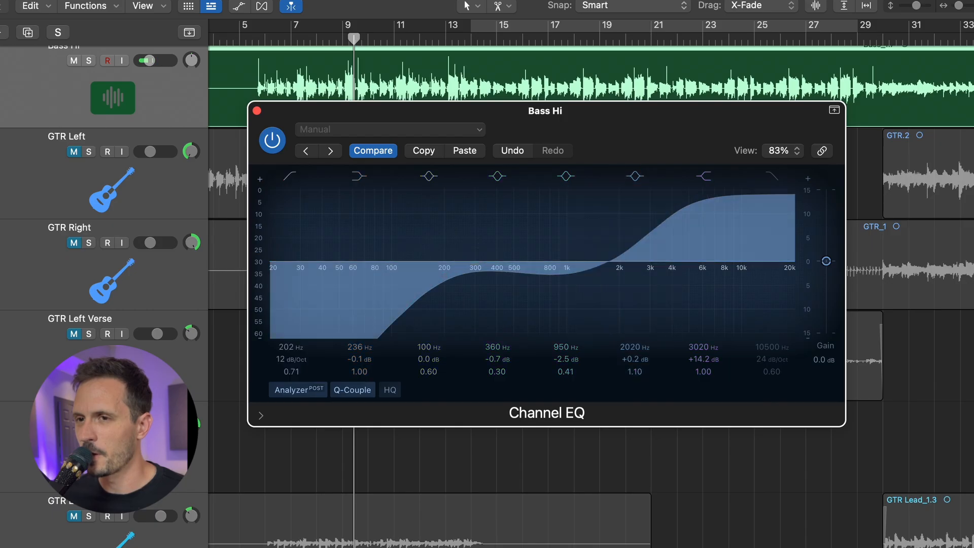
left_click(270, 39)
key("space")
left_click_drag(631, 275, 658, 306)
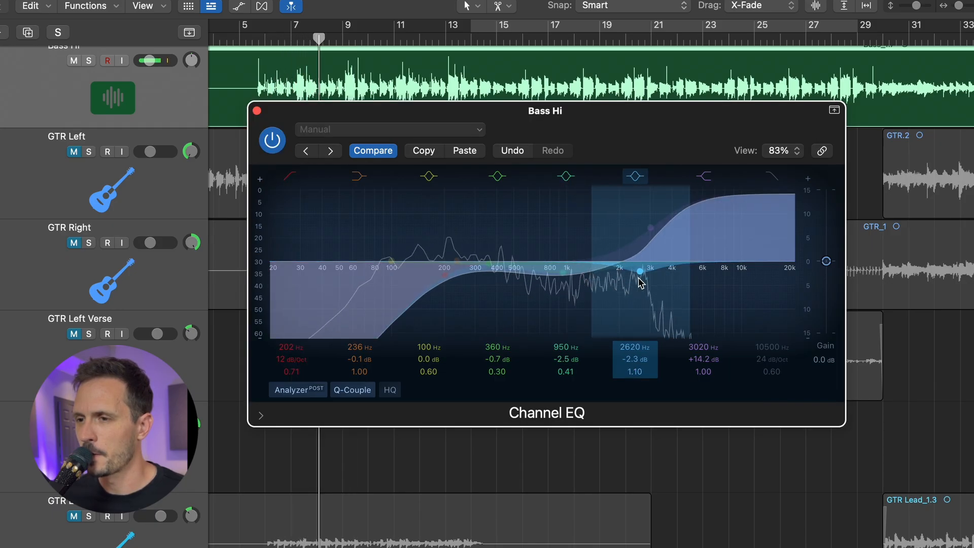
left_click_drag(686, 263, 679, 255)
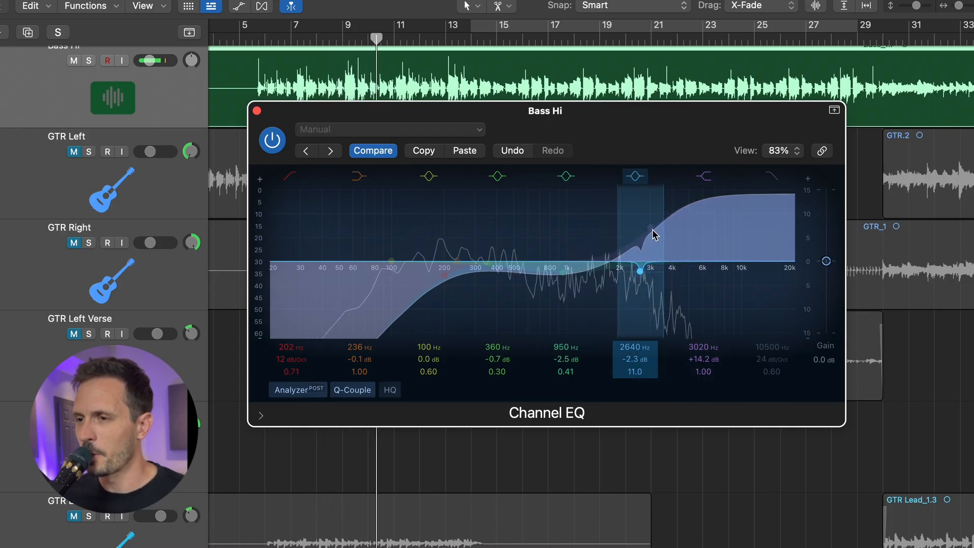
- Move the high shelf to about 3240 Hz at +14.4 dB and deepen the narrow cut to about -5 dB at 2660 Hz
mouse_move(650, 232)
left_mouse_down()
mouse_move(644, 217)
mouse_move(642, 227)
mouse_move(655, 231)
left_mouse_up()
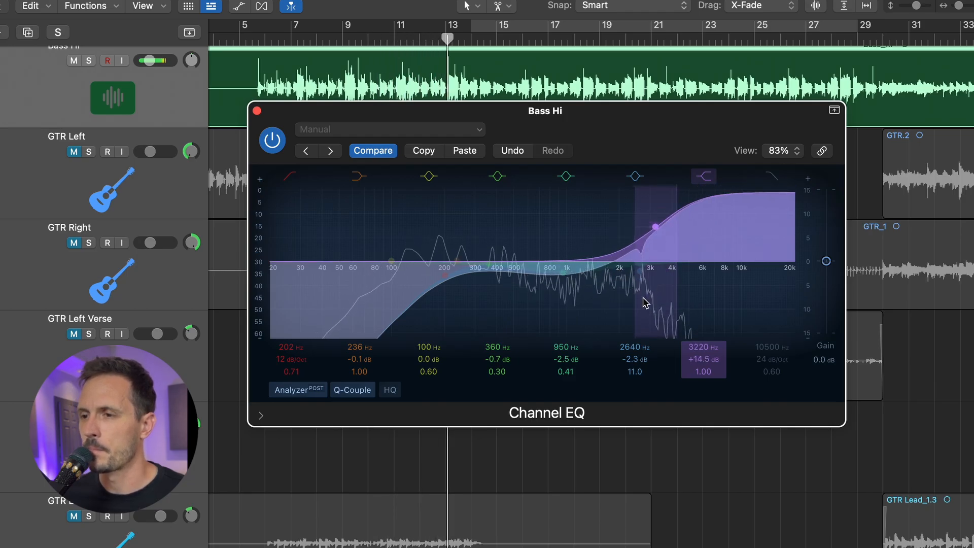
left_click_drag(630, 272, 648, 301)
left_click(335, 31)
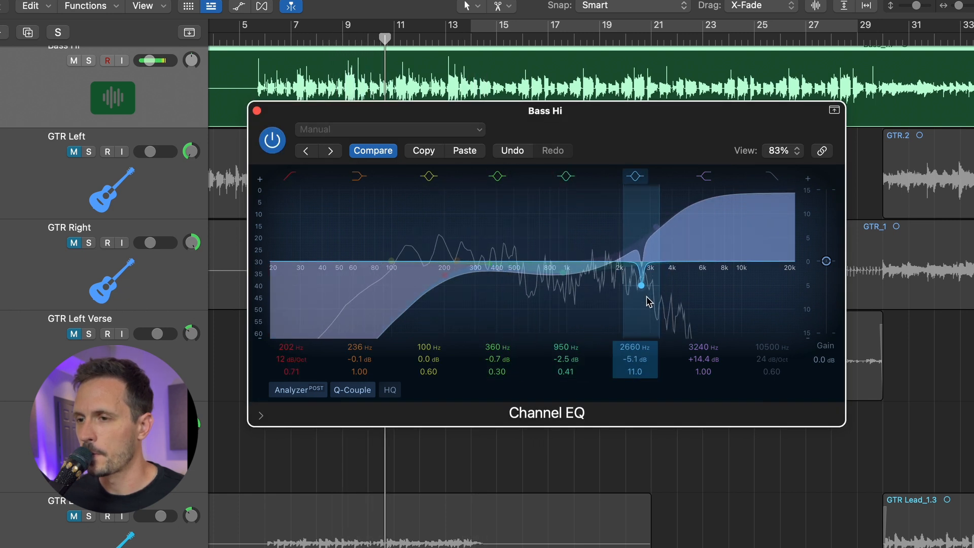
- Enable the Bass Hi EQ's high-cut filter and lower its cutoff to about 7150 Hz
left_click(768, 180)
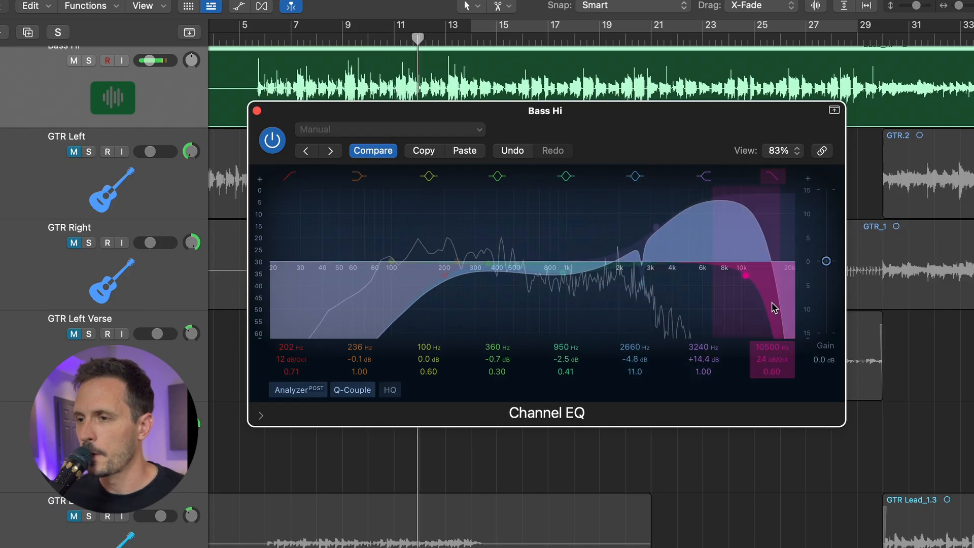
left_click_drag(771, 304, 739, 305)
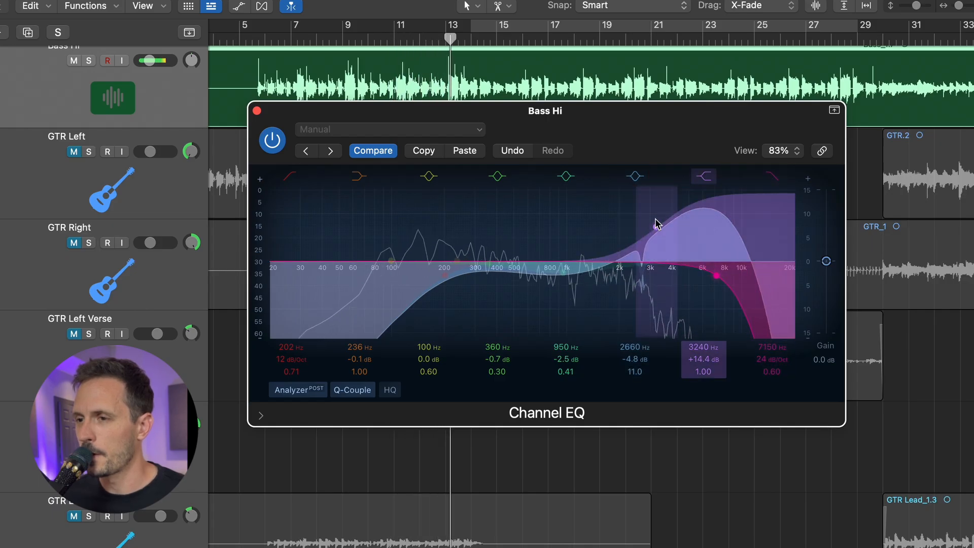
left_click(352, 44)
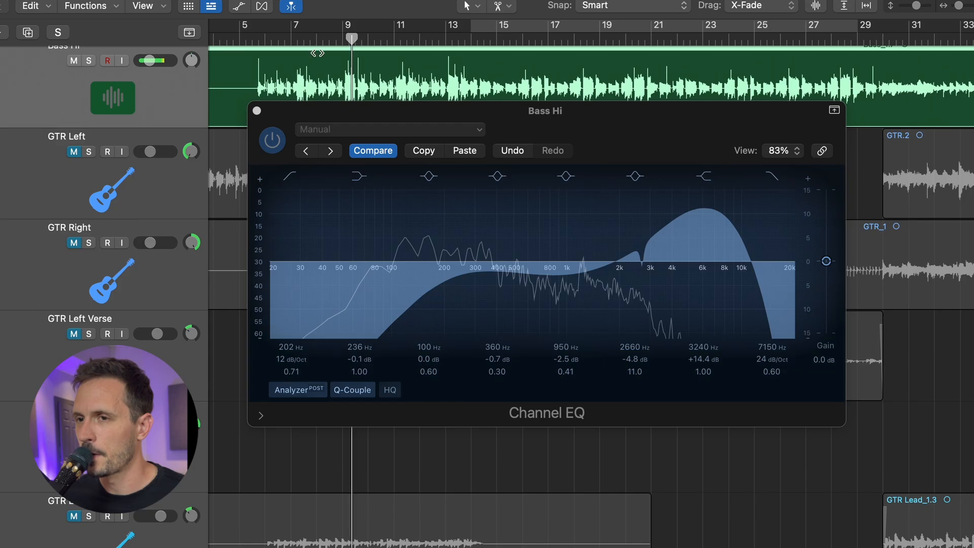
- Compare the Bass Hi sound with the EQ bypassed, raise the high shelf to about +15.5 dB and close the EQ
left_click(273, 142)
left_click(274, 142)
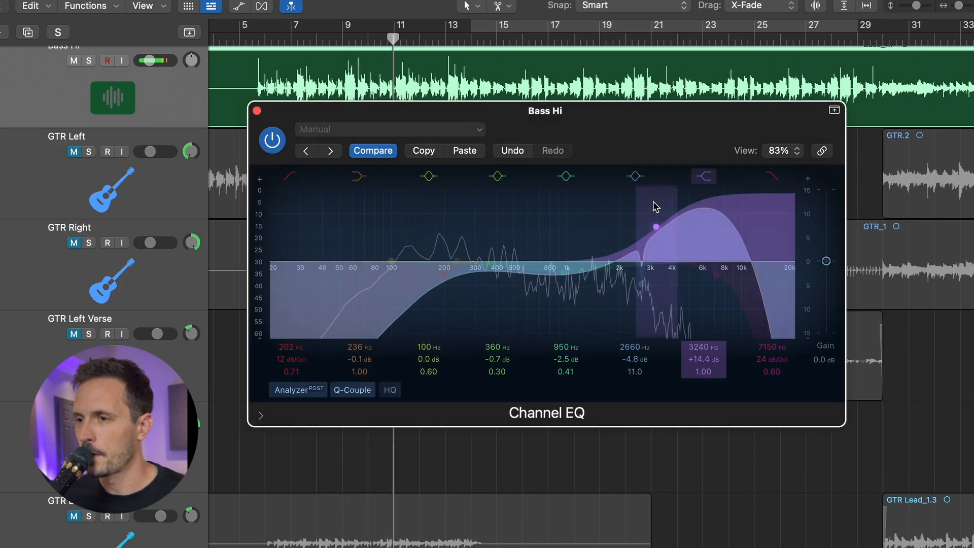
left_click_drag(656, 224, 656, 219)
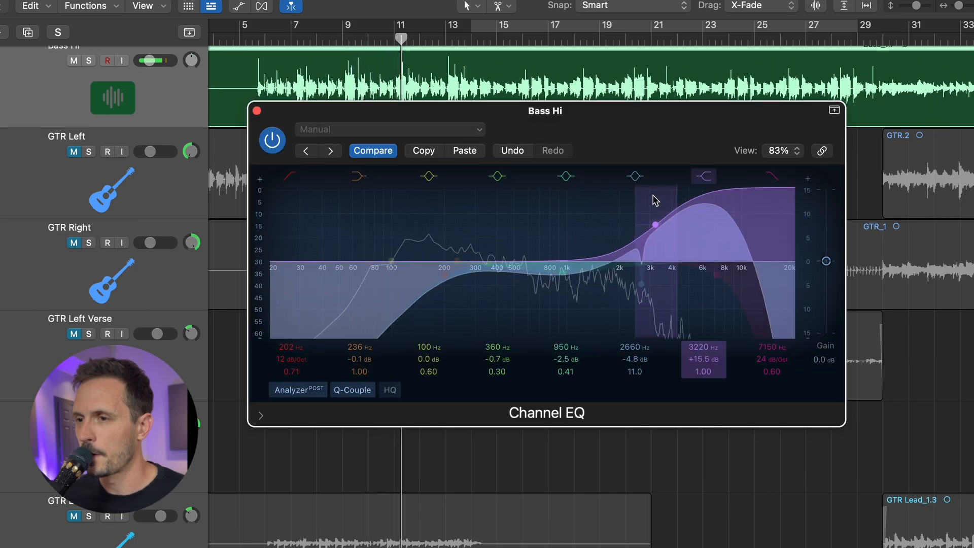
left_click(273, 142)
left_click(273, 142)
left_click(256, 110)
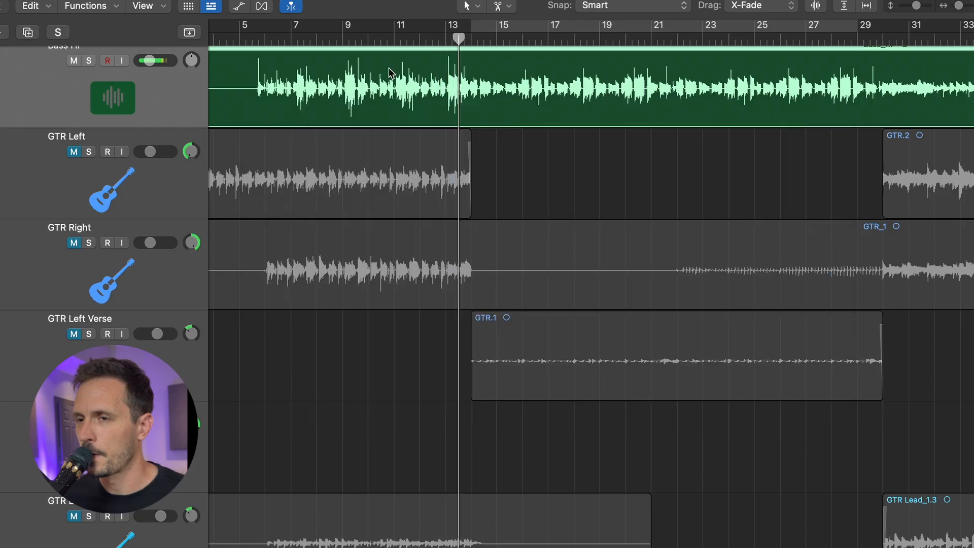
- Unmute the GTR Left and GTR Right channels and lower their faders together to -12.6 and -12.8 dB
key("space")
key("x")
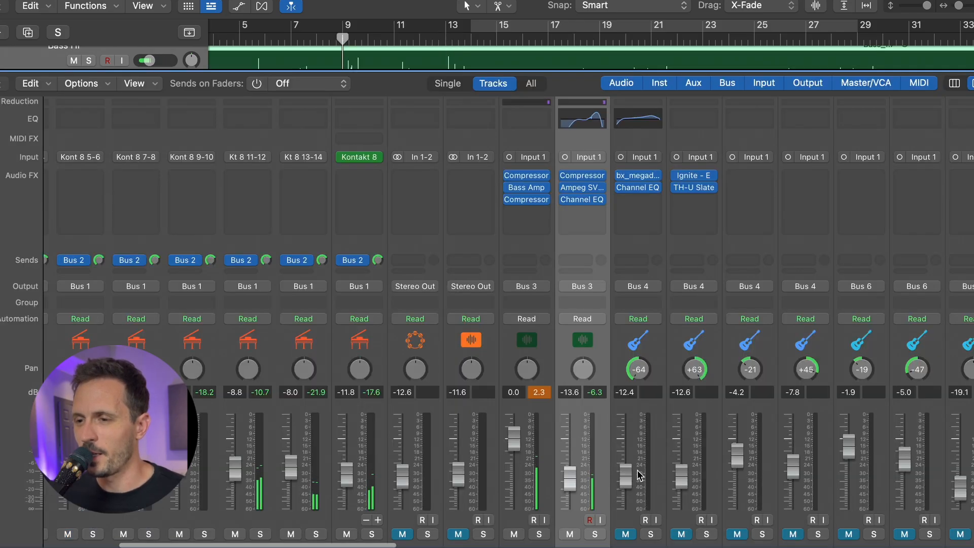
key("x")
key("space")
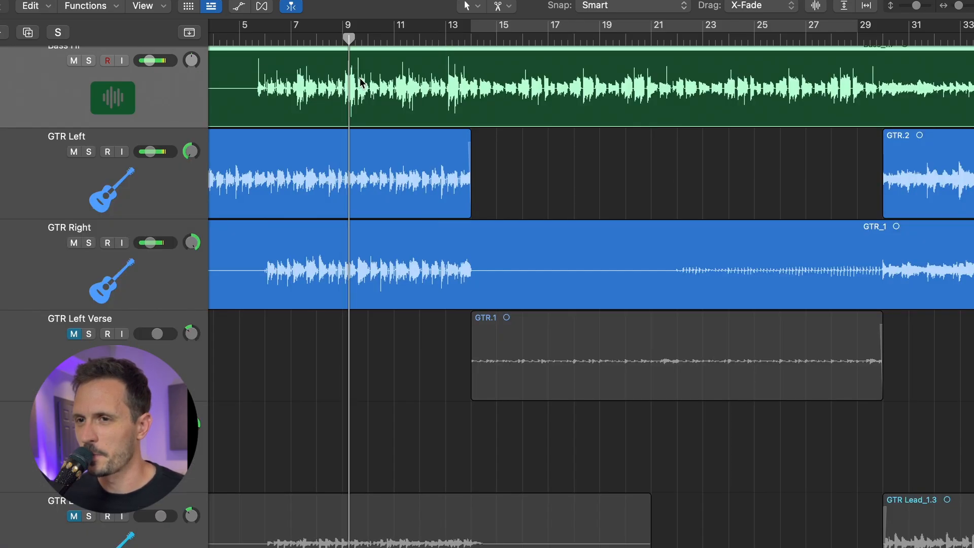
key("x")
left_click(688, 449)
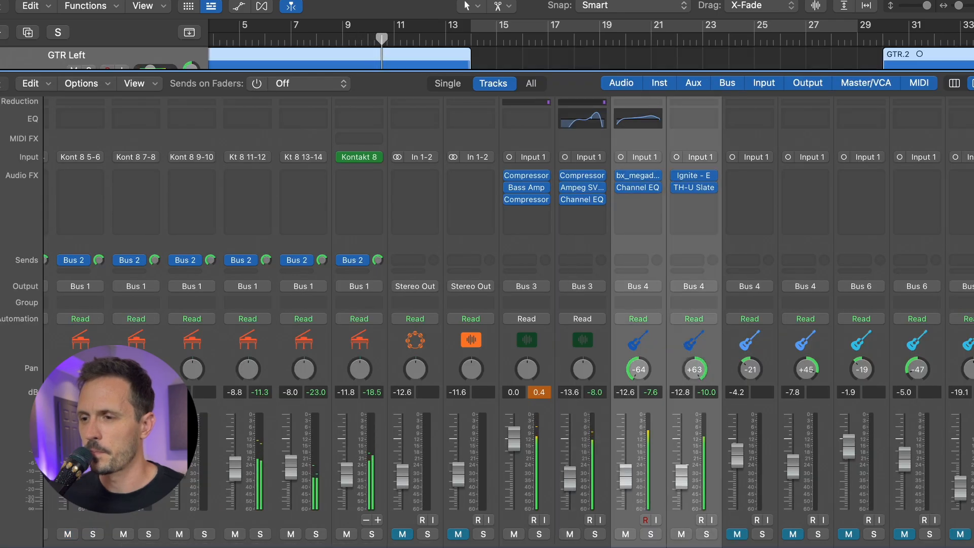